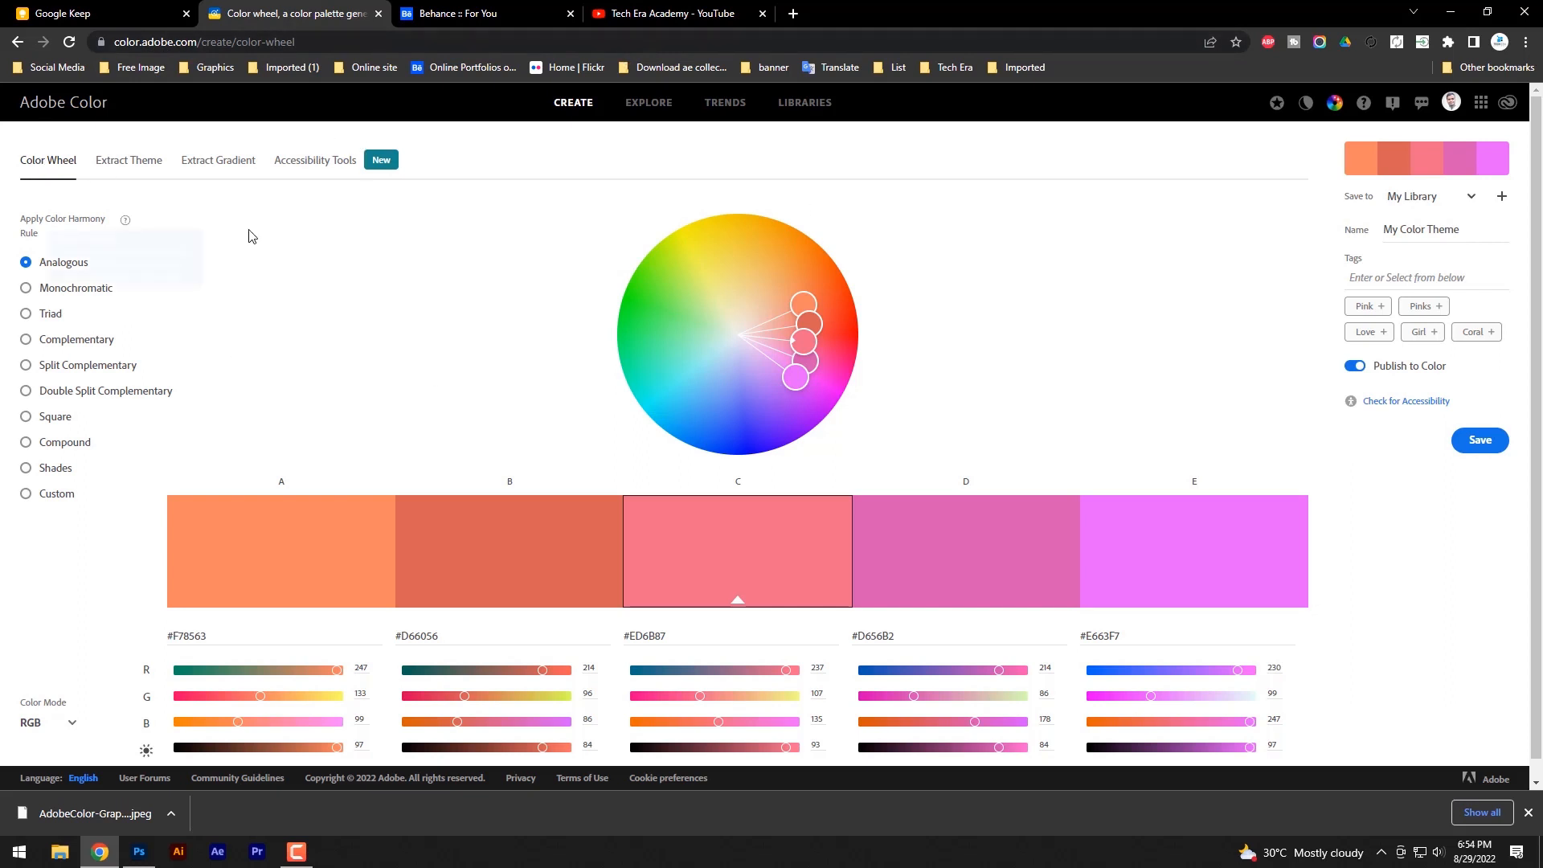
# - Open the orange chef-hat palette from the Graphic Design color trends and copy its #F2B199 hex code
pyautogui.click(726, 110)
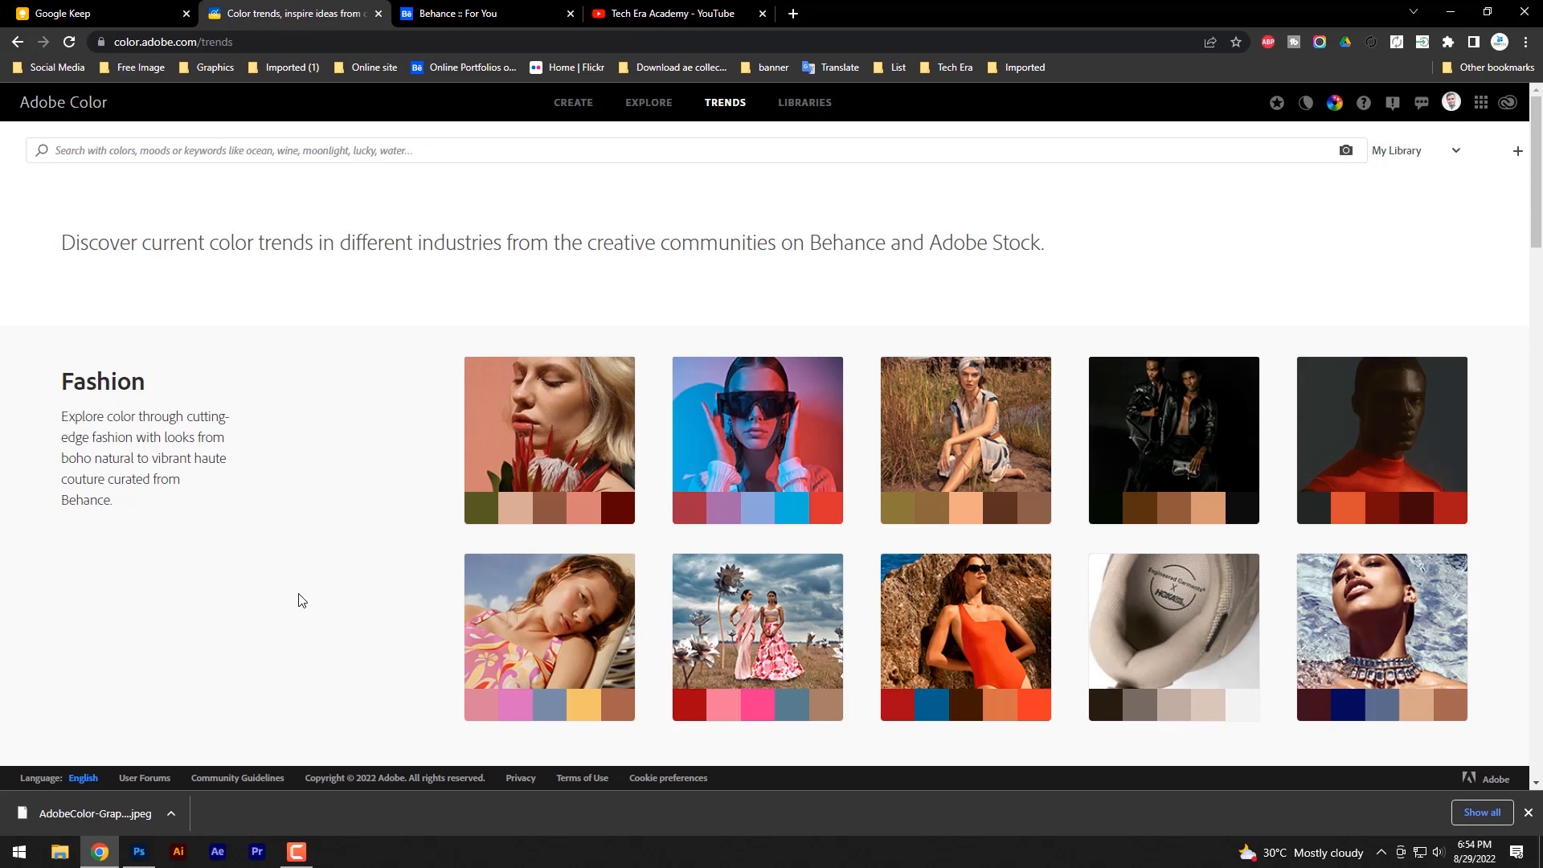
pyautogui.scroll(-7, 288, 546)
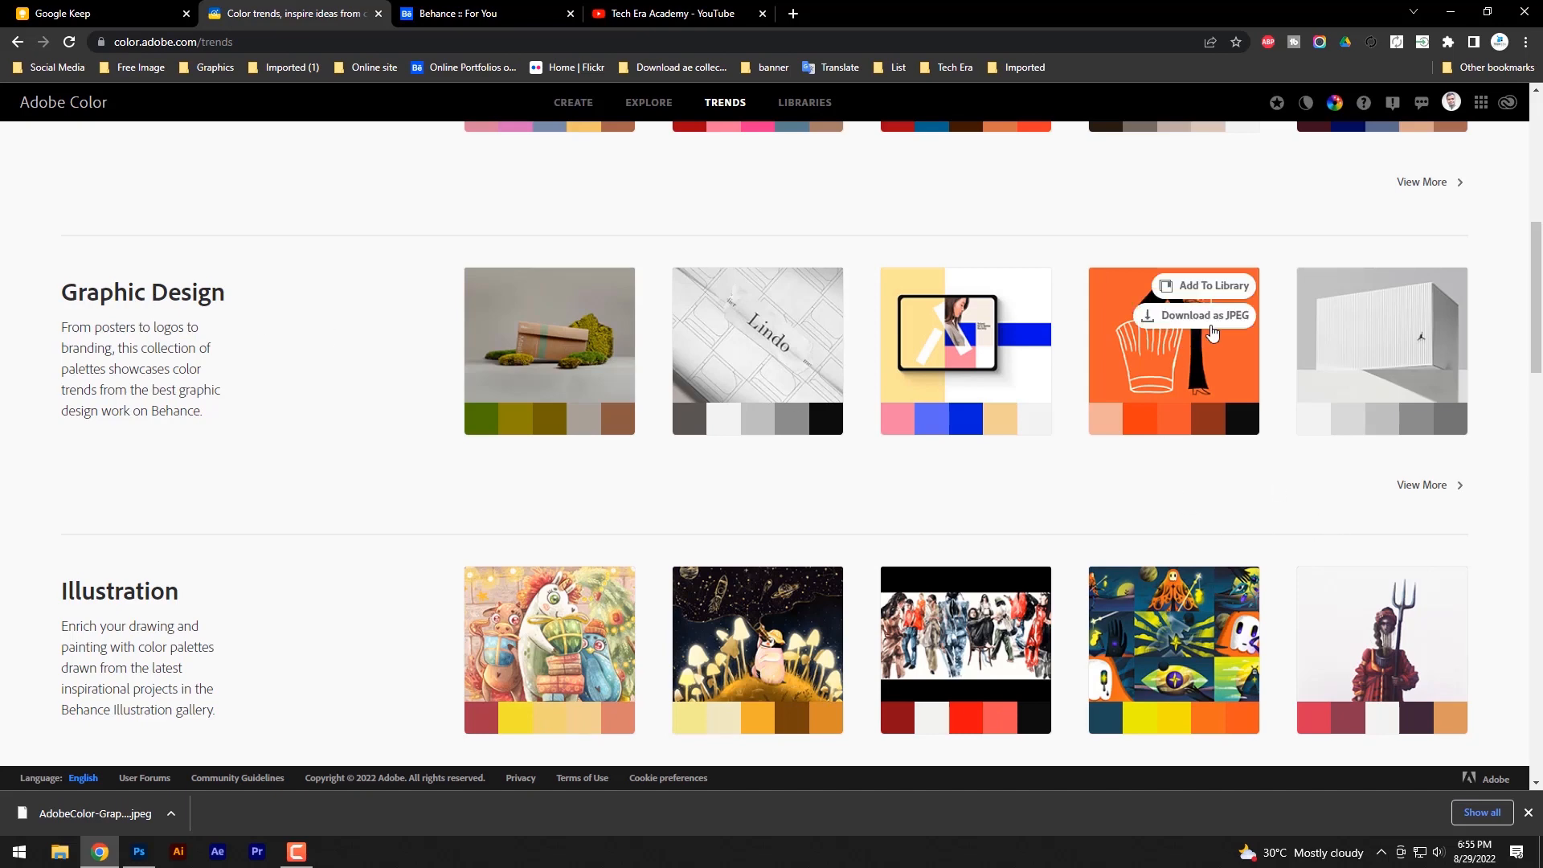
pyautogui.click(1197, 405)
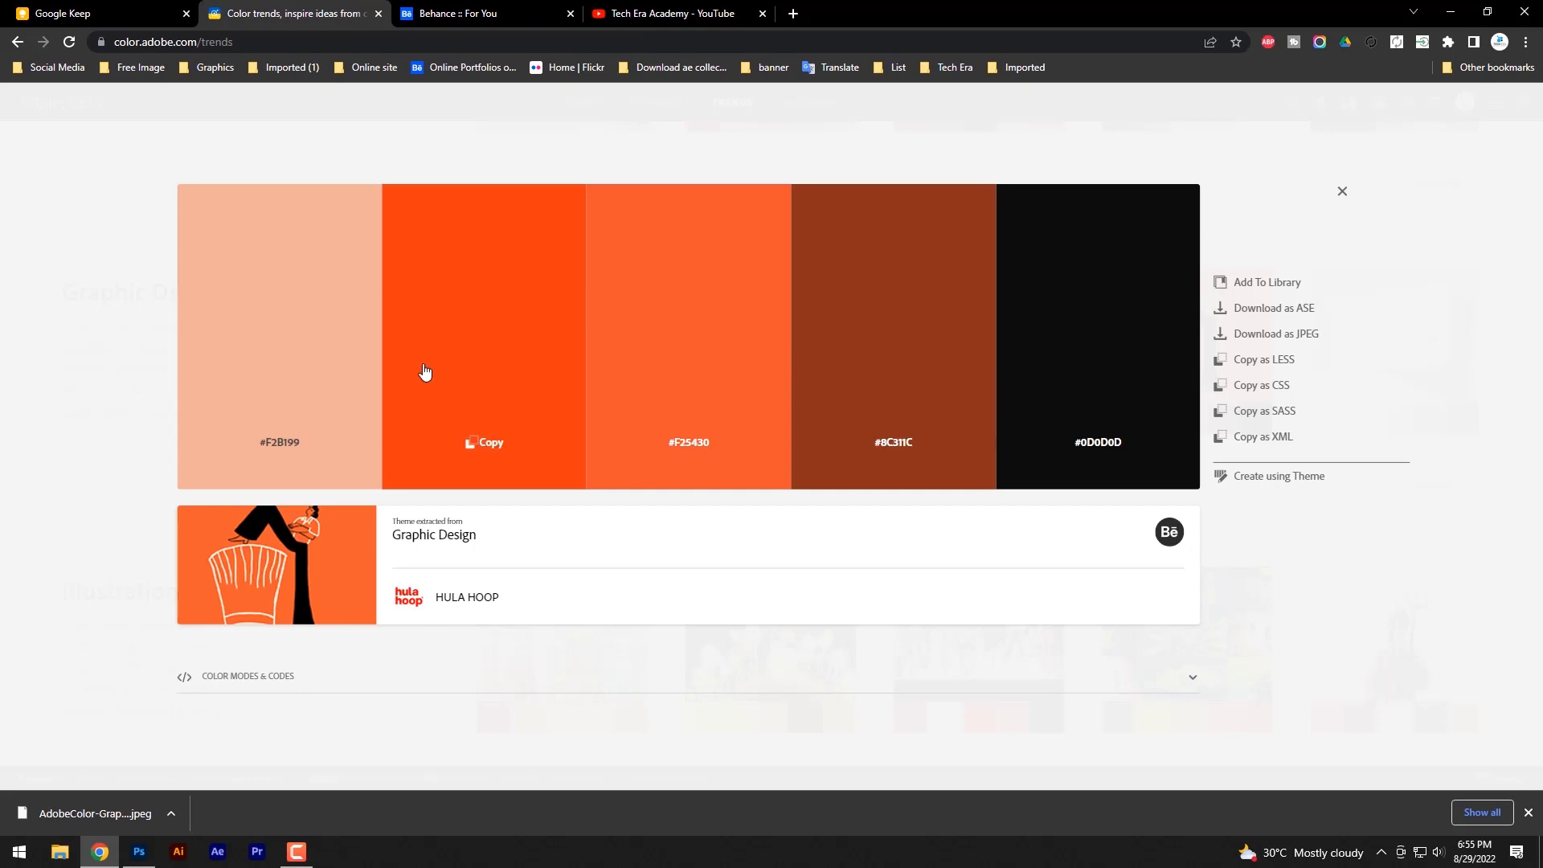
pyautogui.click(288, 446)
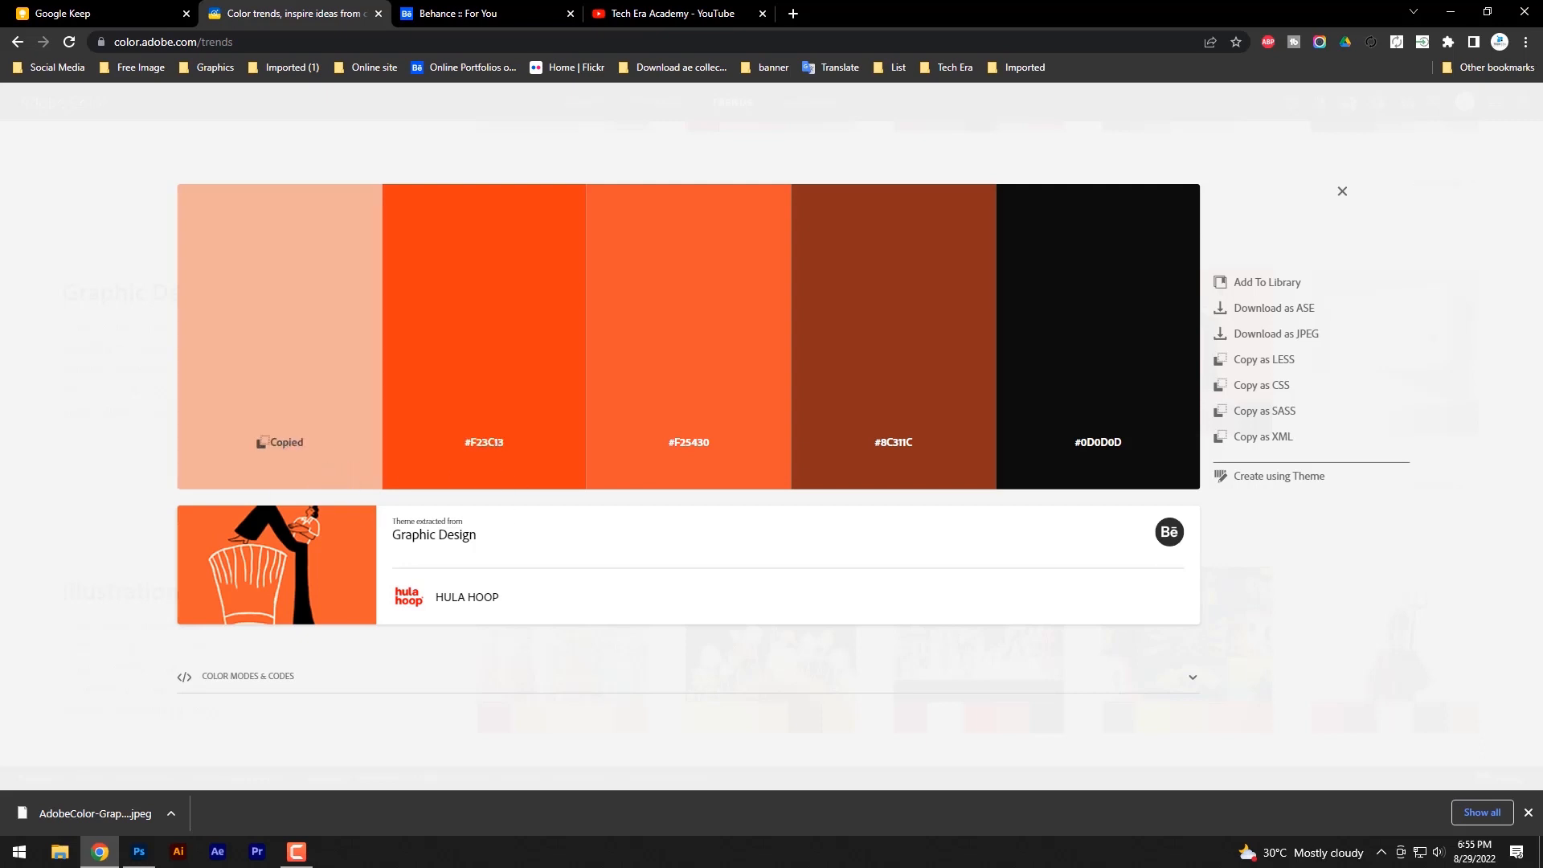
# - Switch to Photoshop and draw a square of about 342 px near the canvas's upper-left corner with the Rectangle tool
pyautogui.click(138, 850)
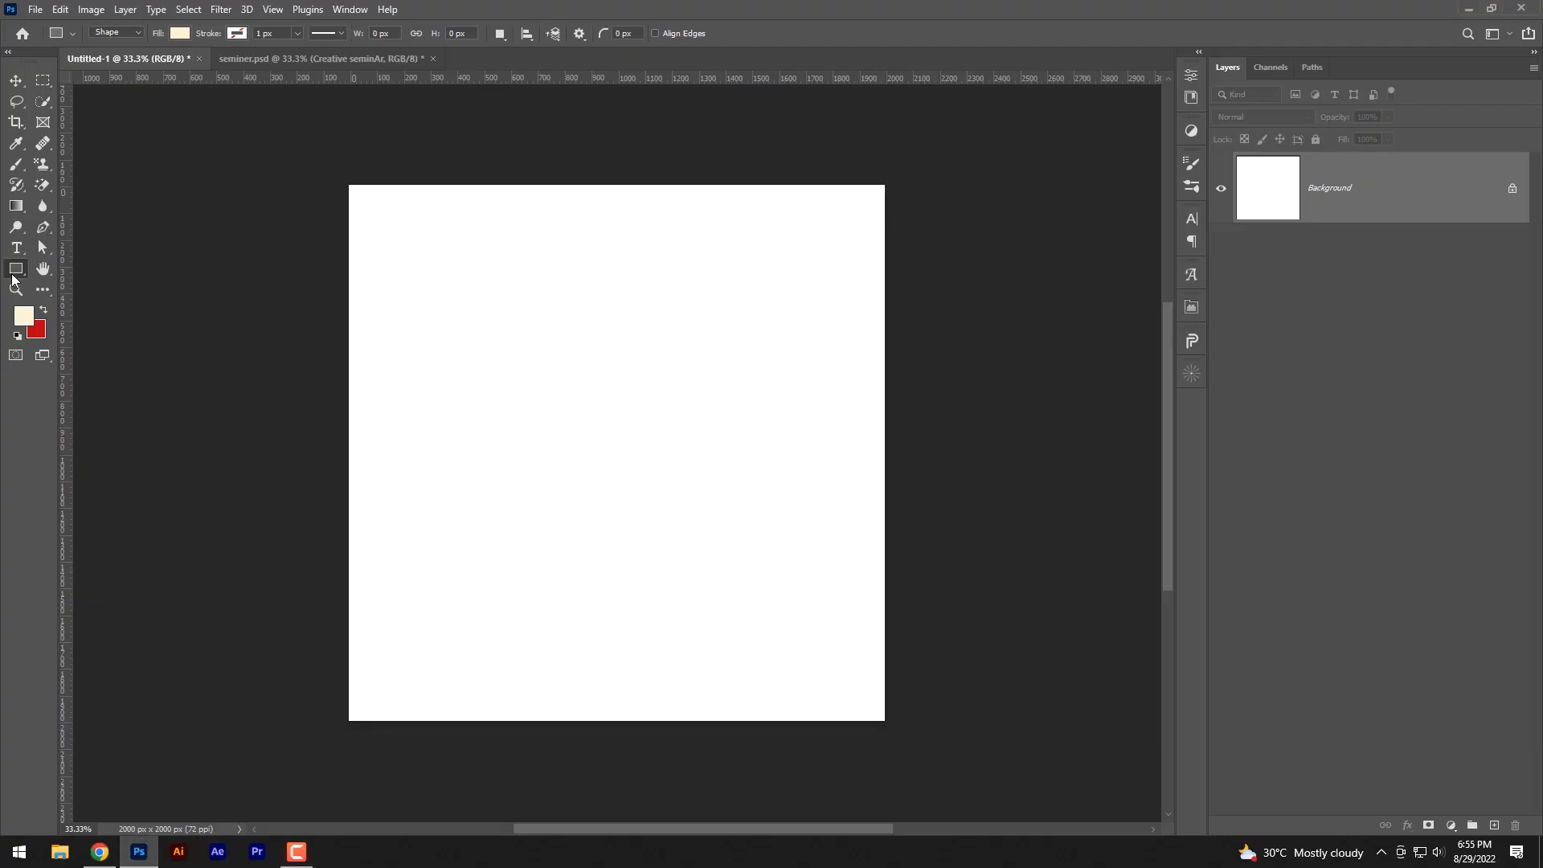
pyautogui.rightClick(17, 268)
pyautogui.click(58, 273)
pyautogui.moveTo(394, 264); pyautogui.dragTo(482, 388)
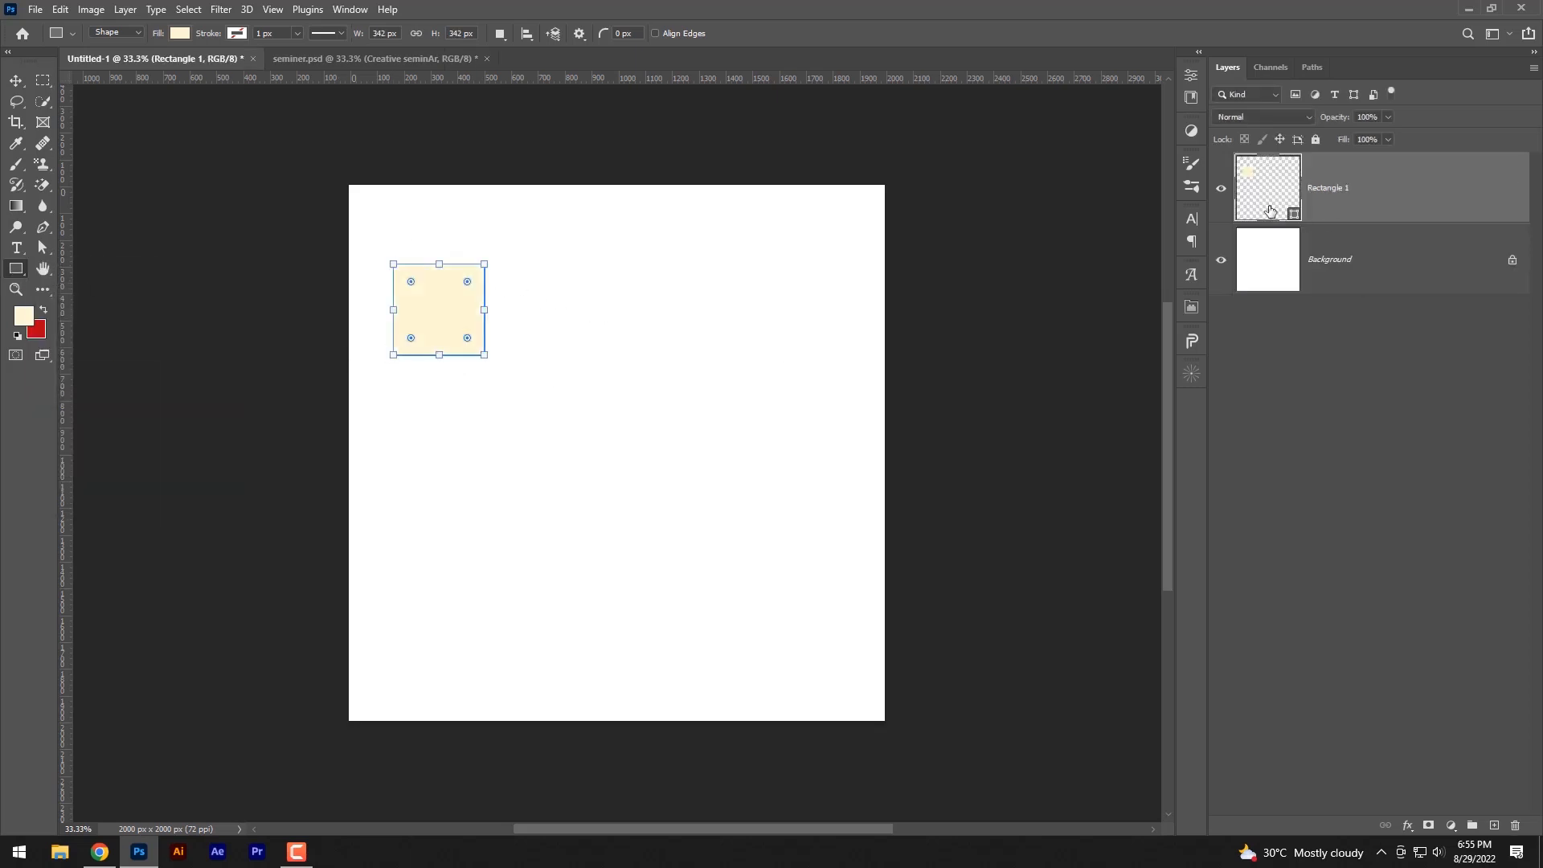
# - Set the square's fill color to the copied #F2B199
pyautogui.doubleClick(1268, 207)
pyautogui.hotkey('ctrl', 'v')
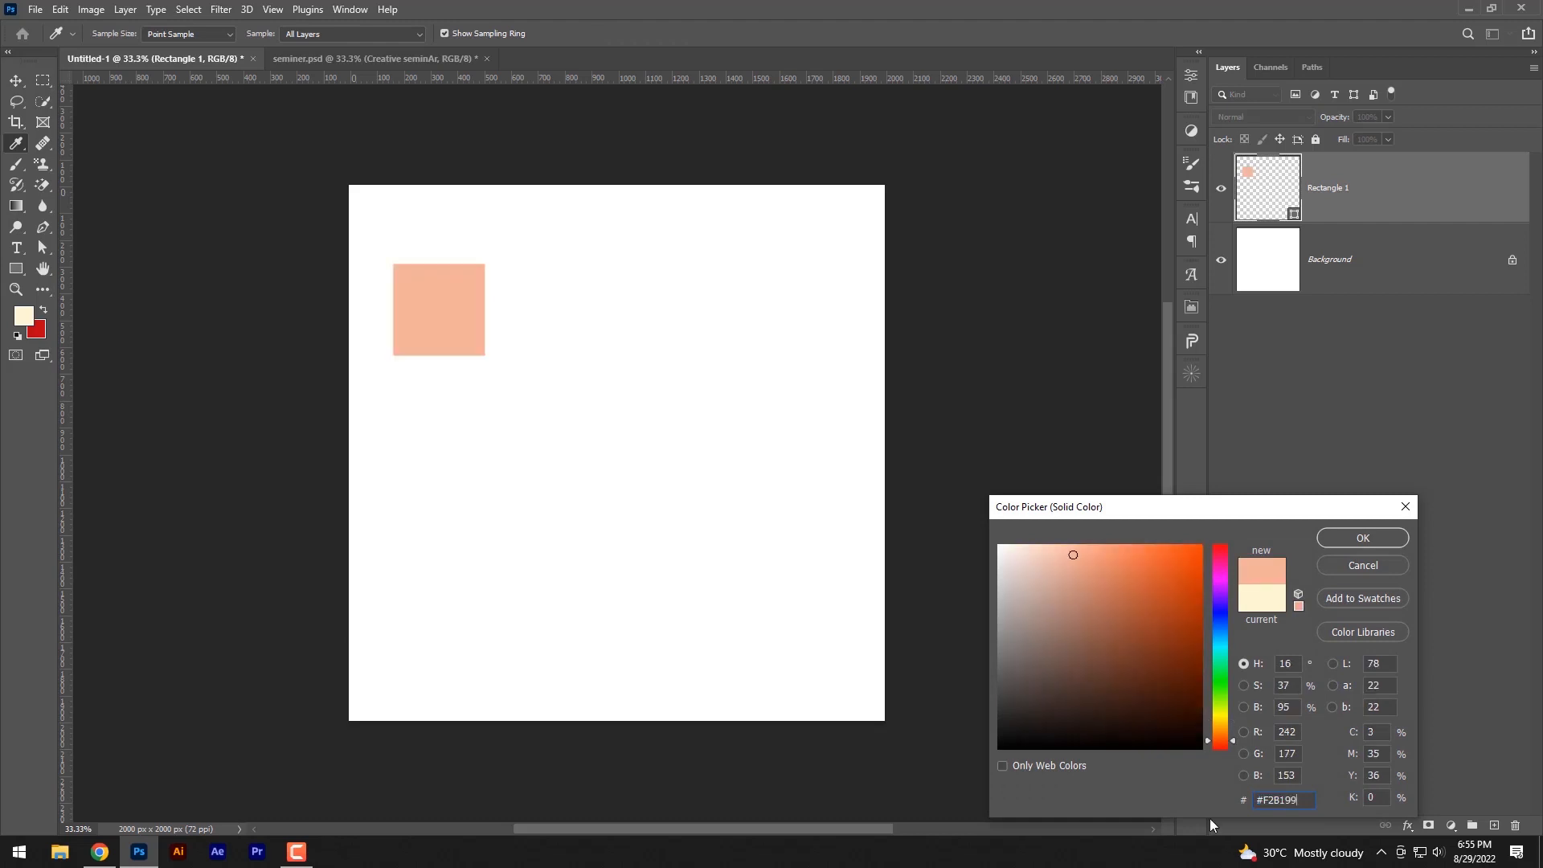
pyautogui.click(1352, 540)
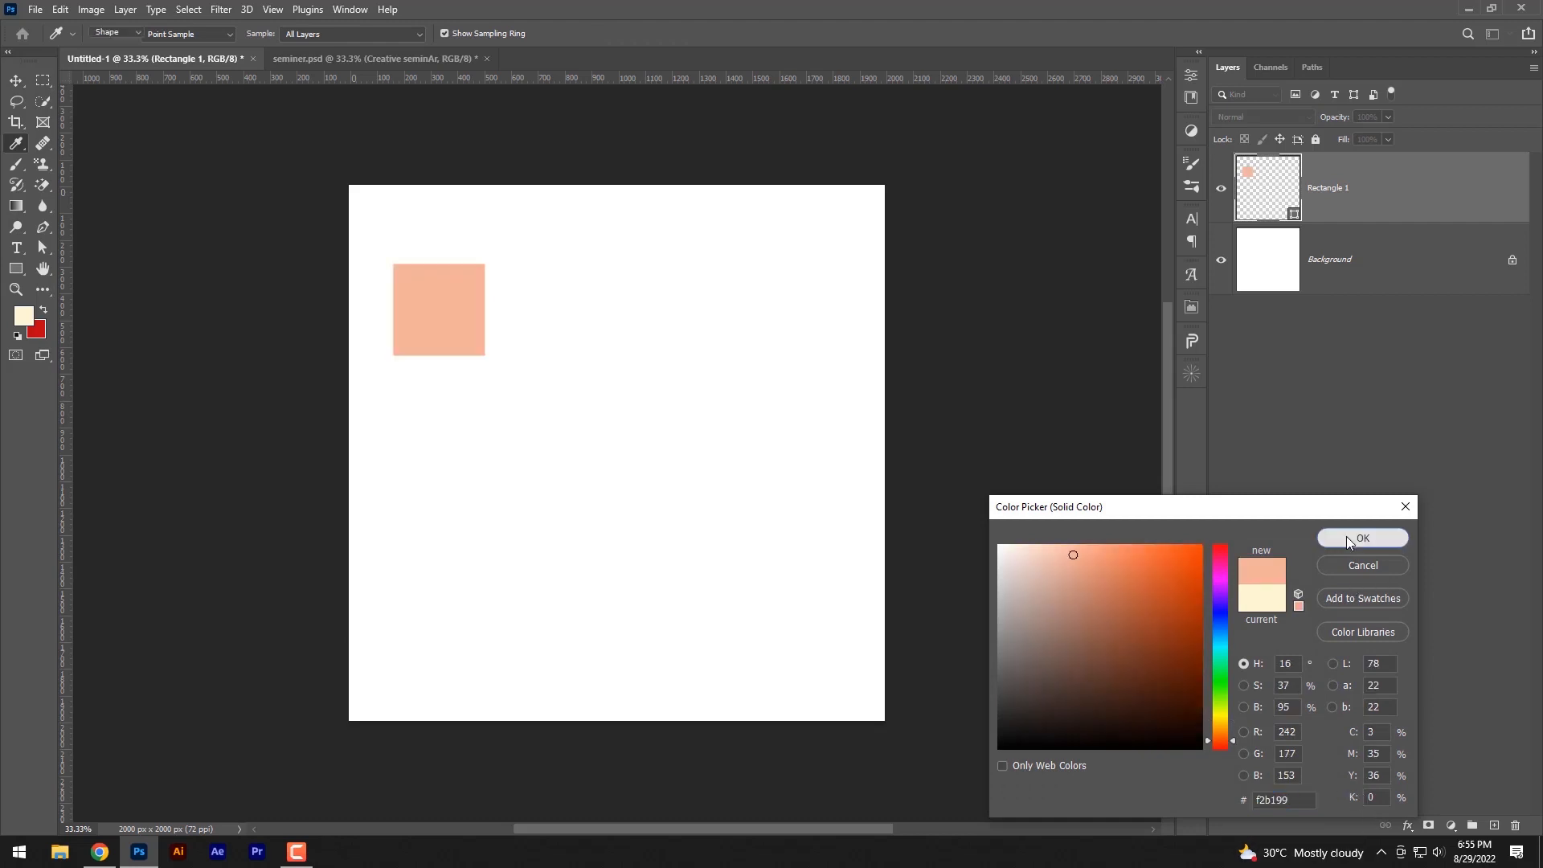
# - Copy the palette's #F23C13 hex code in Chrome, return to Photoshop and place a duplicate of the square directly below the original
pyautogui.click(113, 856)
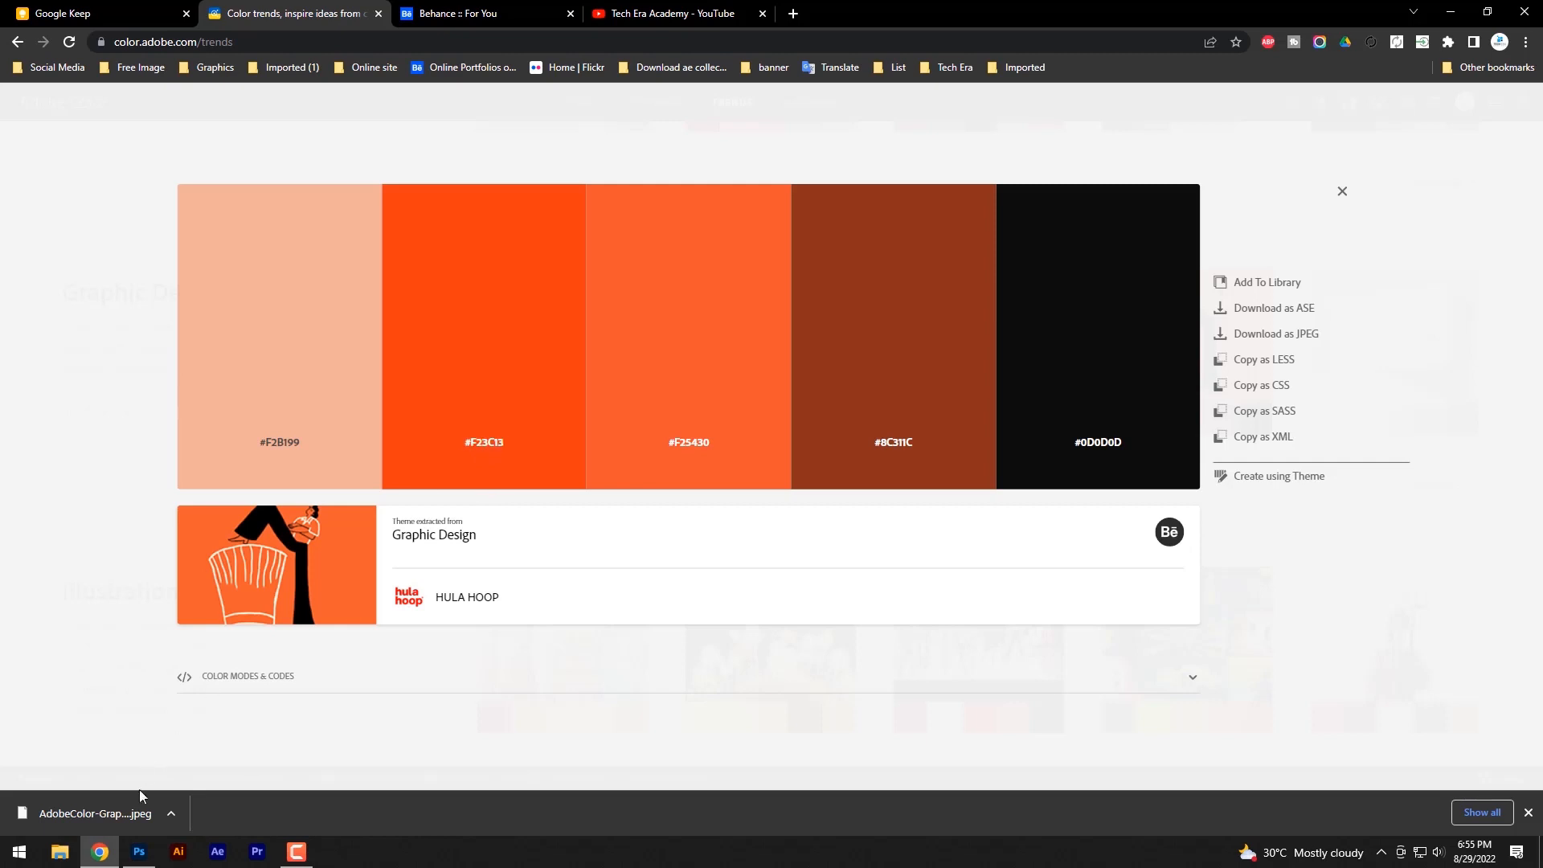
pyautogui.click(138, 851)
pyautogui.hotkey('ctrl', 'j')
pyautogui.click(1376, 185)
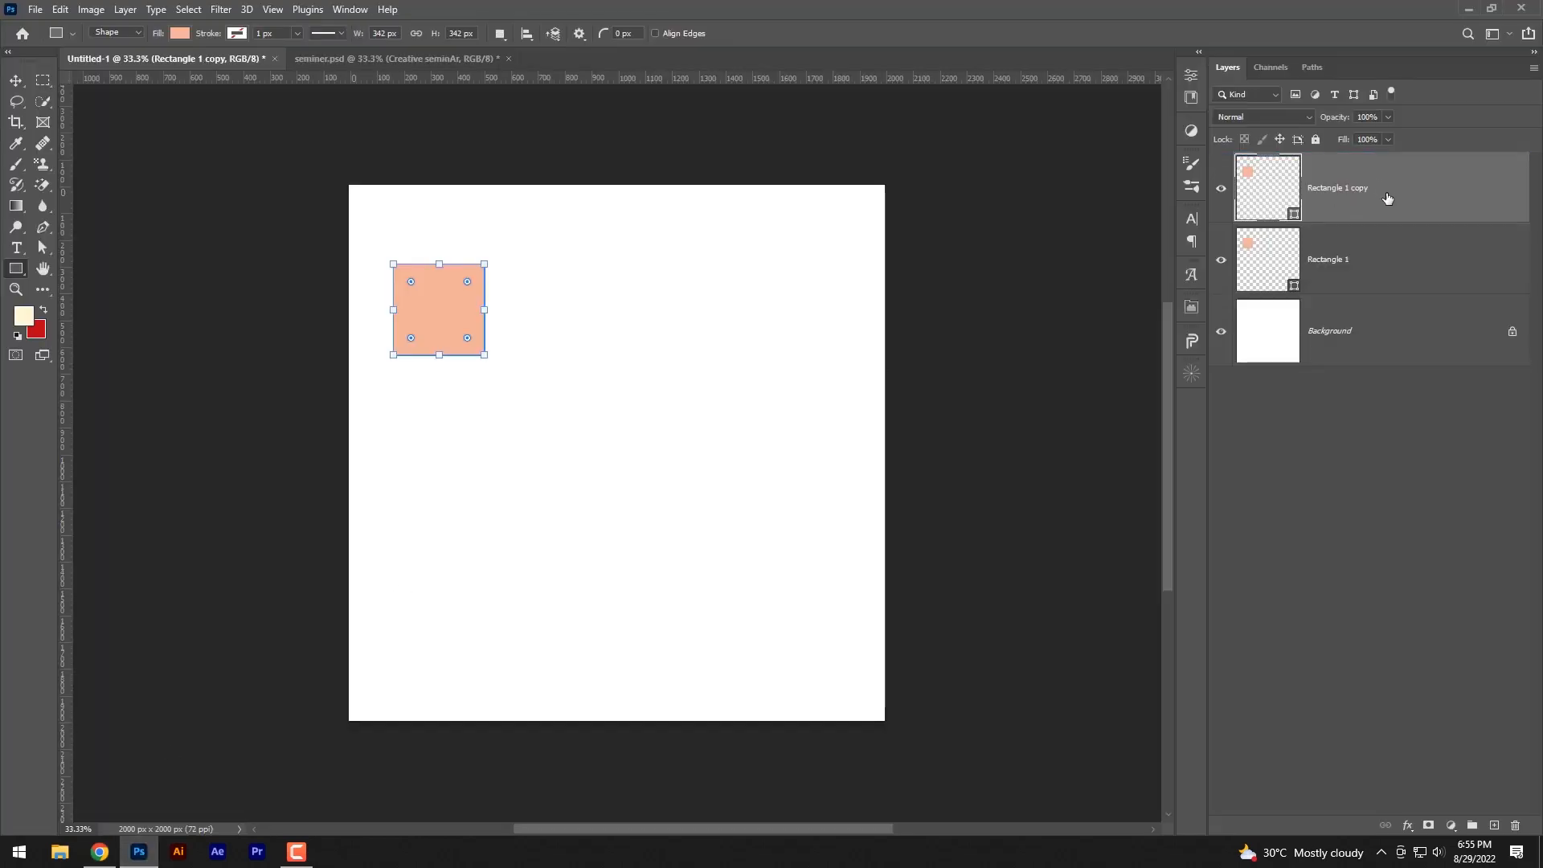
pyautogui.hotkey('ctrl', 't')
pyautogui.moveTo(451, 311); pyautogui.dragTo(455, 378)
pyautogui.click(782, 36)
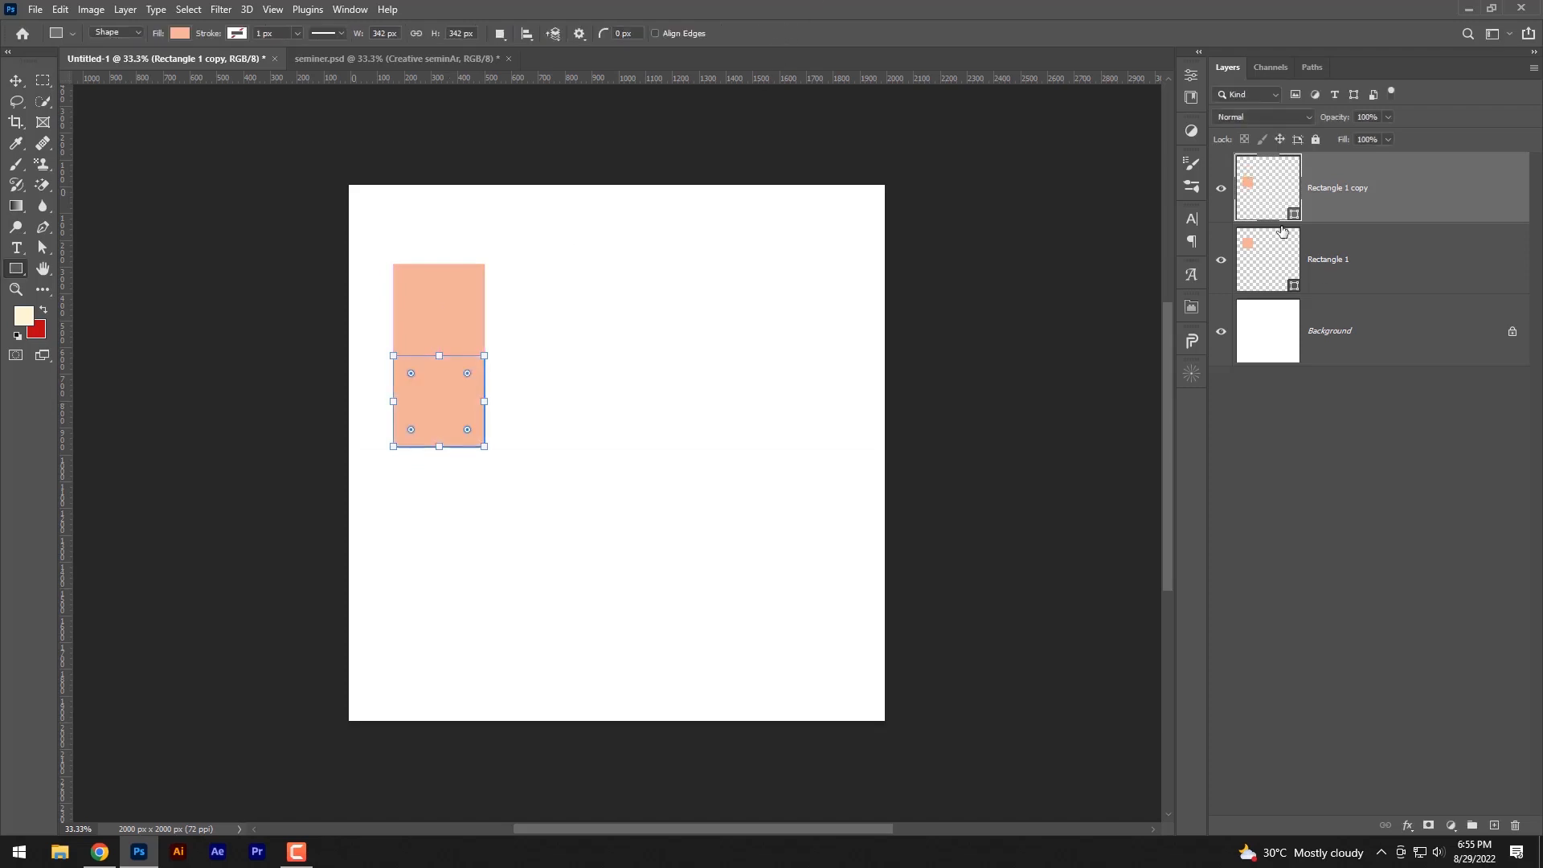
# - Set the second square's fill color to #F23C13
pyautogui.doubleClick(1284, 203)
pyautogui.hotkey('ctrl', 'v')
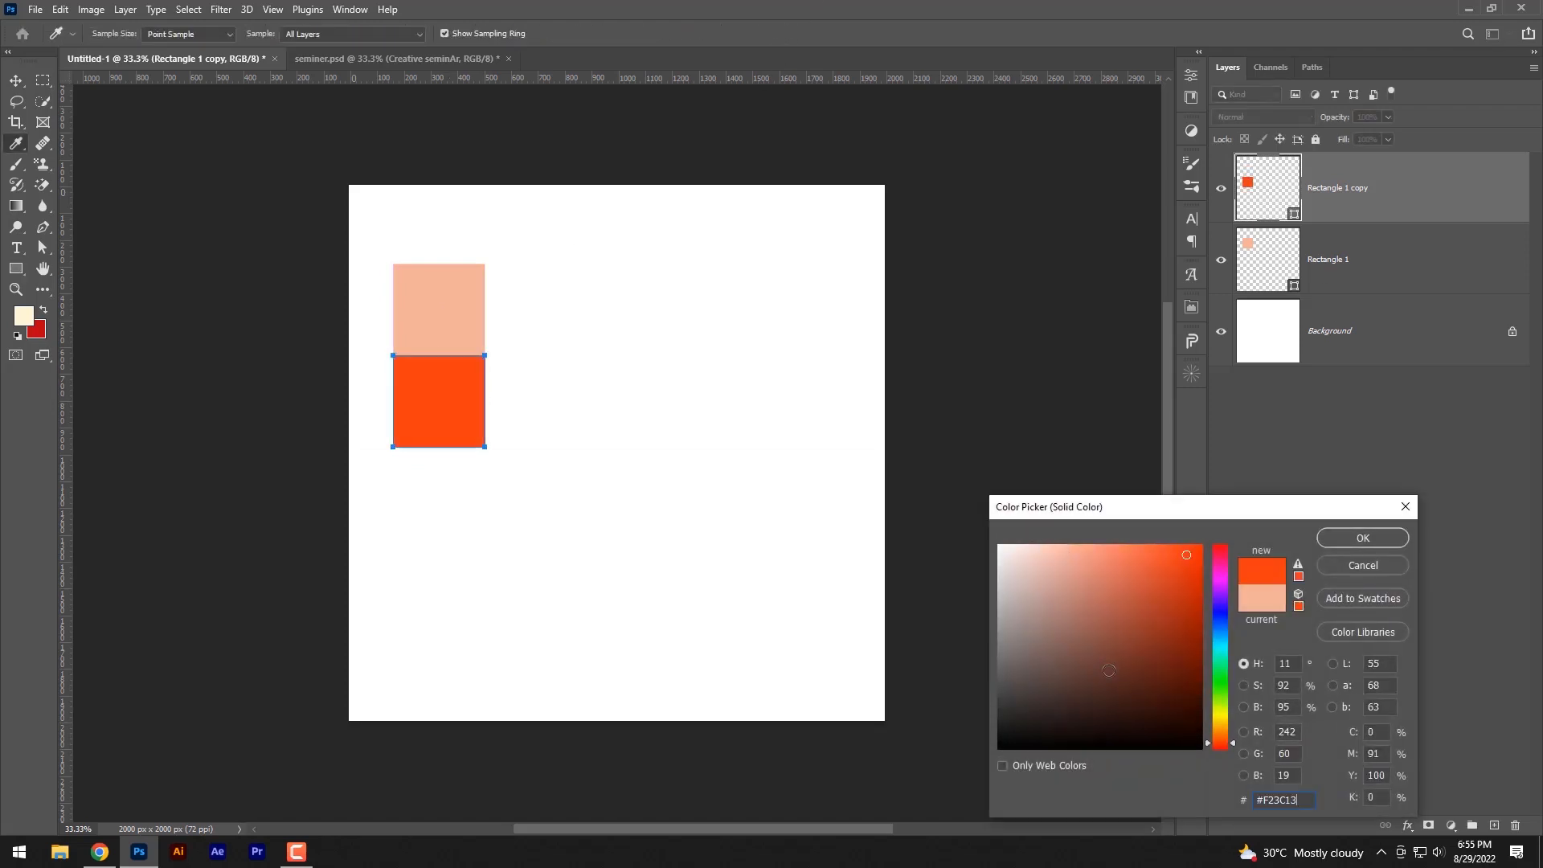
pyautogui.click(1375, 539)
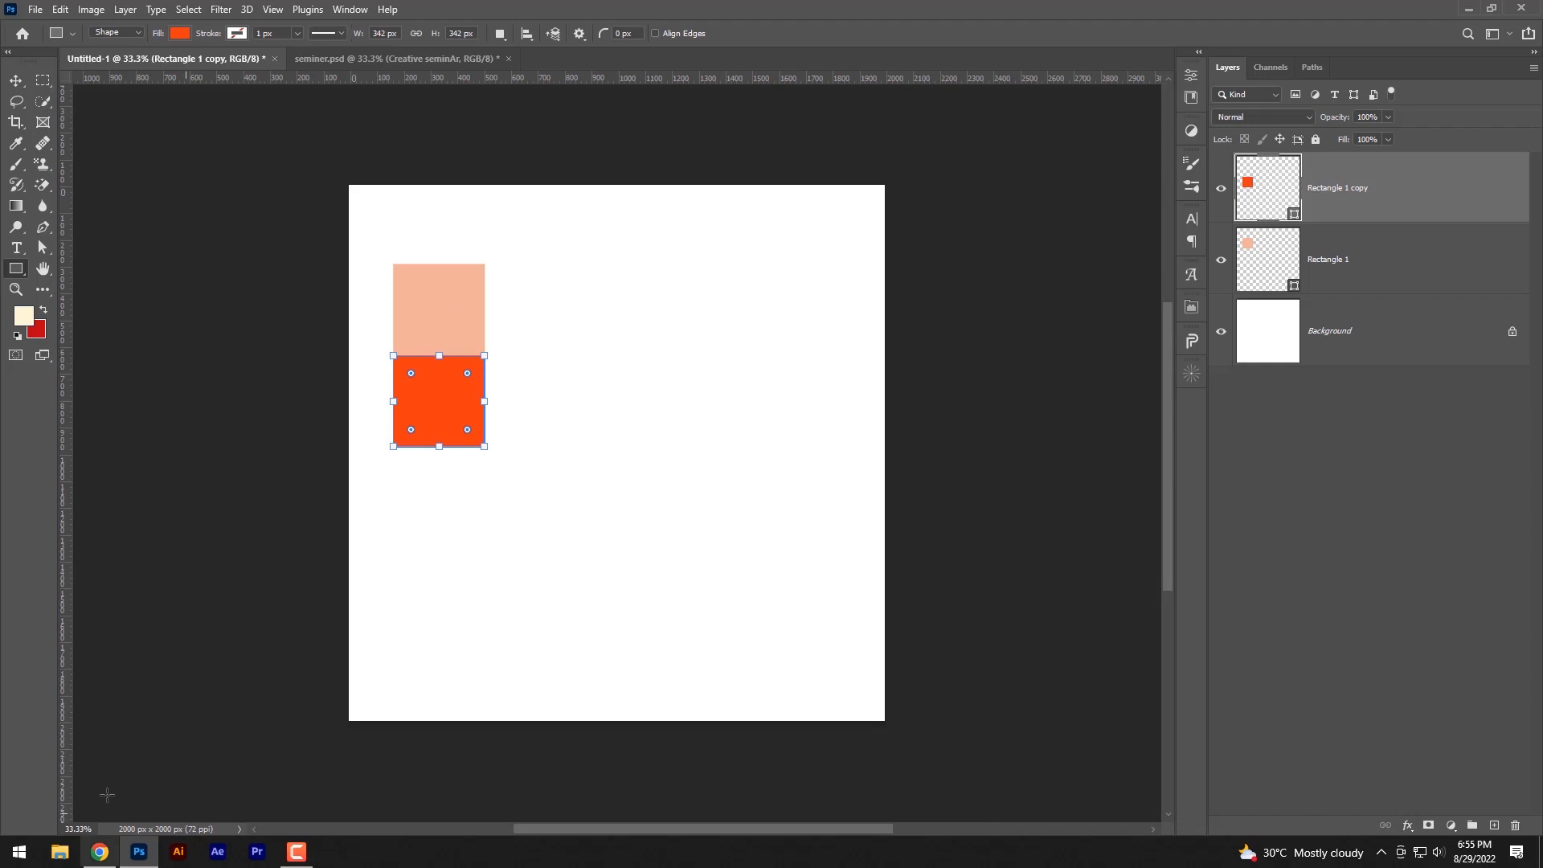
# - Copy the #F25430 hex code from the palette in Chrome and return to Photoshop
pyautogui.click(96, 862)
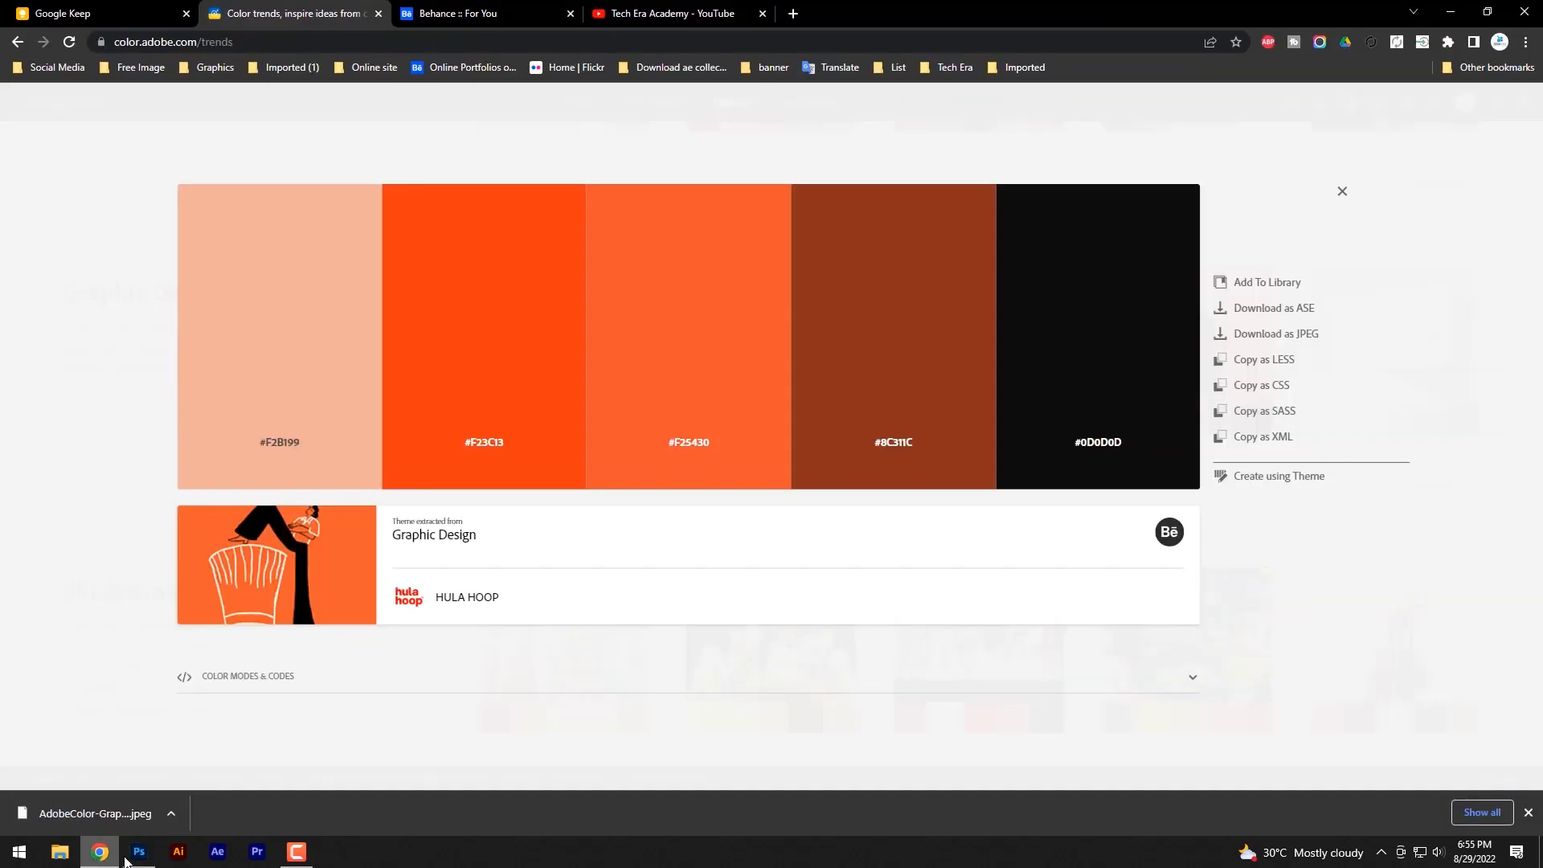
pyautogui.click(683, 448)
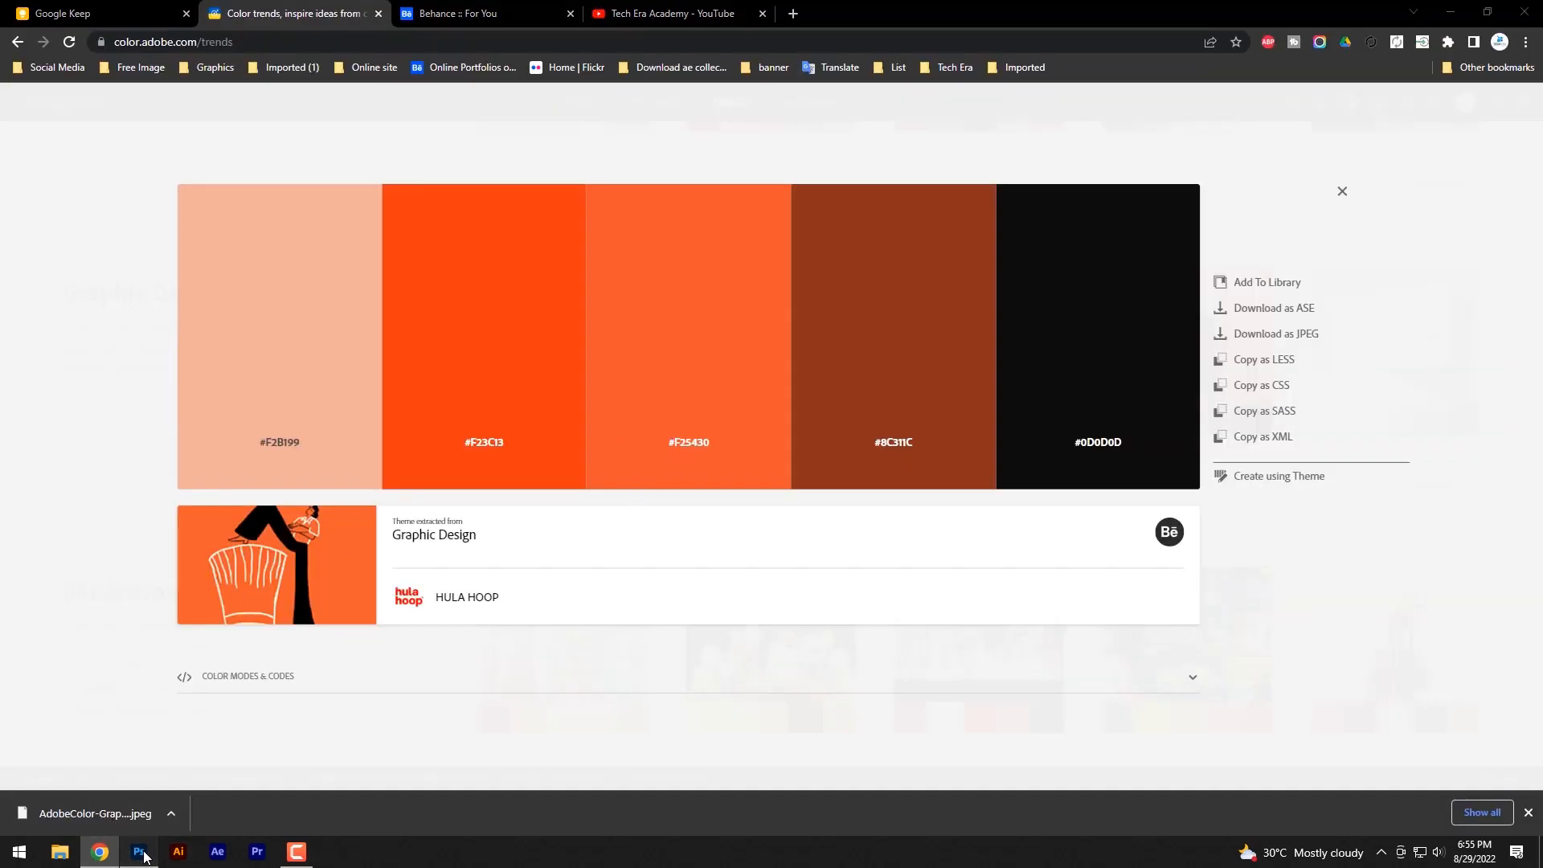
pyautogui.click(138, 851)
# - Duplicate the #F23C13 square directly below itself and set the copy's fill color to #F25430
pyautogui.click(1309, 469)
pyautogui.click(1390, 195)
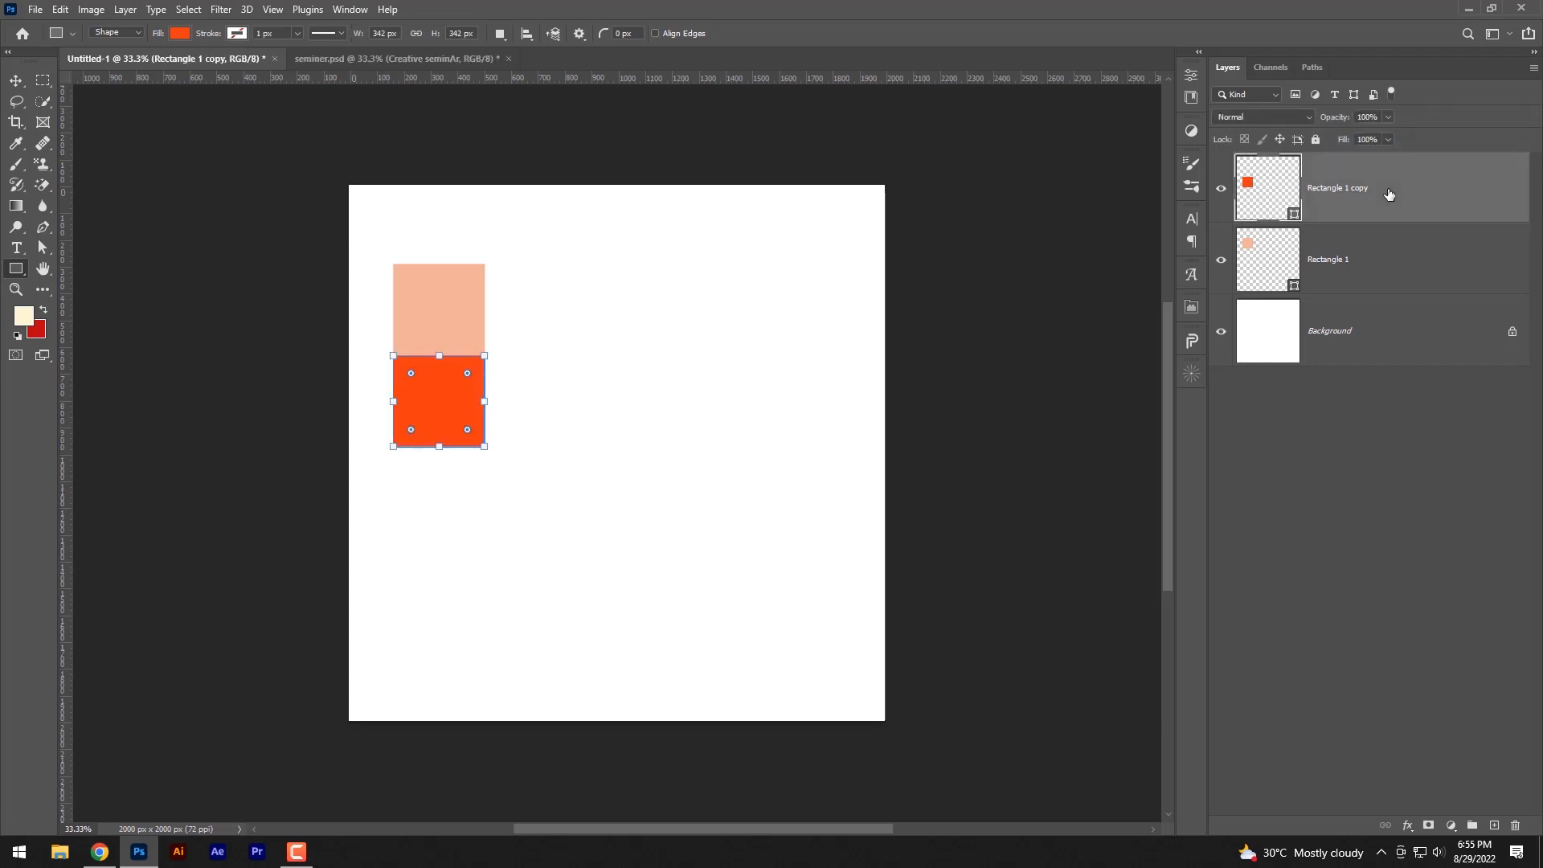
pyautogui.hotkey('ctrl', 'j')
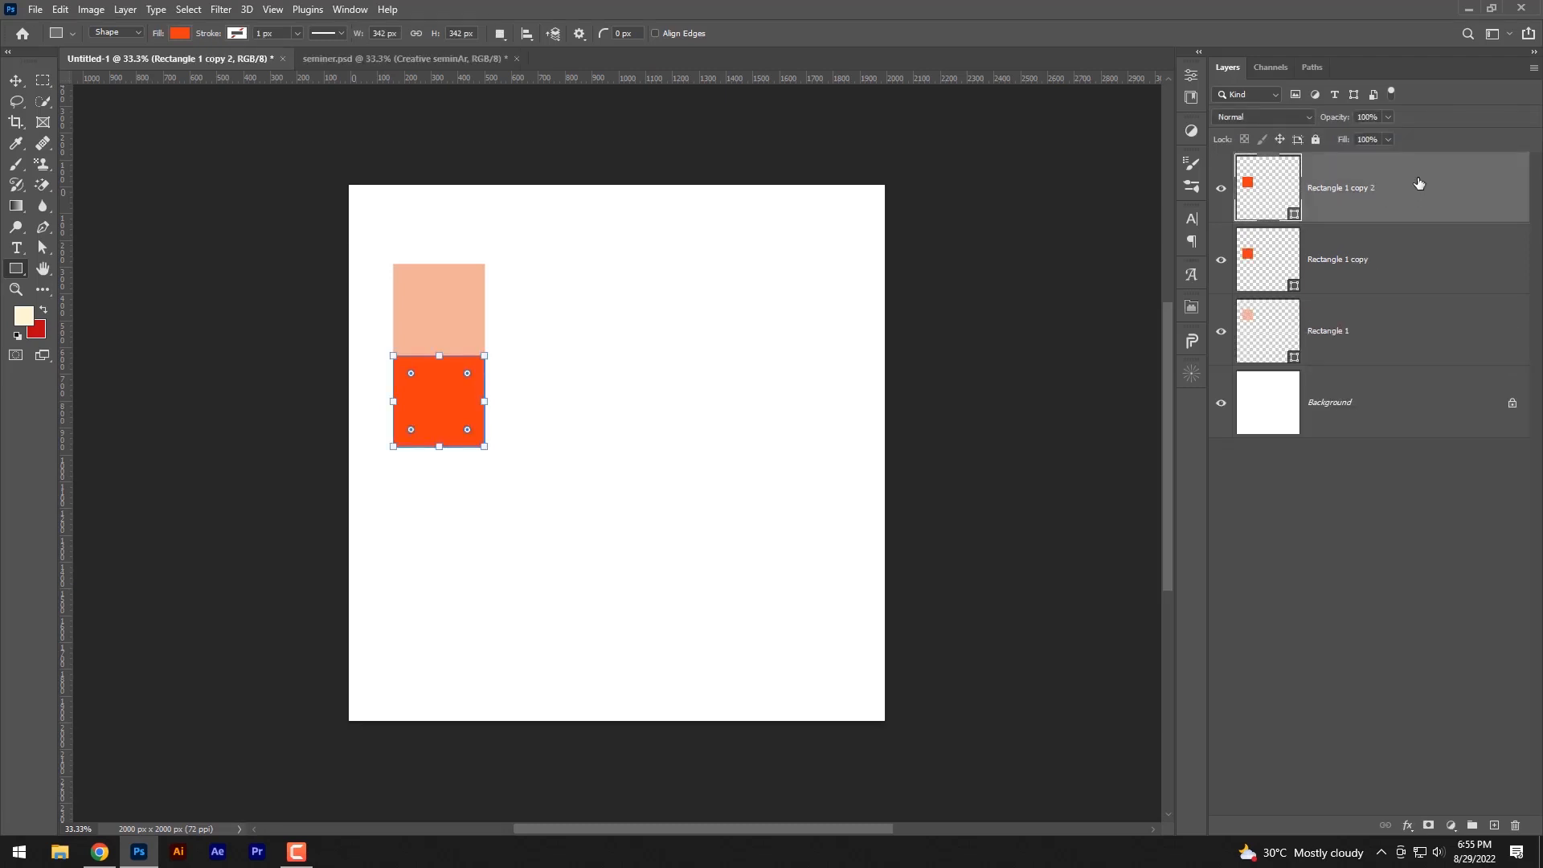
pyautogui.hotkey('ctrl', 't')
pyautogui.moveTo(427, 396); pyautogui.dragTo(437, 488)
pyautogui.click(784, 33)
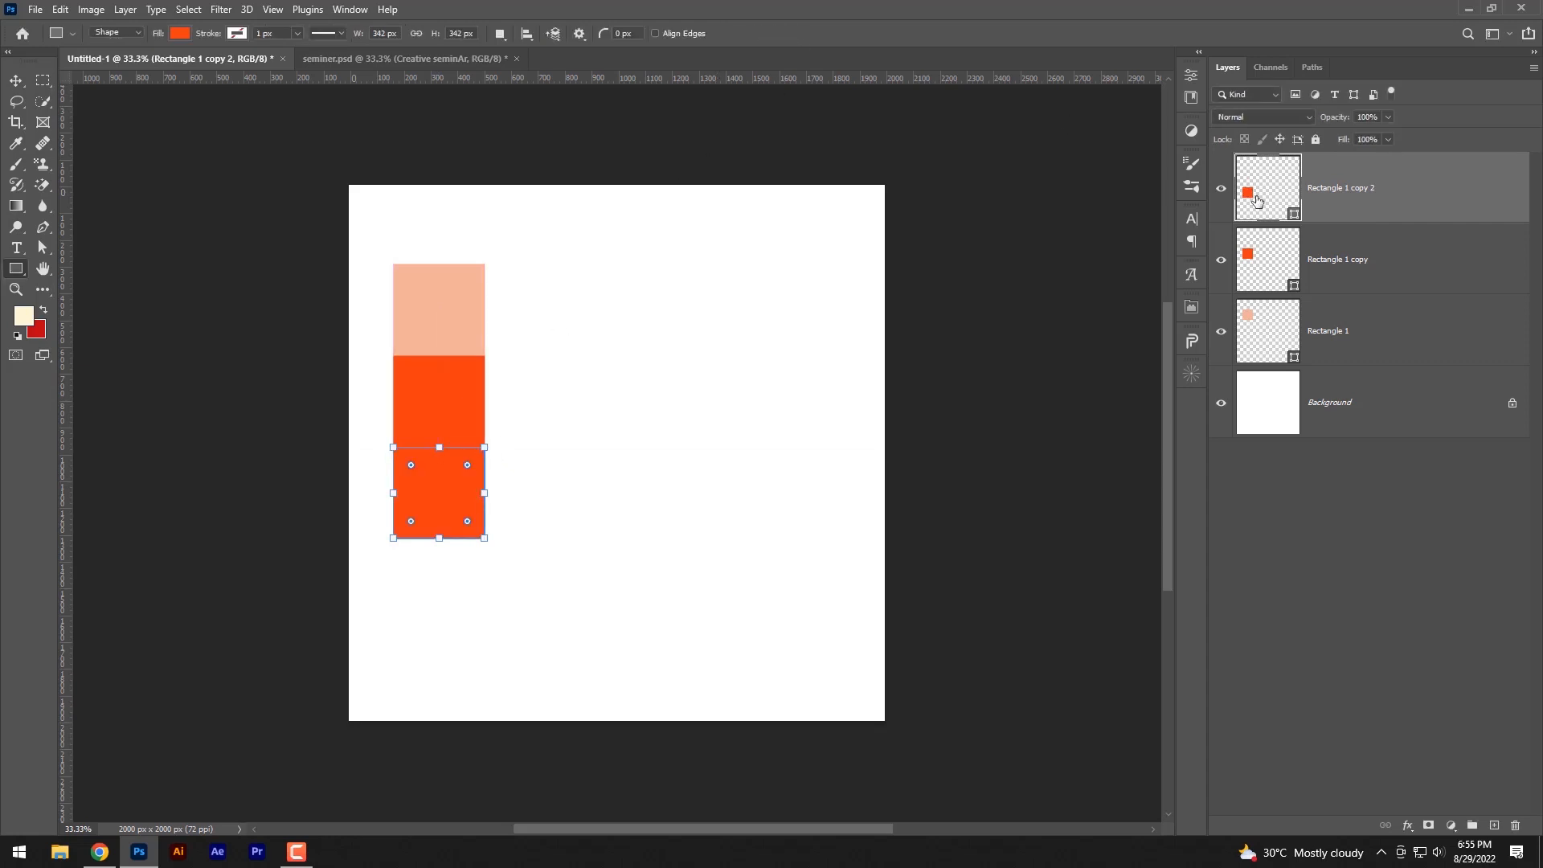
pyautogui.doubleClick(1258, 198)
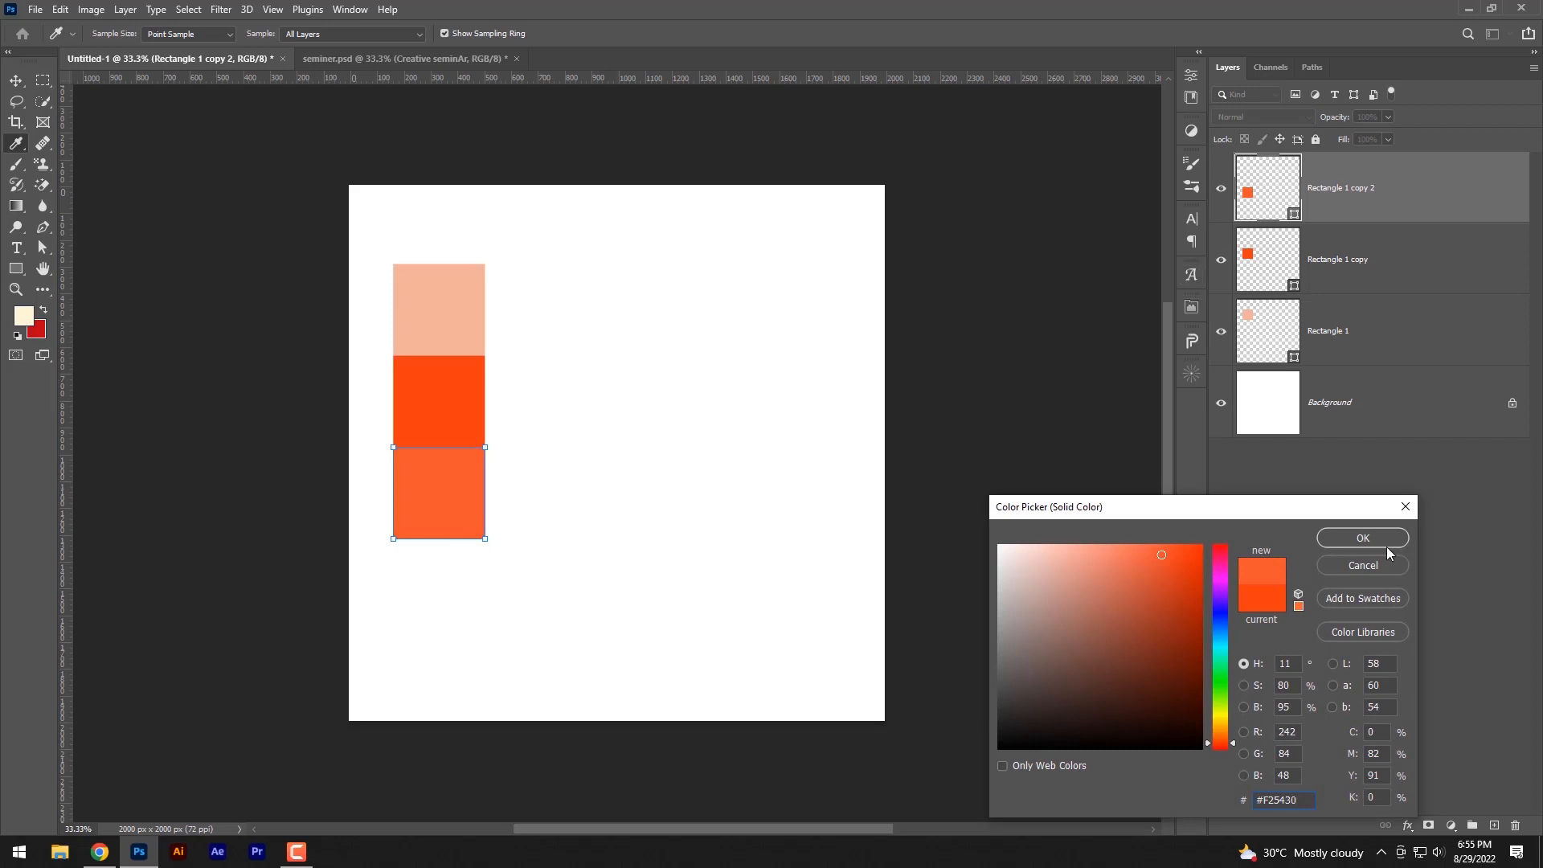
pyautogui.click(1362, 537)
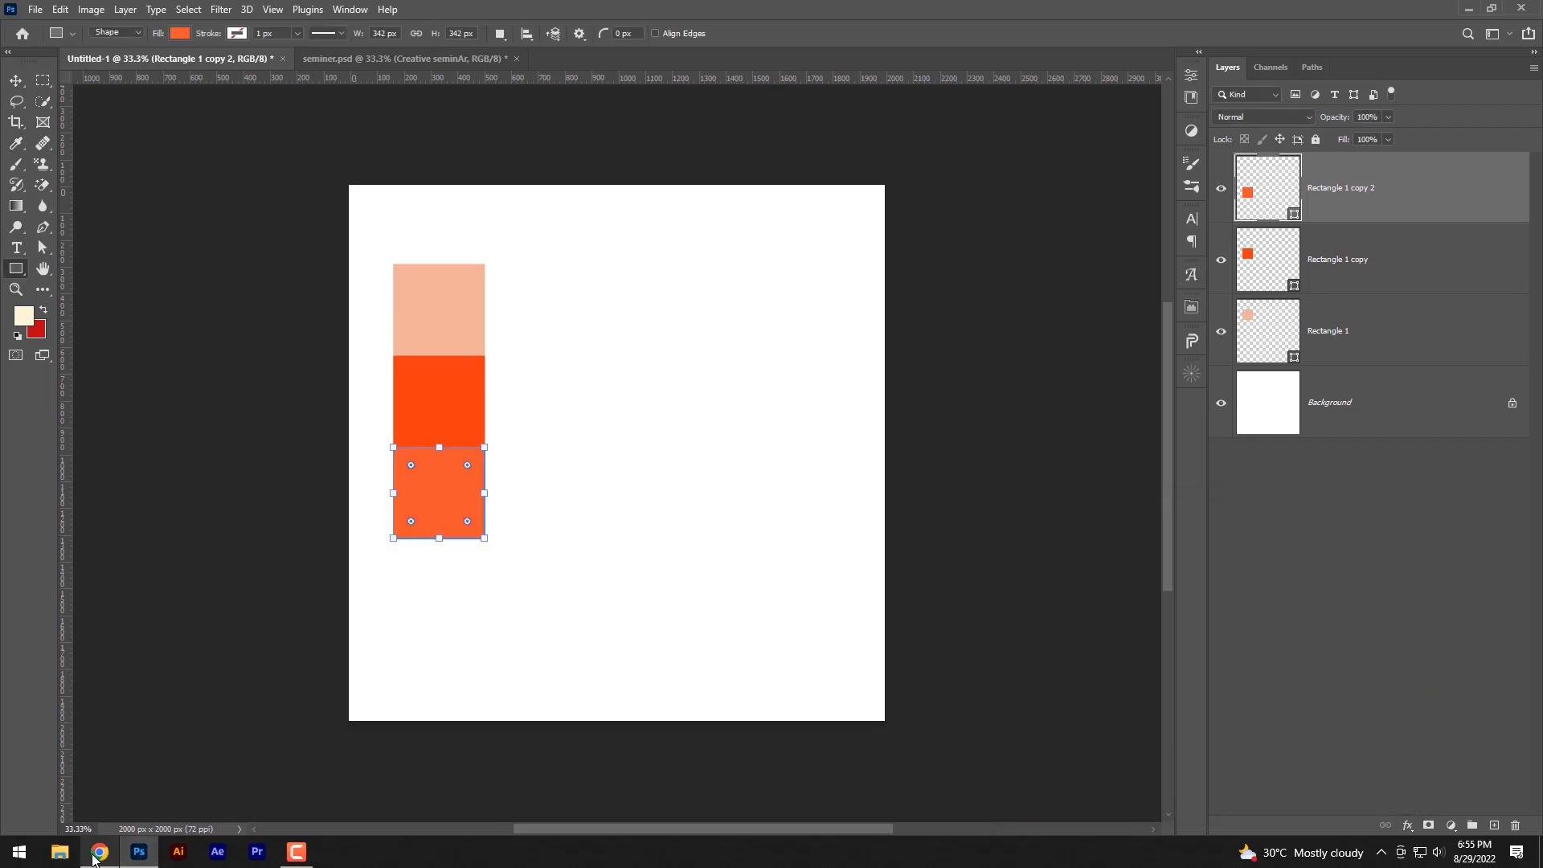
# - Copy the near-black #0D0D0D hex code from the palette in Chrome and return to Photoshop
pyautogui.click(100, 851)
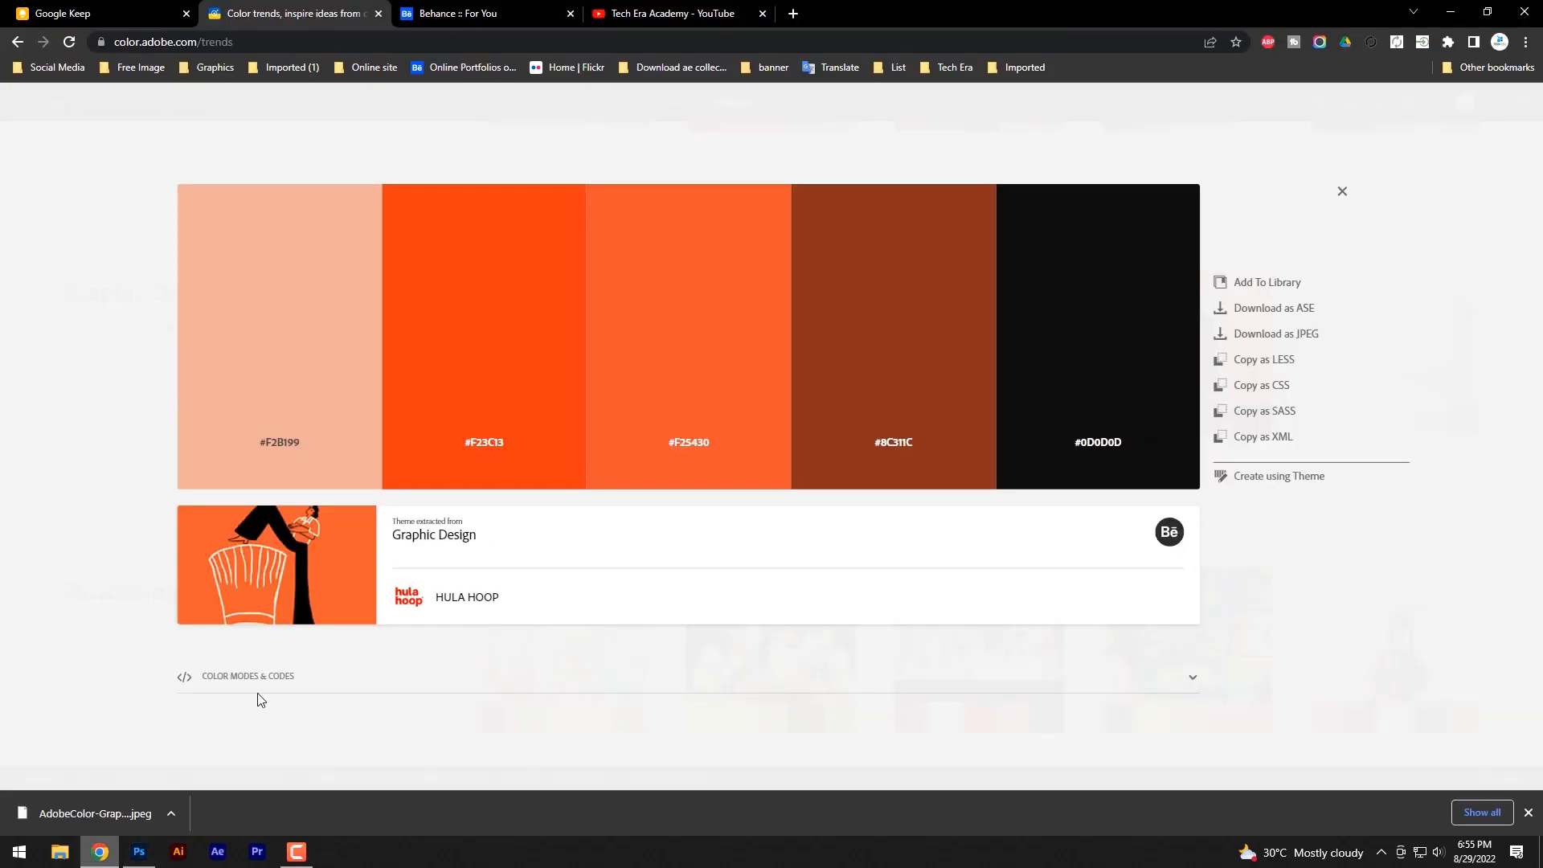
pyautogui.click(1106, 454)
pyautogui.click(139, 851)
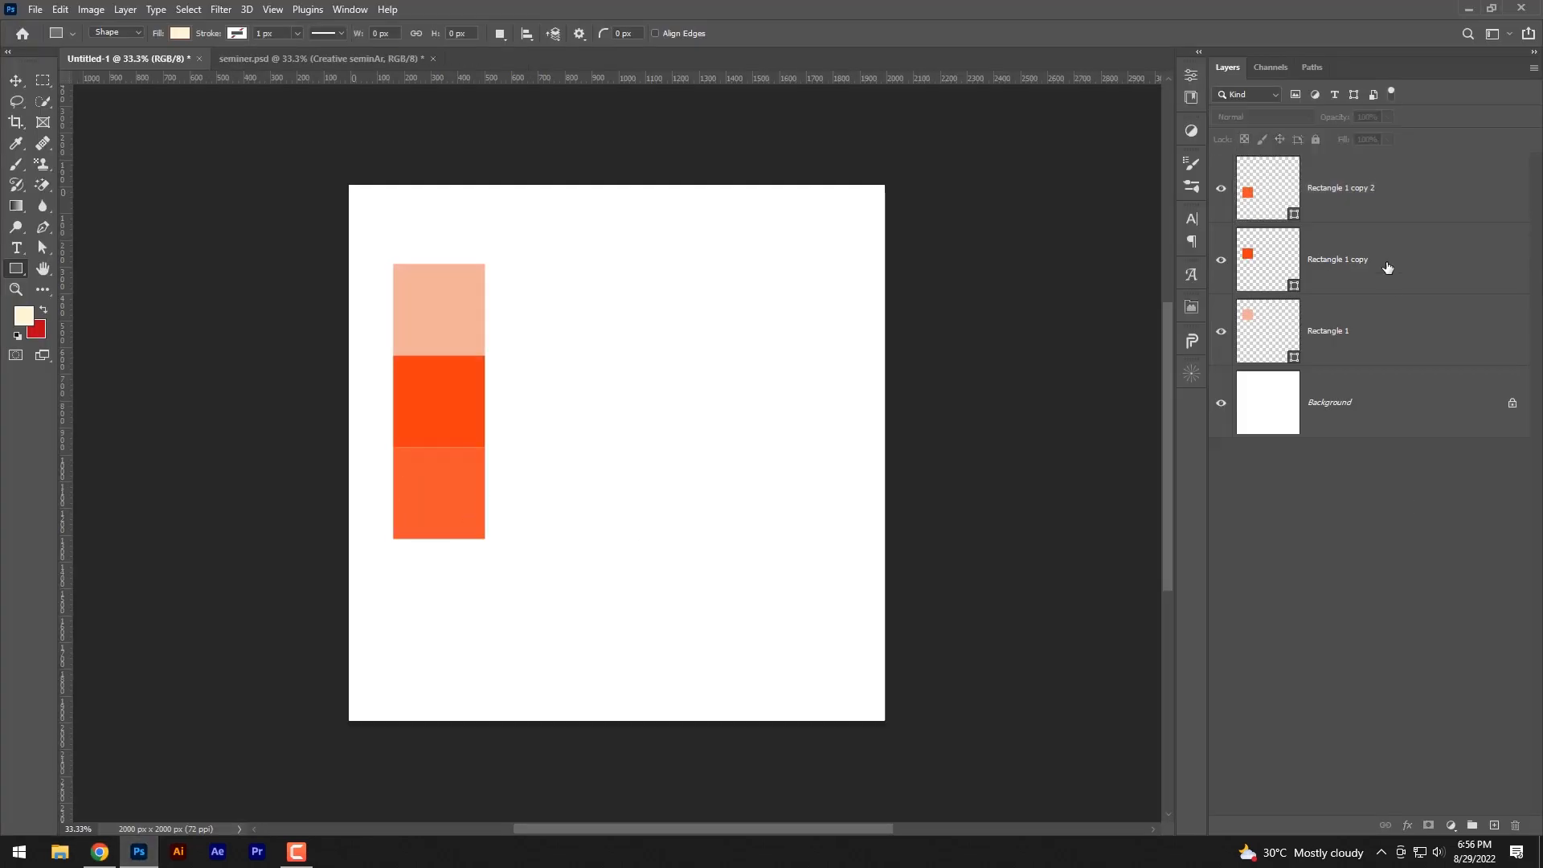
# - Duplicate the #F25430 square and move the copy directly below it as the fourth swatch
pyautogui.click(1473, 178)
pyautogui.hotkey('ctrl', 'j')
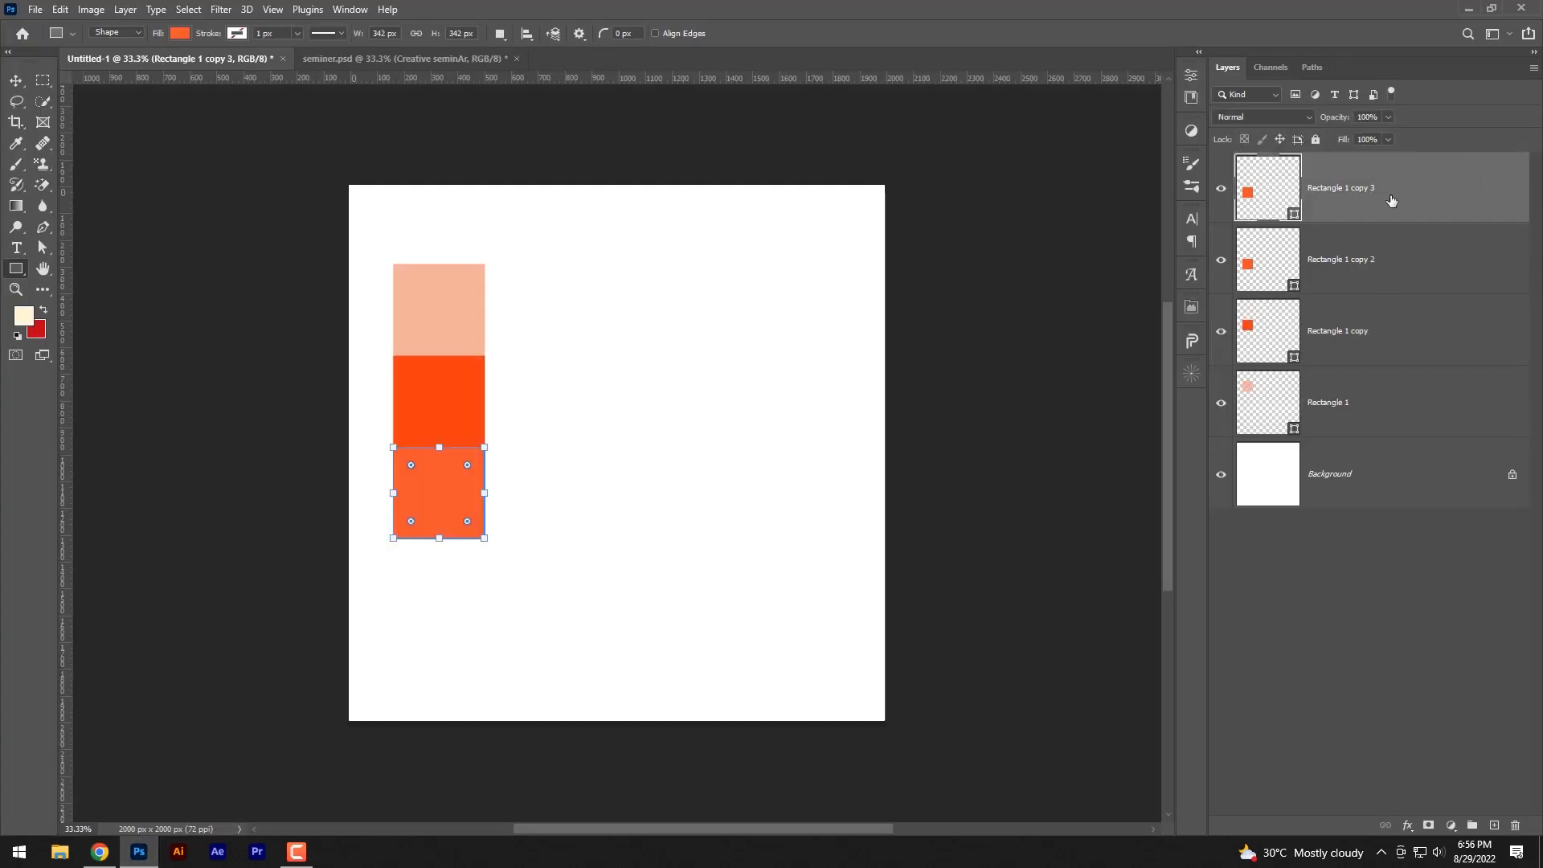
pyautogui.hotkey('ctrl', 't')
pyautogui.moveTo(446, 509); pyautogui.dragTo(447, 600)
pyautogui.click(788, 36)
# - Set the fourth square's fill color to #0D0D0D
pyautogui.doubleClick(1269, 194)
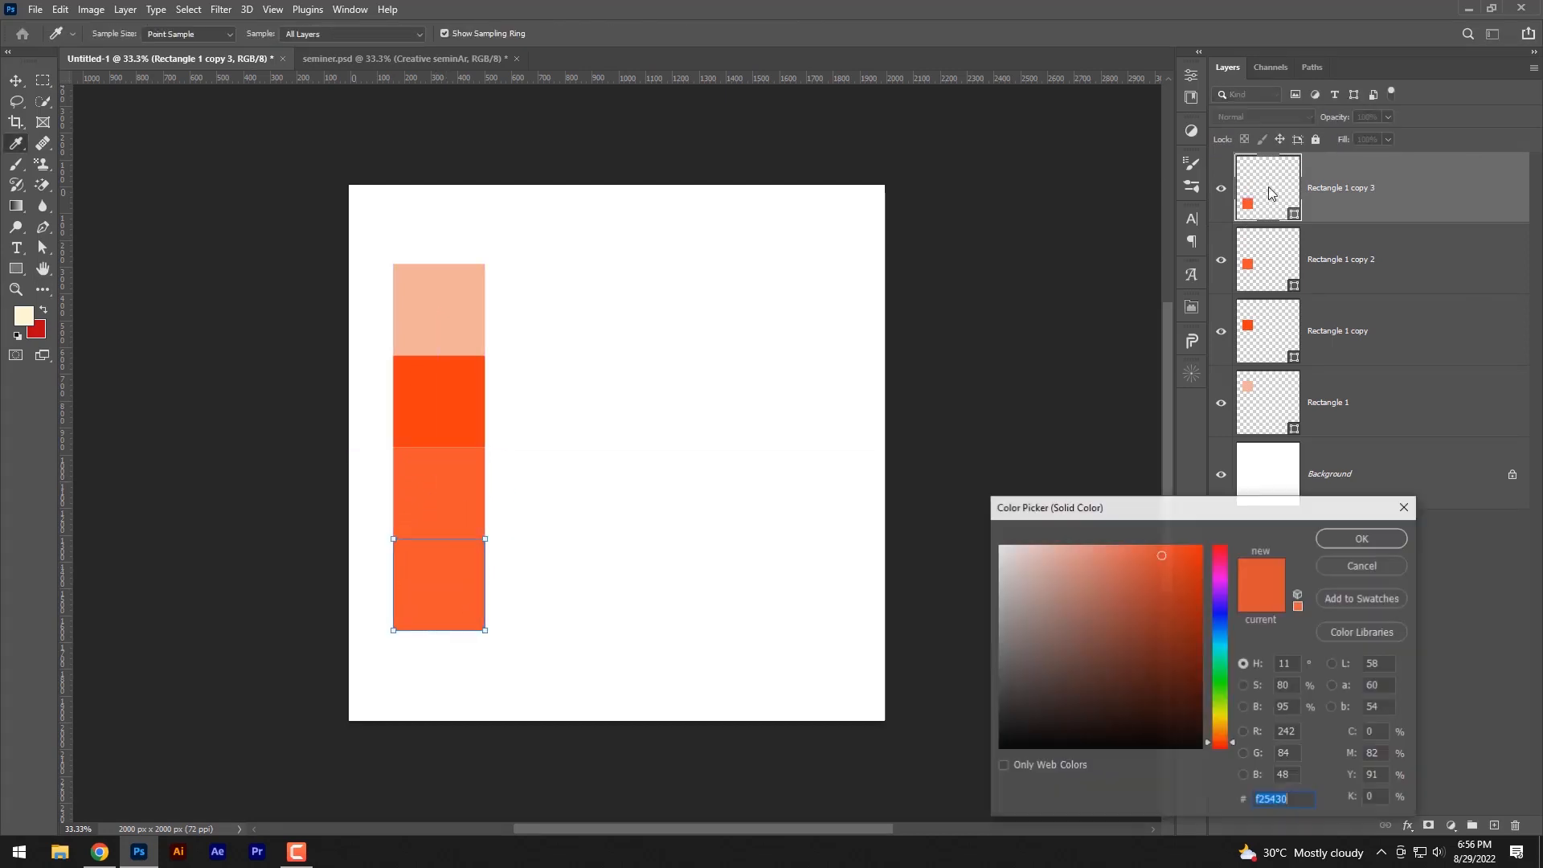
pyautogui.write('0d0d0d')
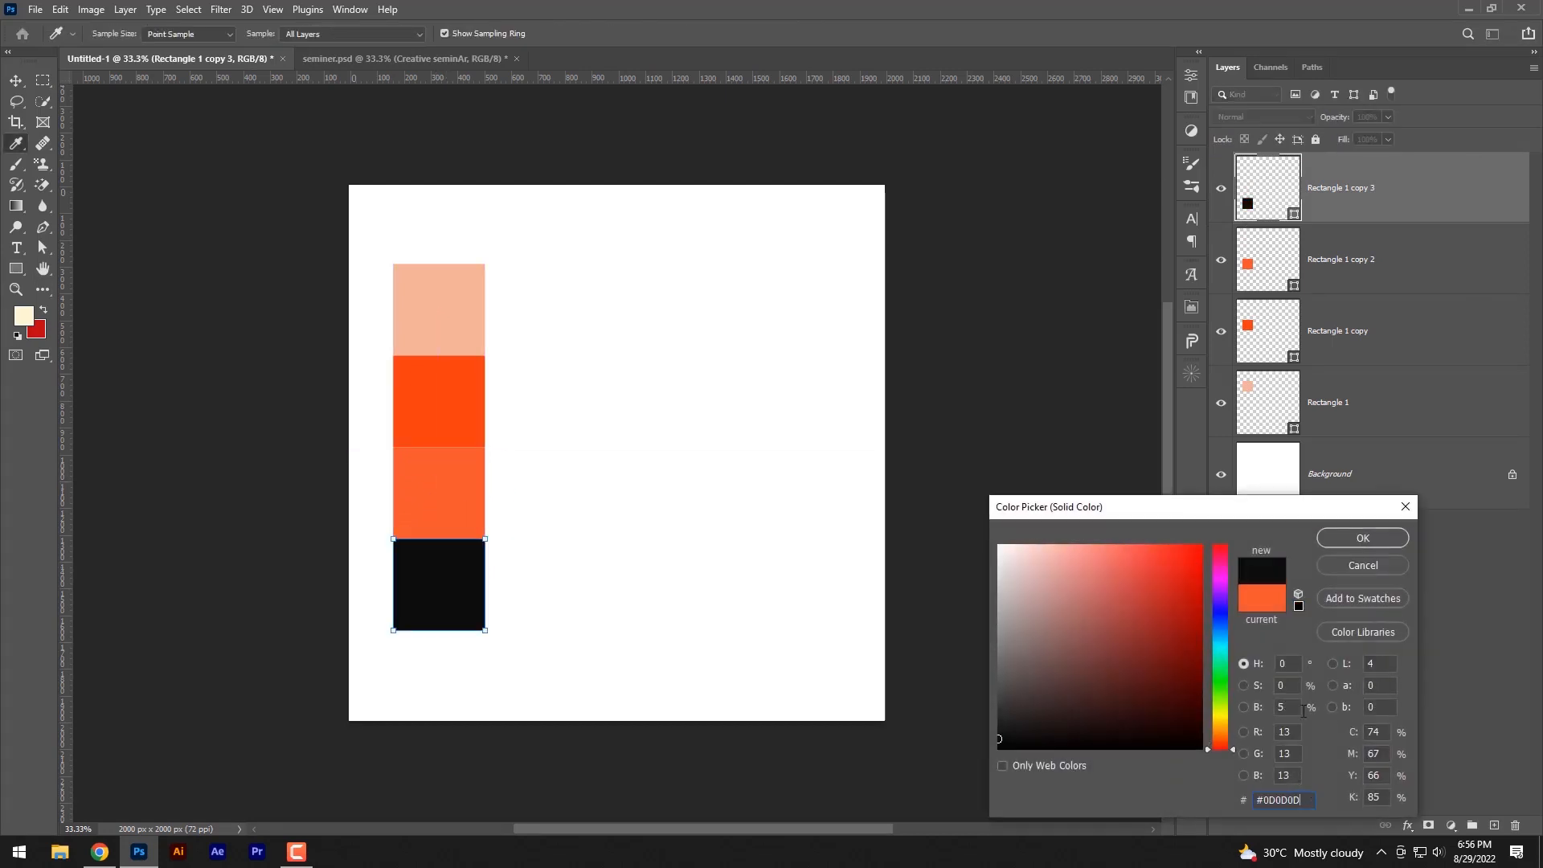
pyautogui.click(1365, 538)
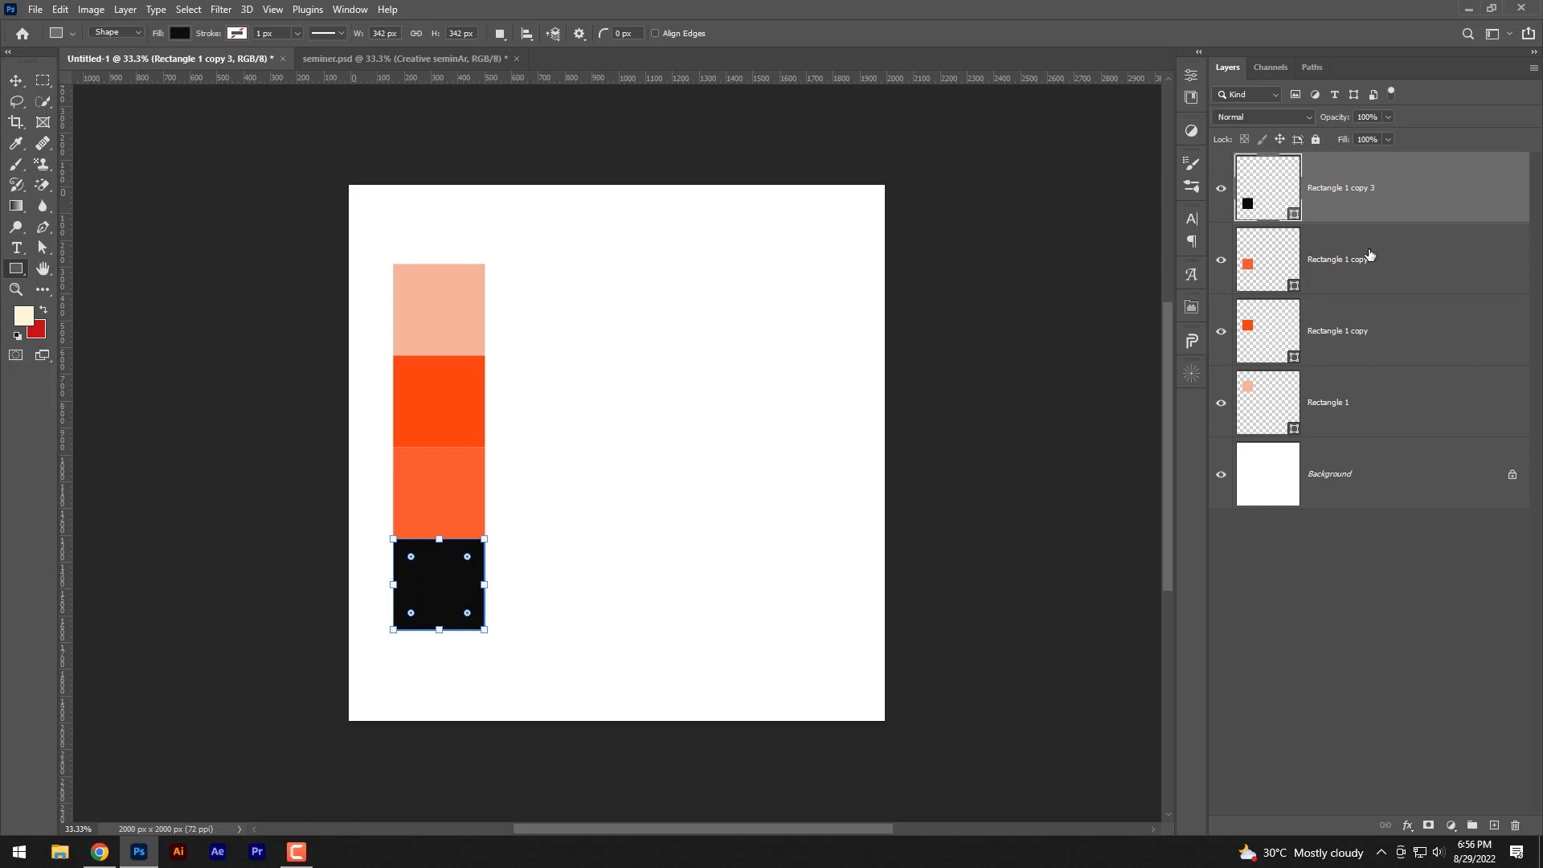
# - Switch to Behance in Chrome and search for "resturent banner" projects
pyautogui.click(99, 852)
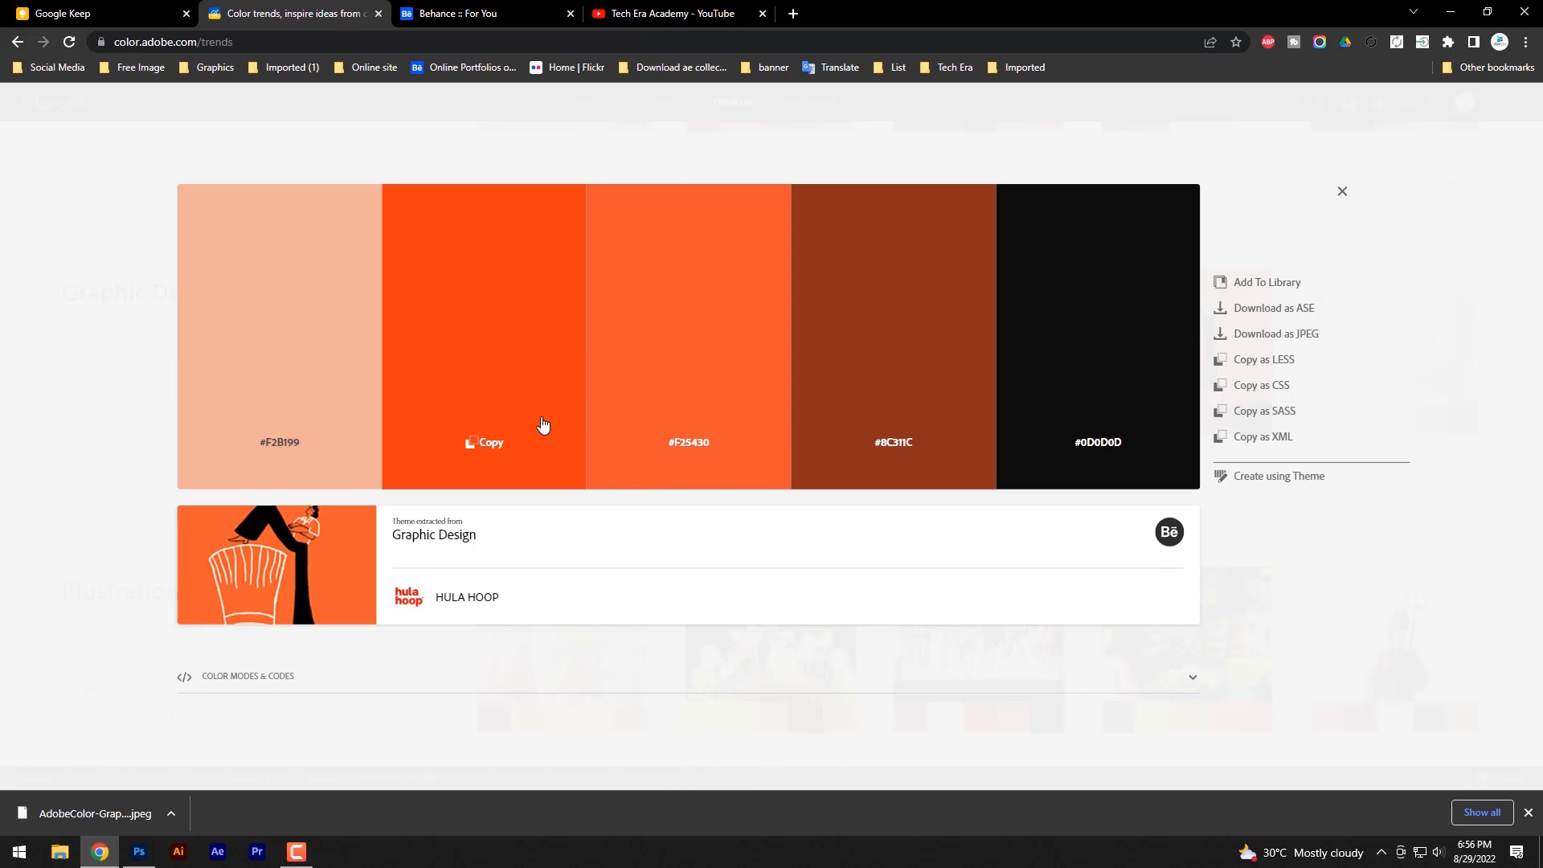
pyautogui.click(457, 24)
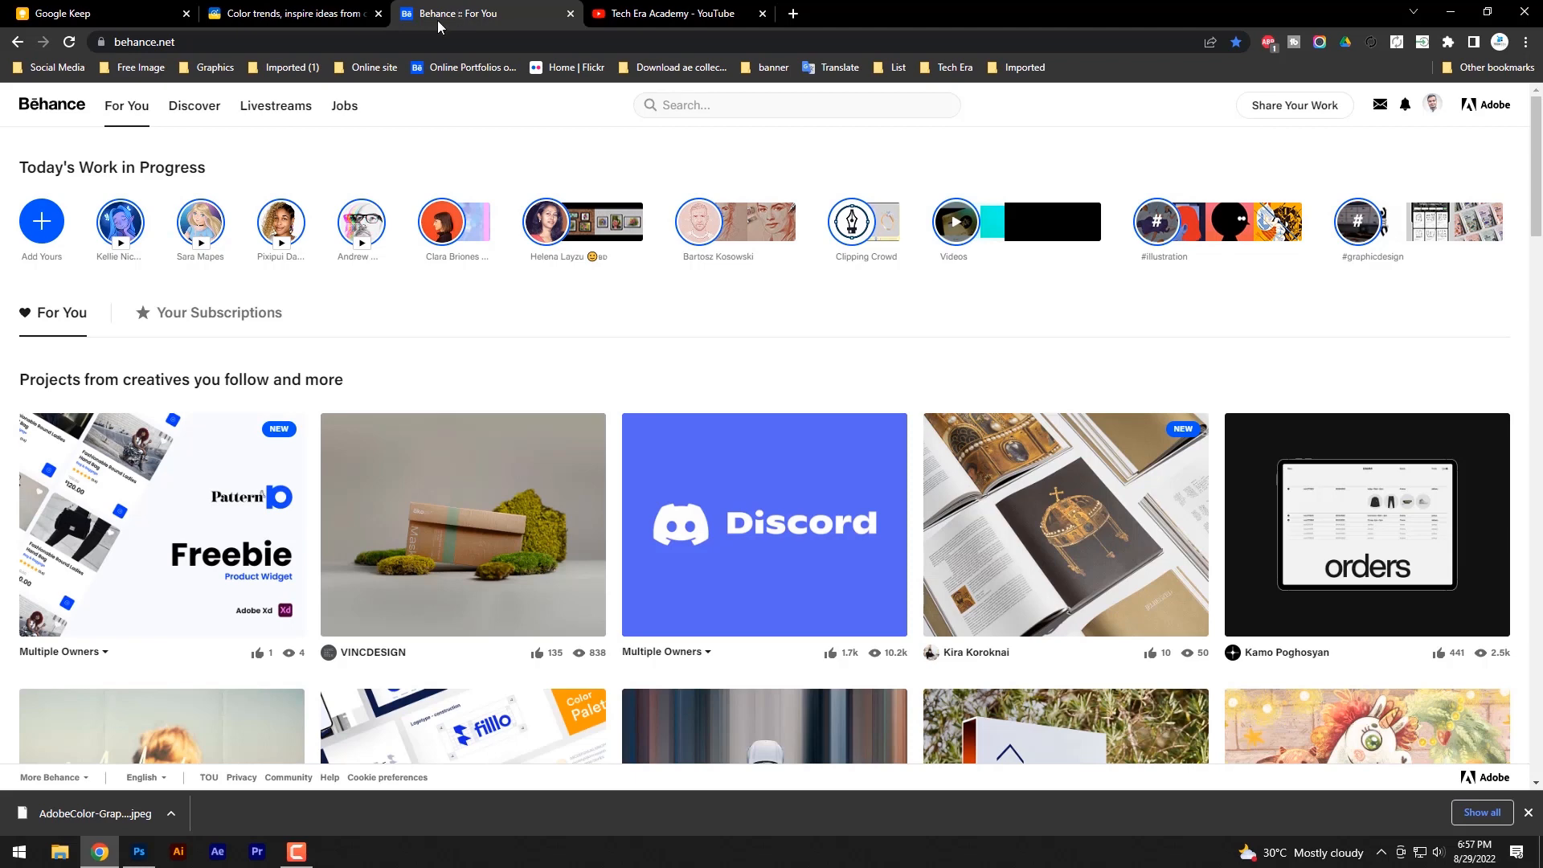
pyautogui.click(695, 112)
pyautogui.write('resturent')
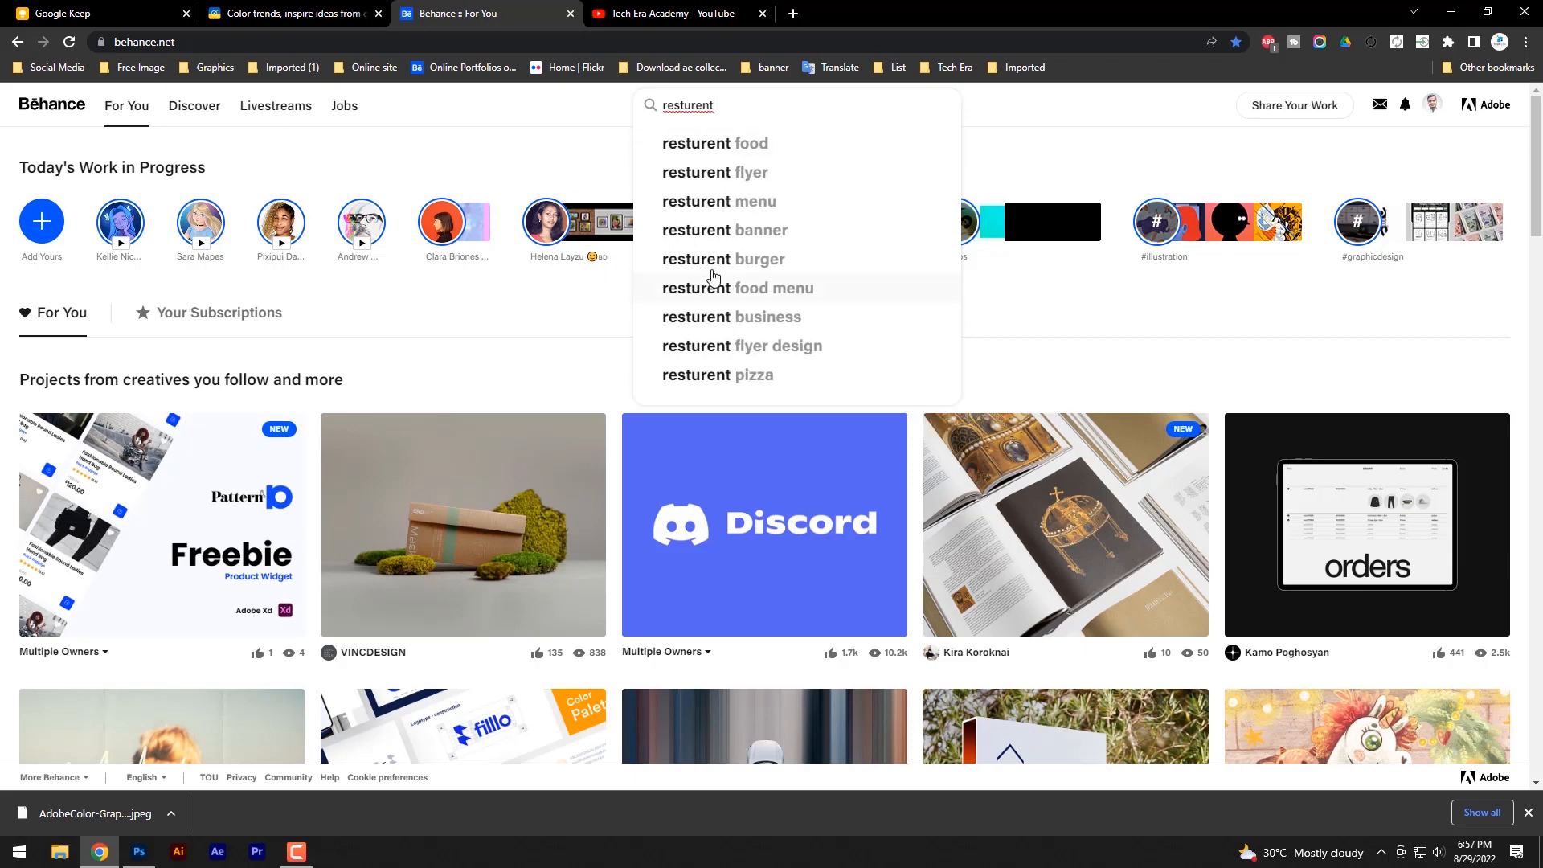
pyautogui.click(754, 233)
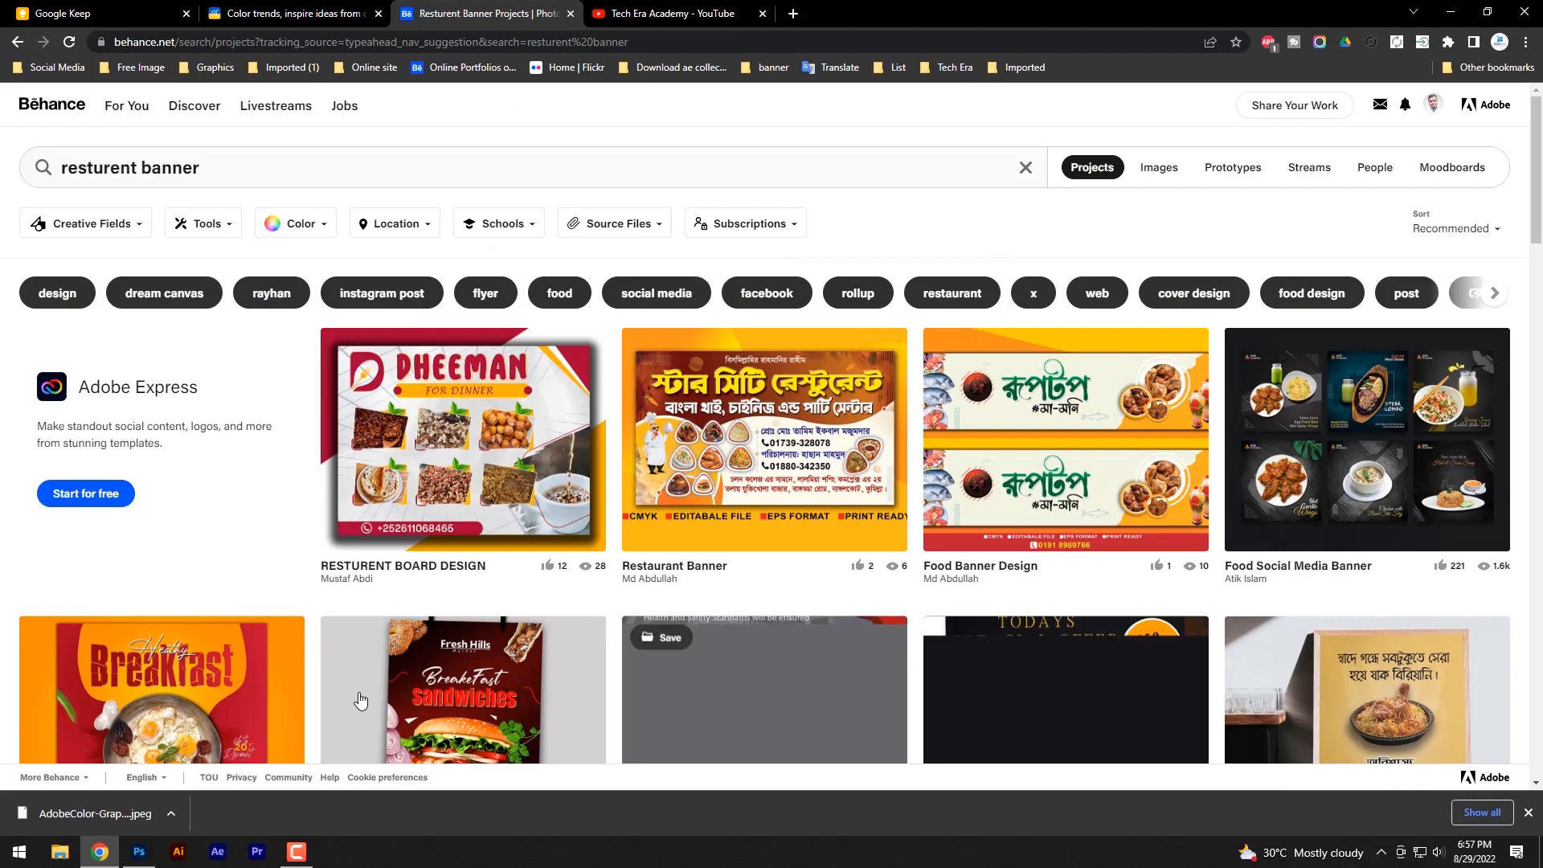
# - Browse the banner results and open the project "RESTURENT BOARD DESIGN"
pyautogui.scroll(-7, 628, 577)
pyautogui.scroll(7, 627, 577)
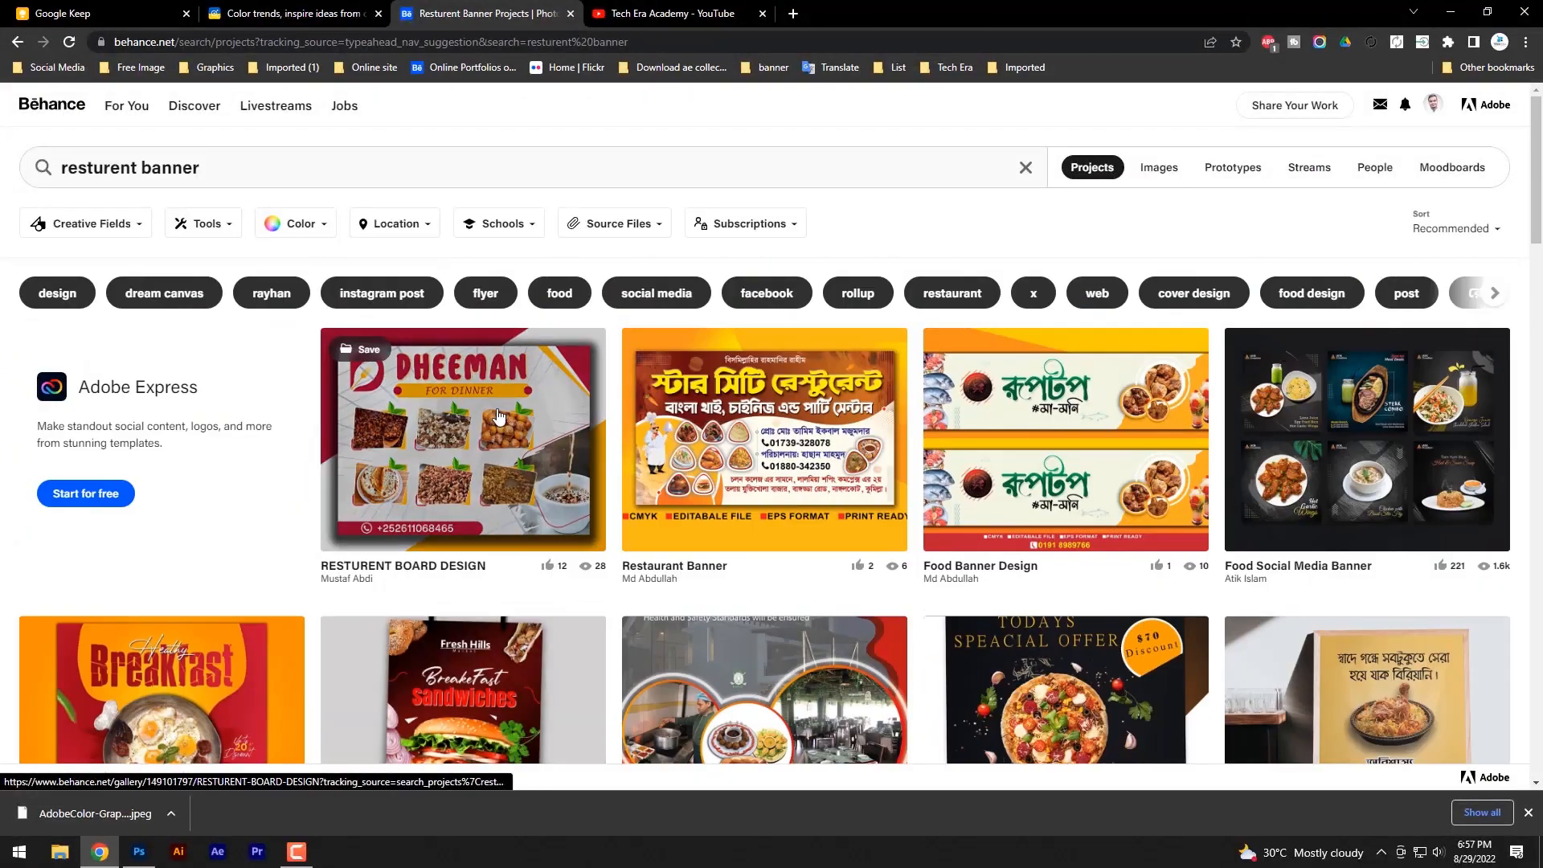
pyautogui.click(498, 416)
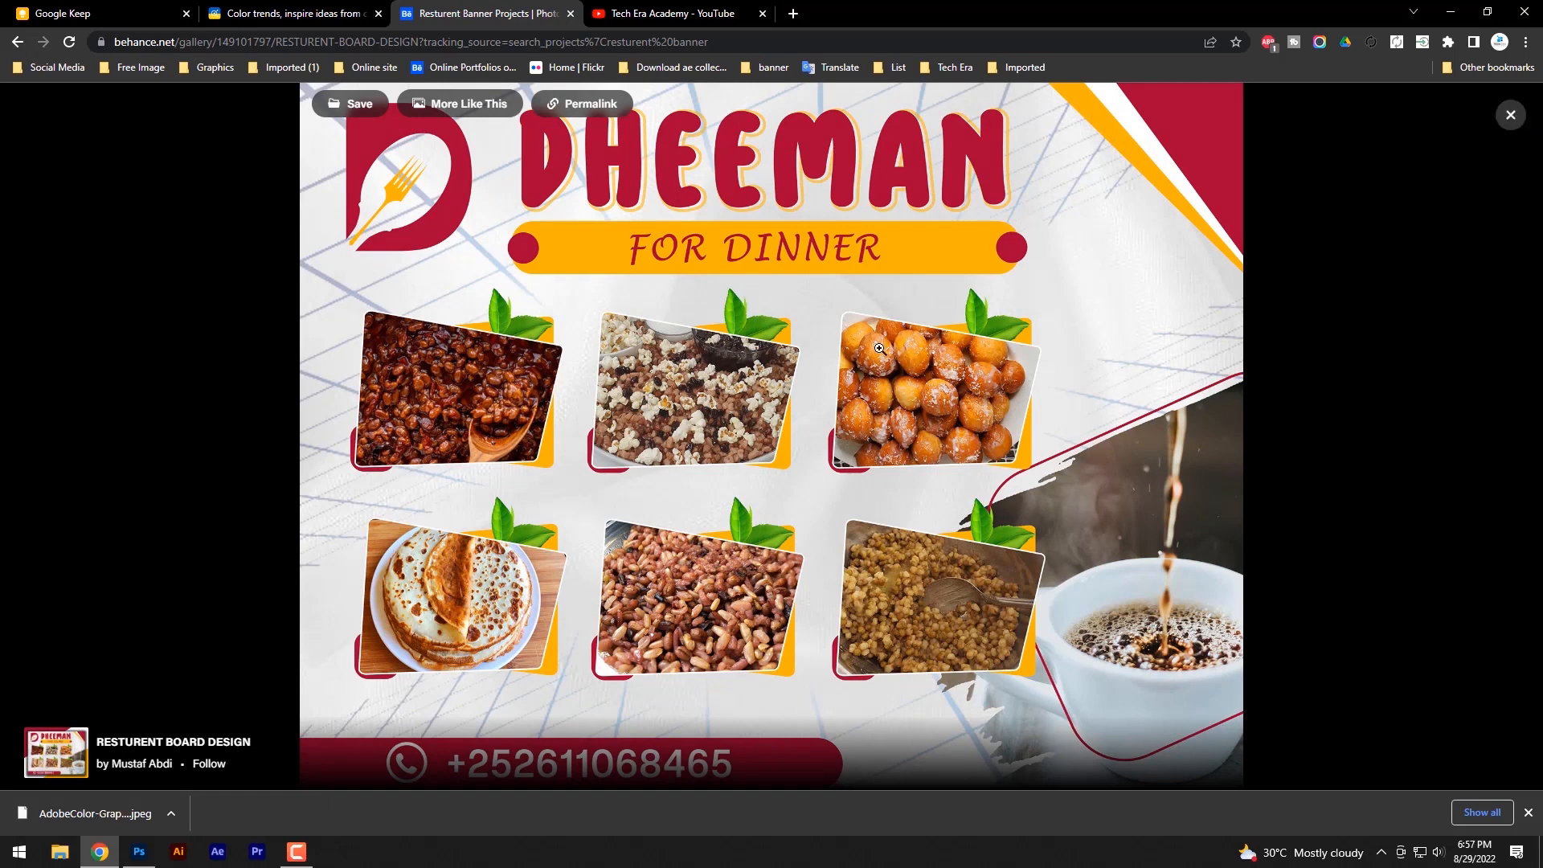
# - Capture a selected area of about 1141 x 750 px over the restaurant banner with the Awesome Screenshot extension
pyautogui.rightClick(879, 350)
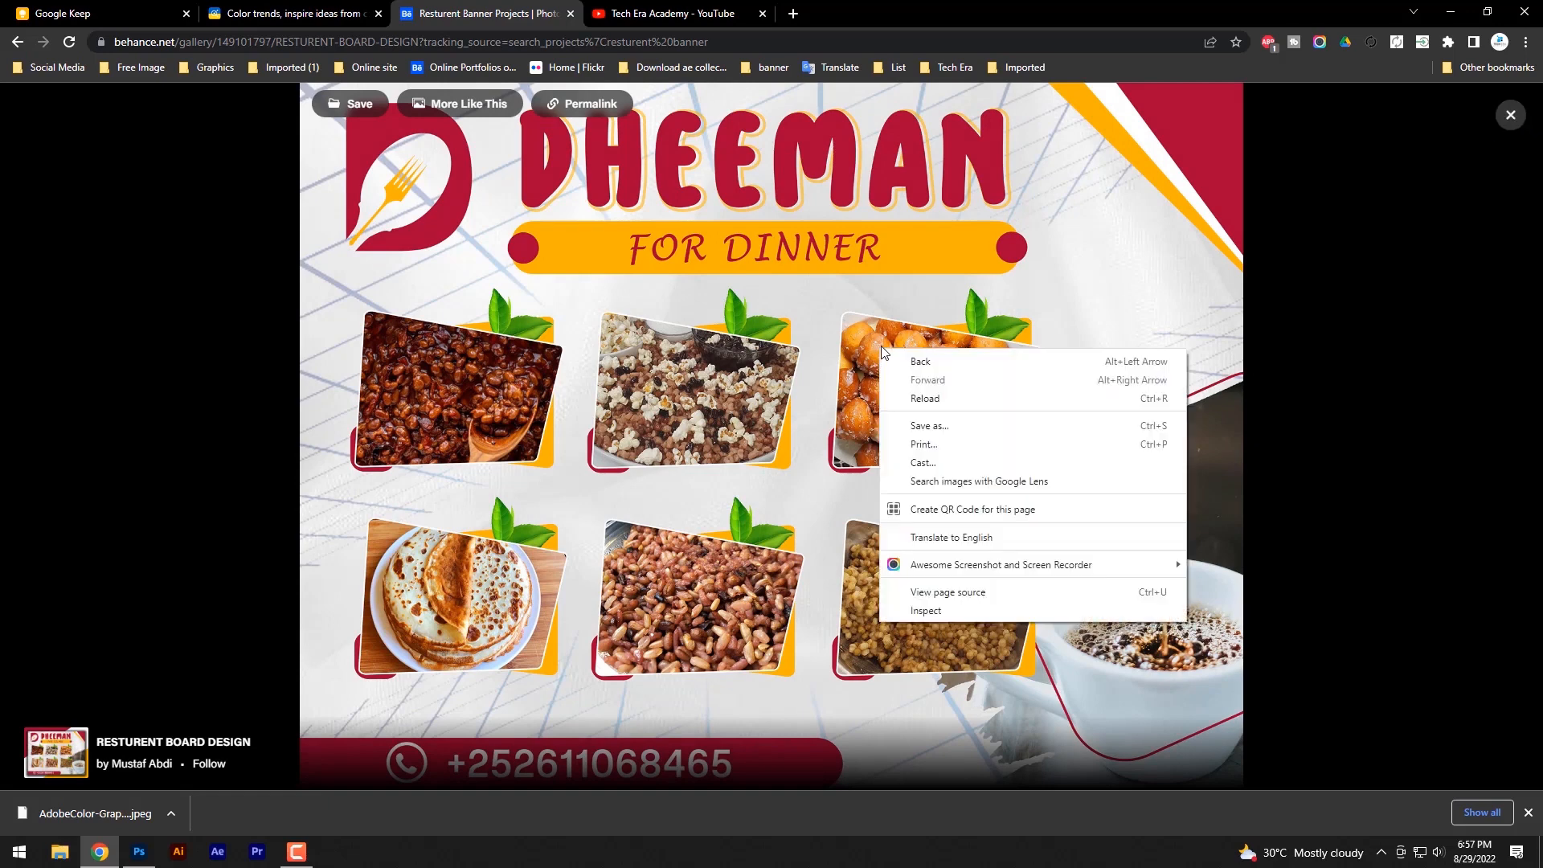
pyautogui.click(1318, 42)
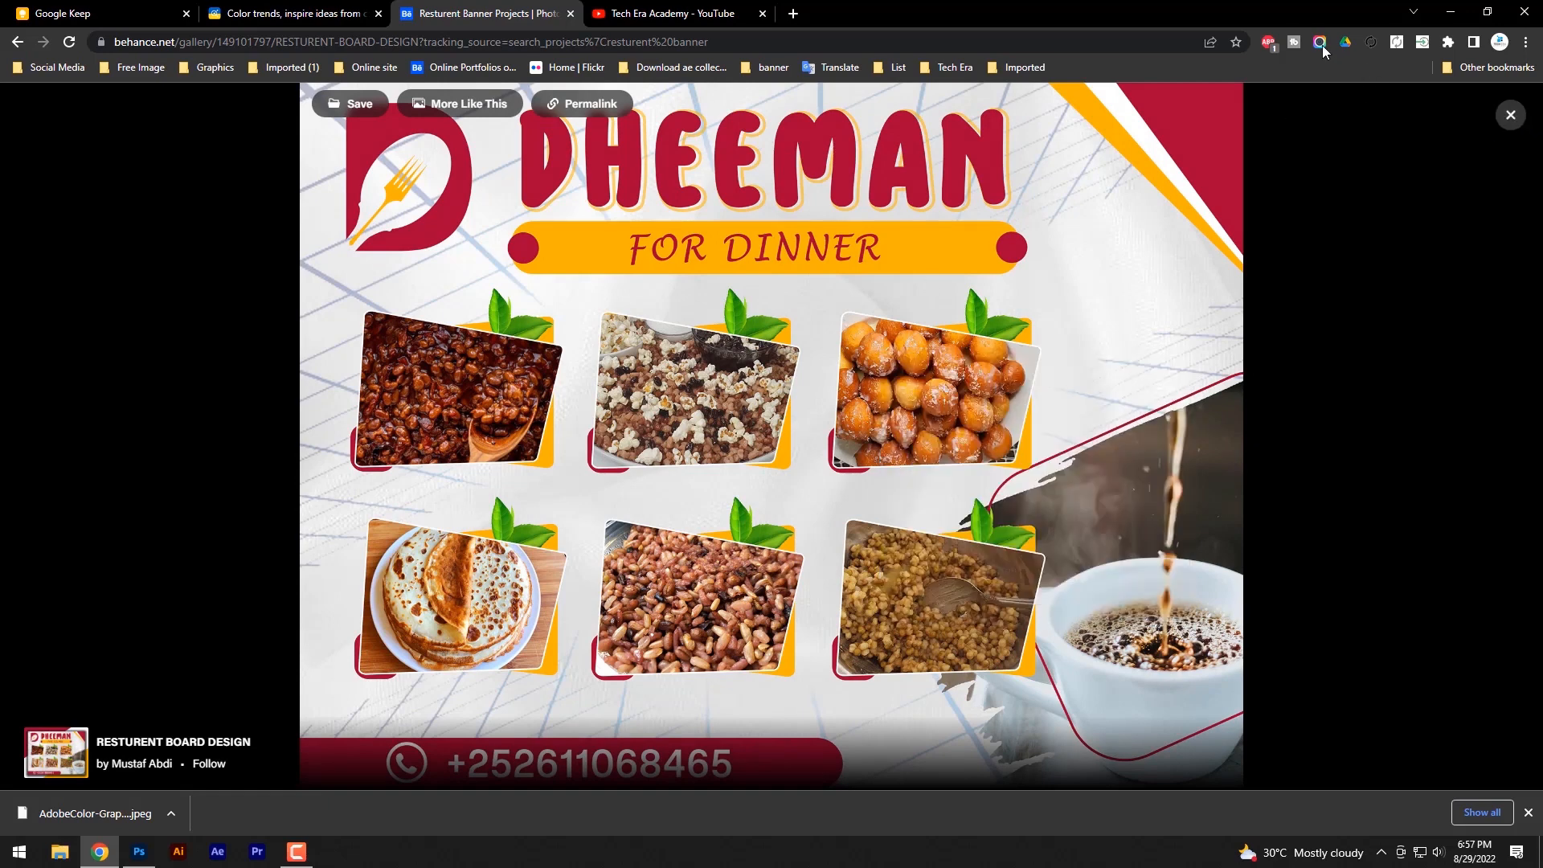
pyautogui.click(1318, 42)
pyautogui.click(1294, 135)
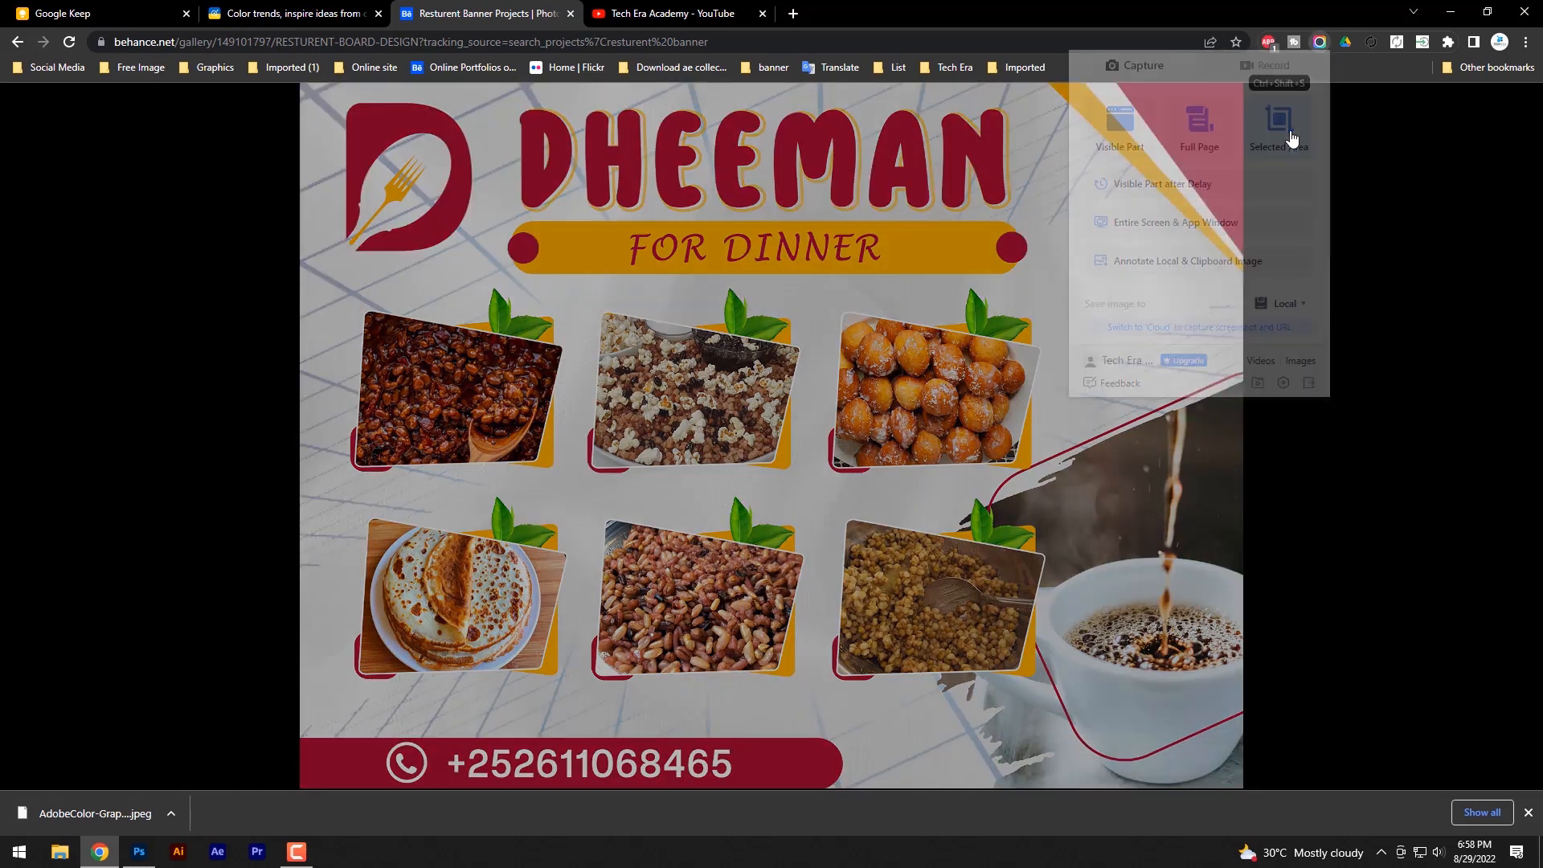
pyautogui.moveTo(309, 150); pyautogui.dragTo(1223, 754)
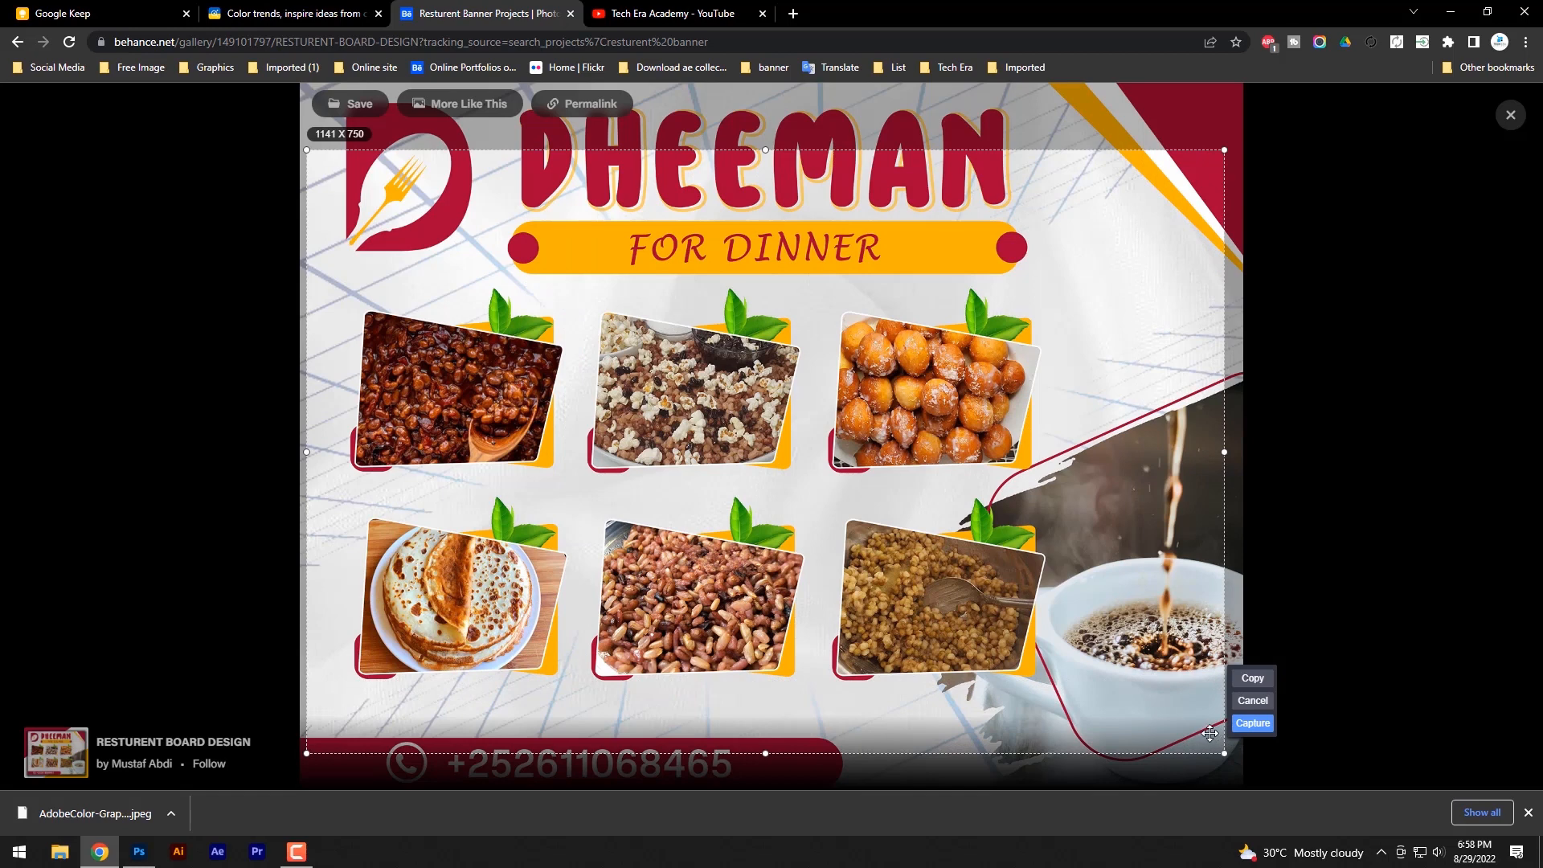
pyautogui.click(1262, 724)
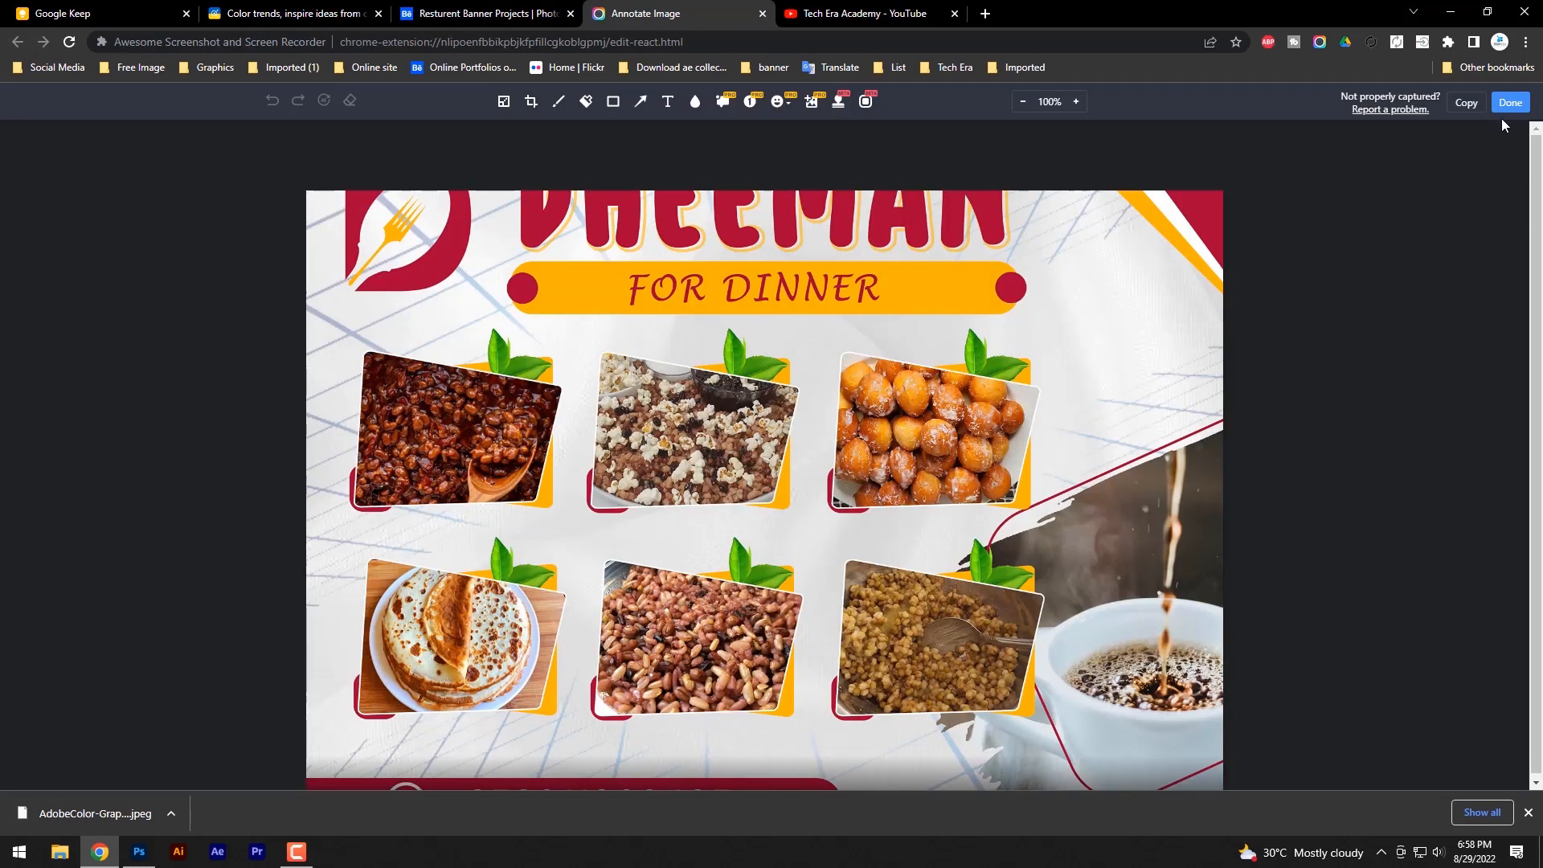
# - Finish annotating the capture and download it to the Desktop as a PNG image
pyautogui.click(1508, 104)
pyautogui.click(1158, 179)
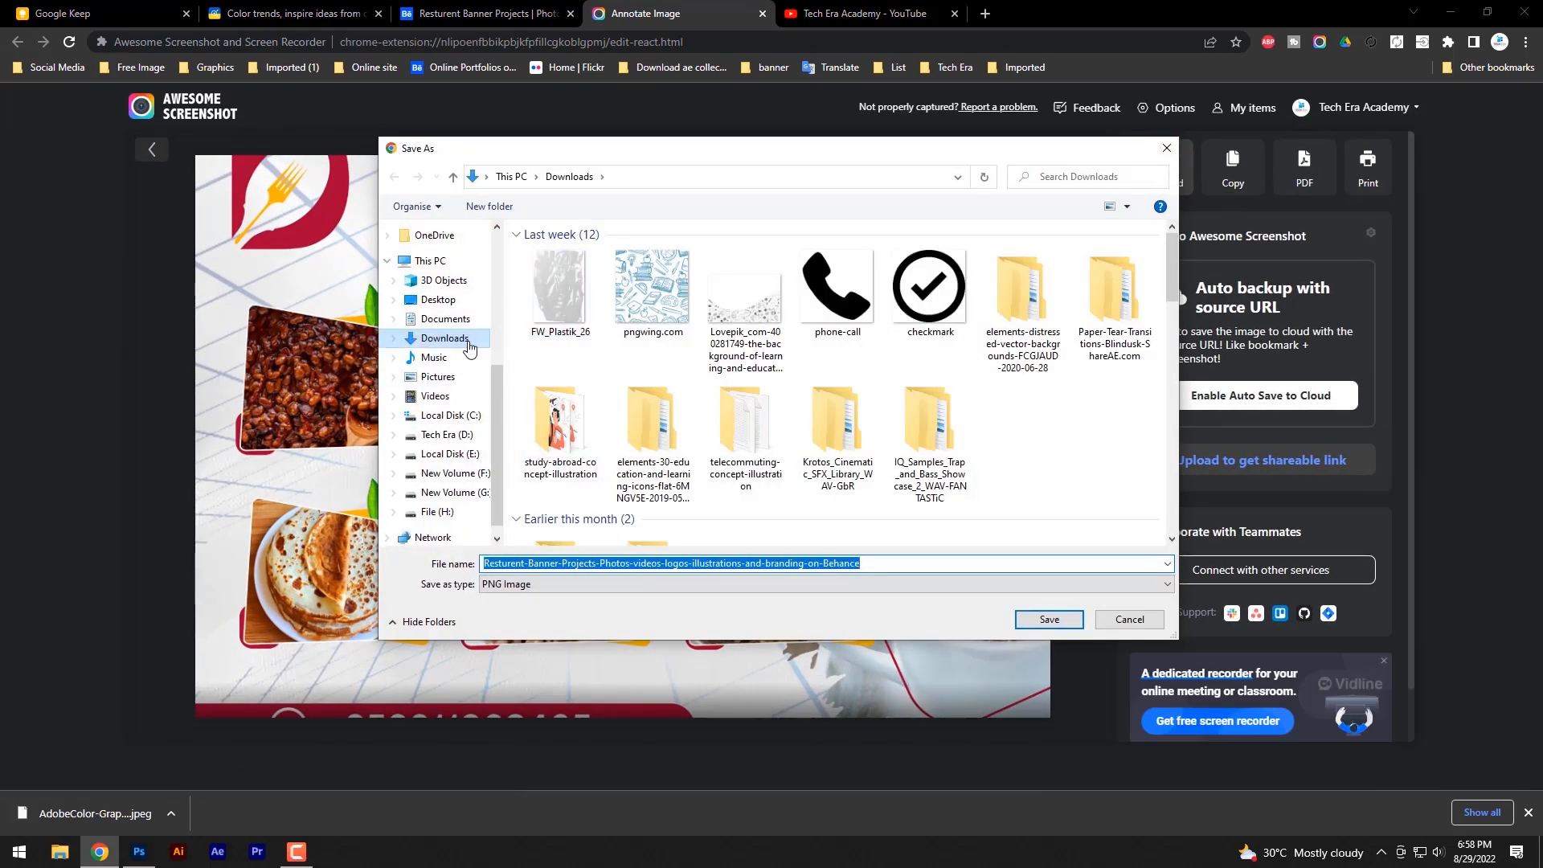
pyautogui.scroll(5, 450, 378)
pyautogui.click(435, 263)
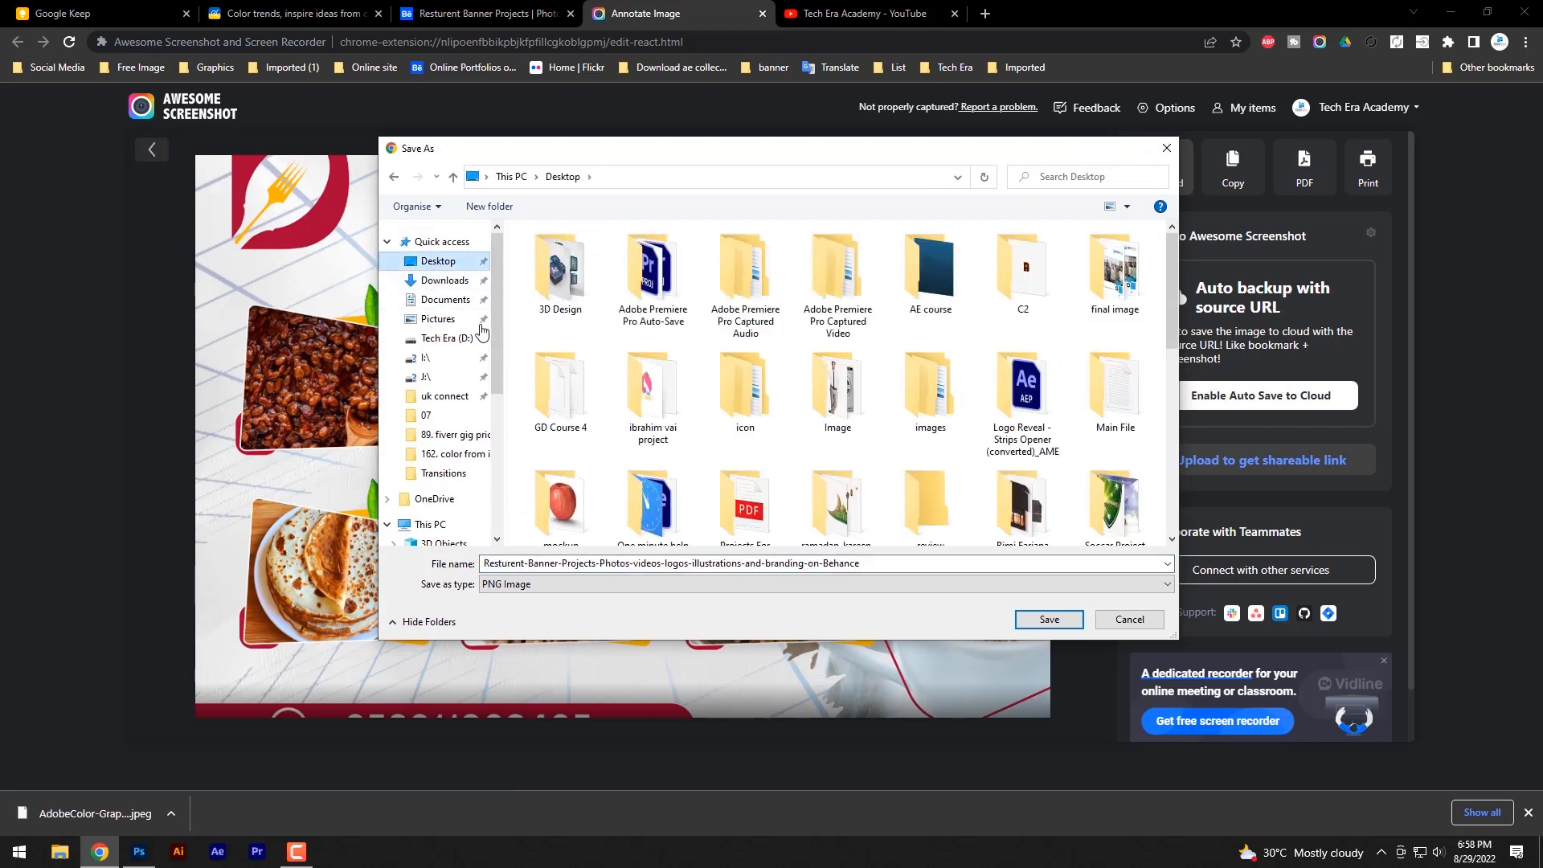
pyautogui.click(1046, 620)
# - Copy the captured banner image and paste it into the Untitled-1 document in Photoshop
pyautogui.click(1254, 170)
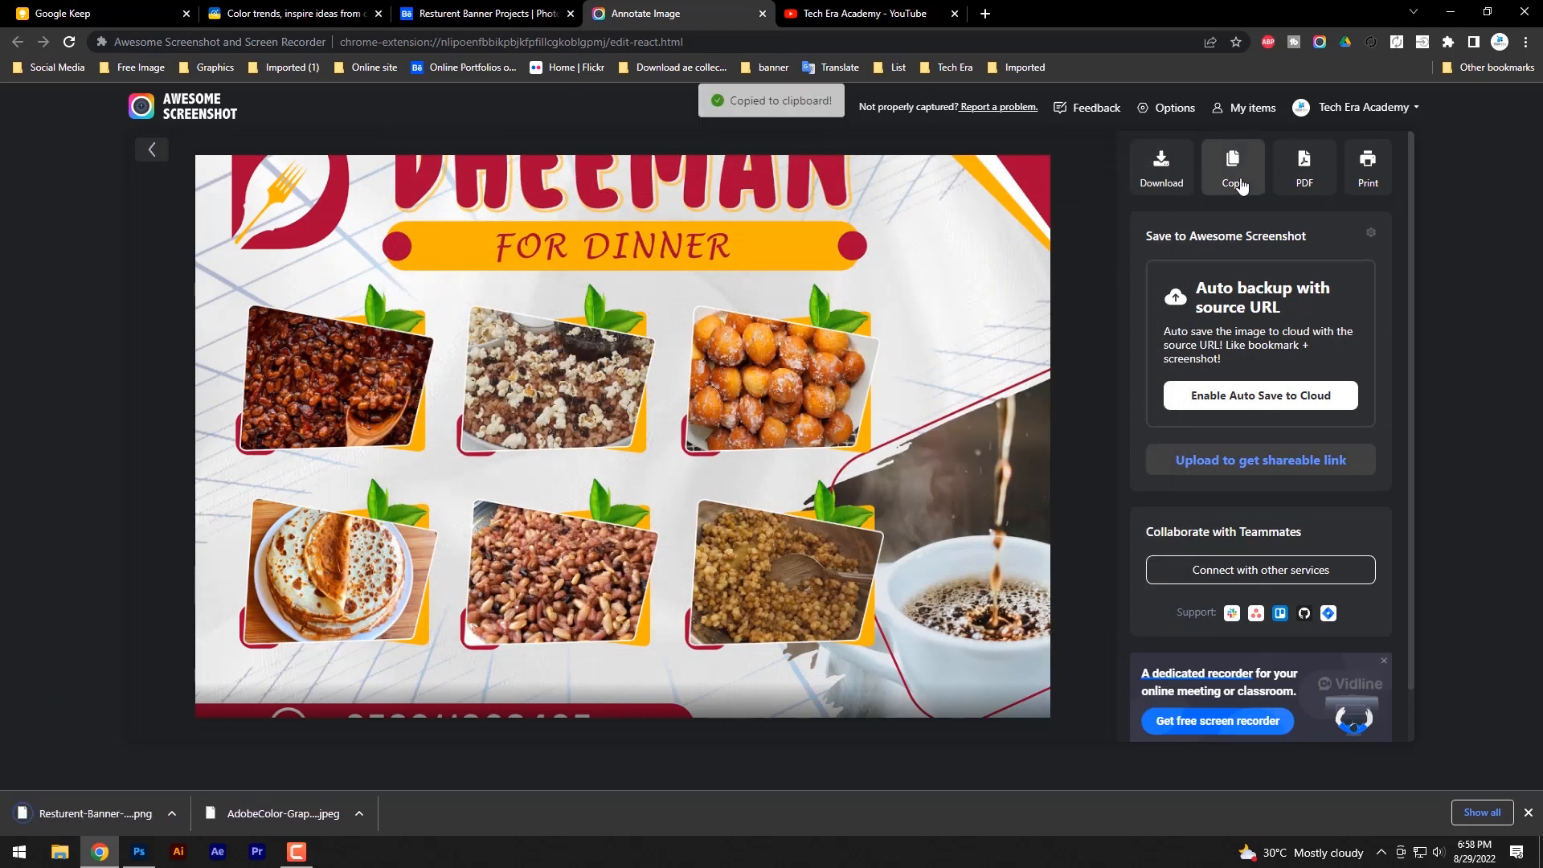
pyautogui.click(141, 853)
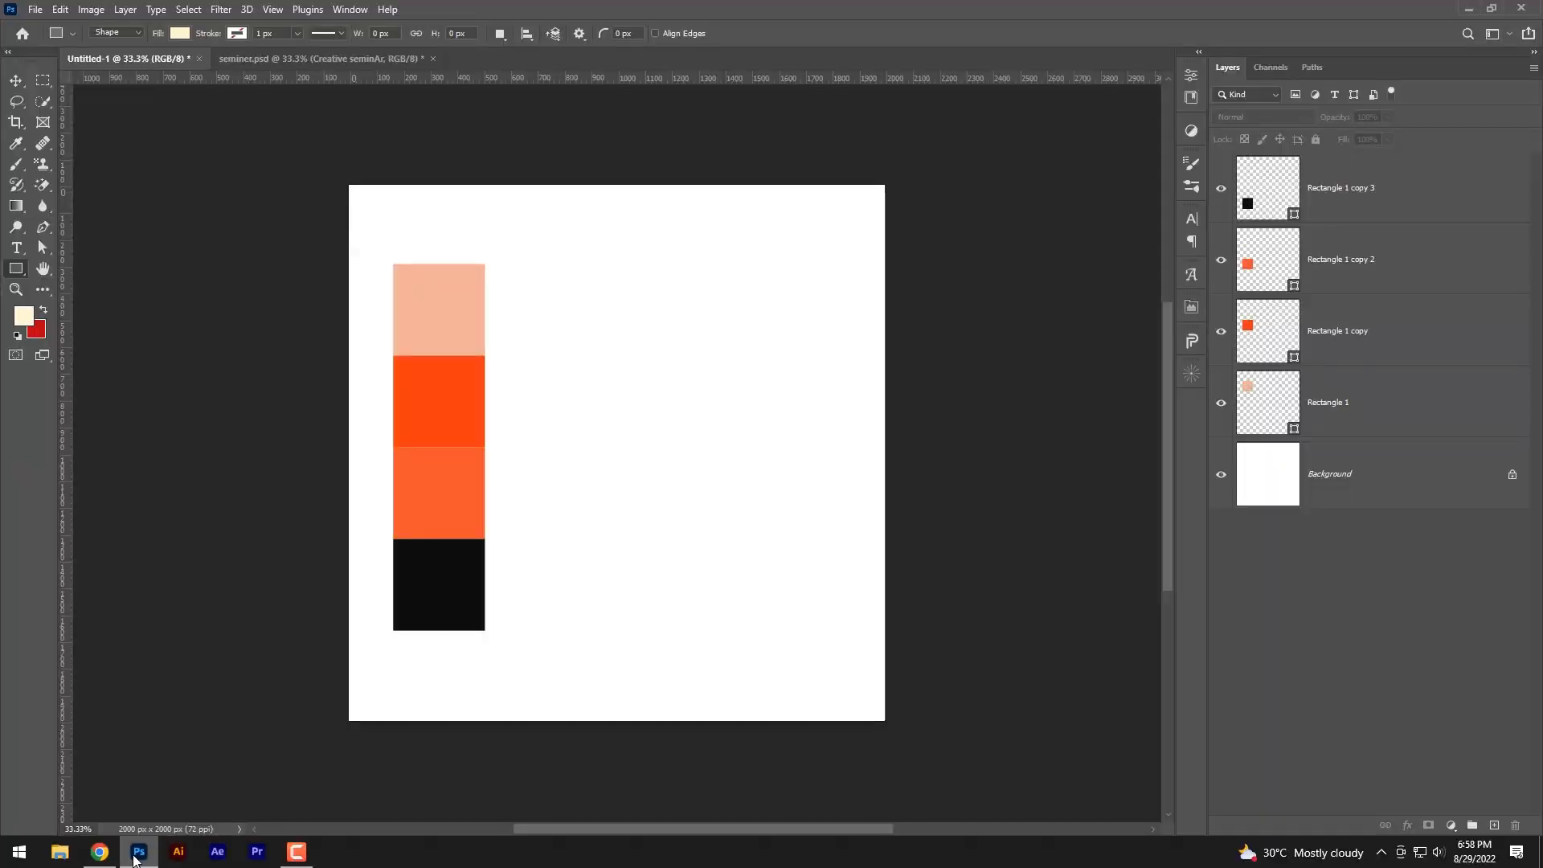
pyautogui.hotkey('ctrl', 'v')
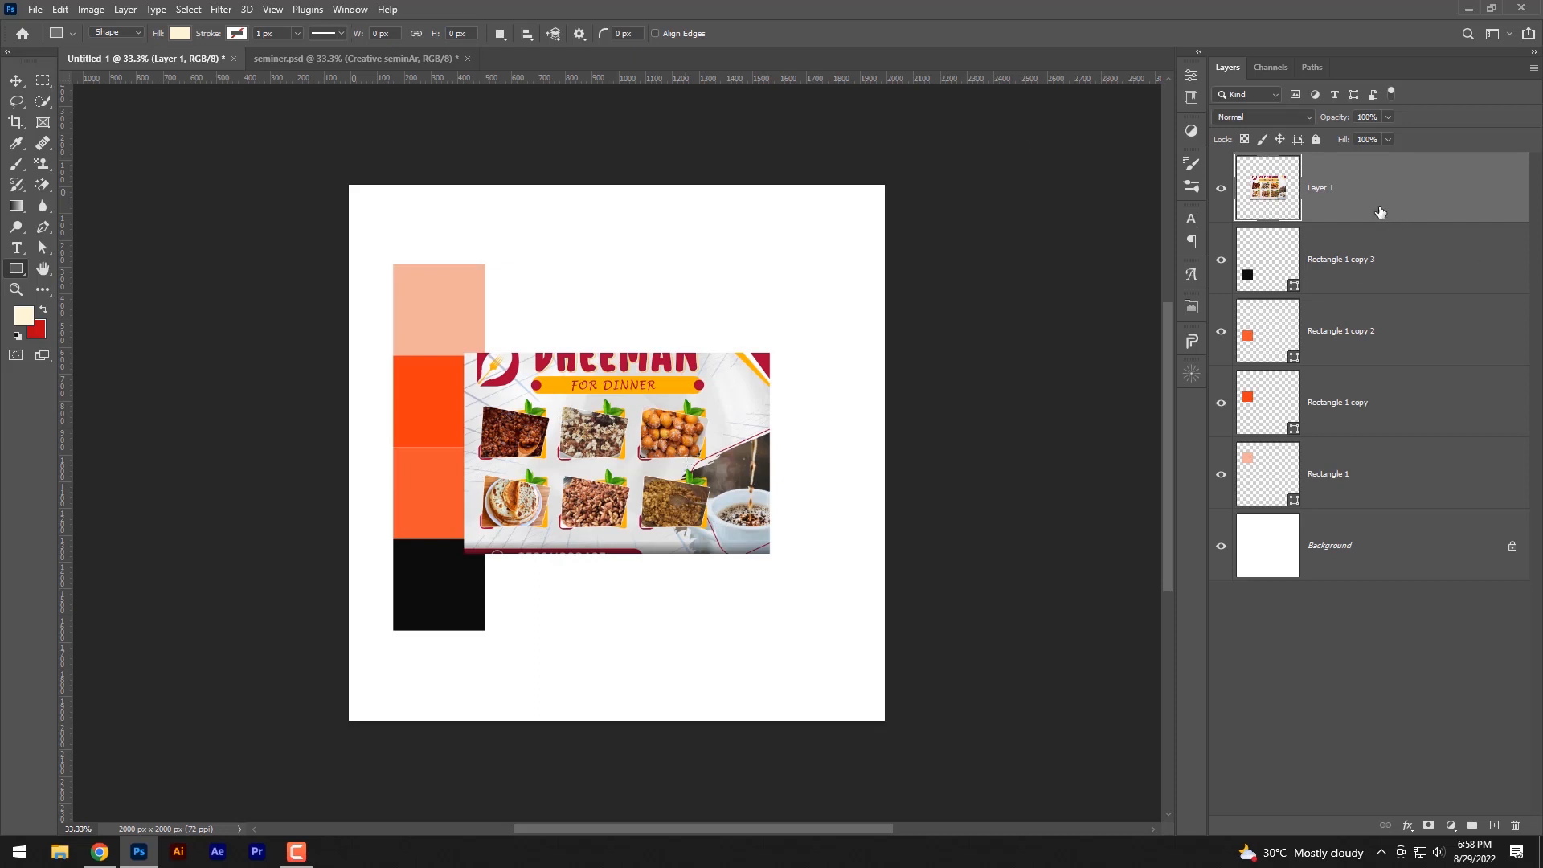
# - Move the pasted banner to the upper-right area of the canvas, clear of the color squares
pyautogui.hotkey('ctrl', 't')
pyautogui.moveTo(566, 453); pyautogui.dragTo(675, 309)
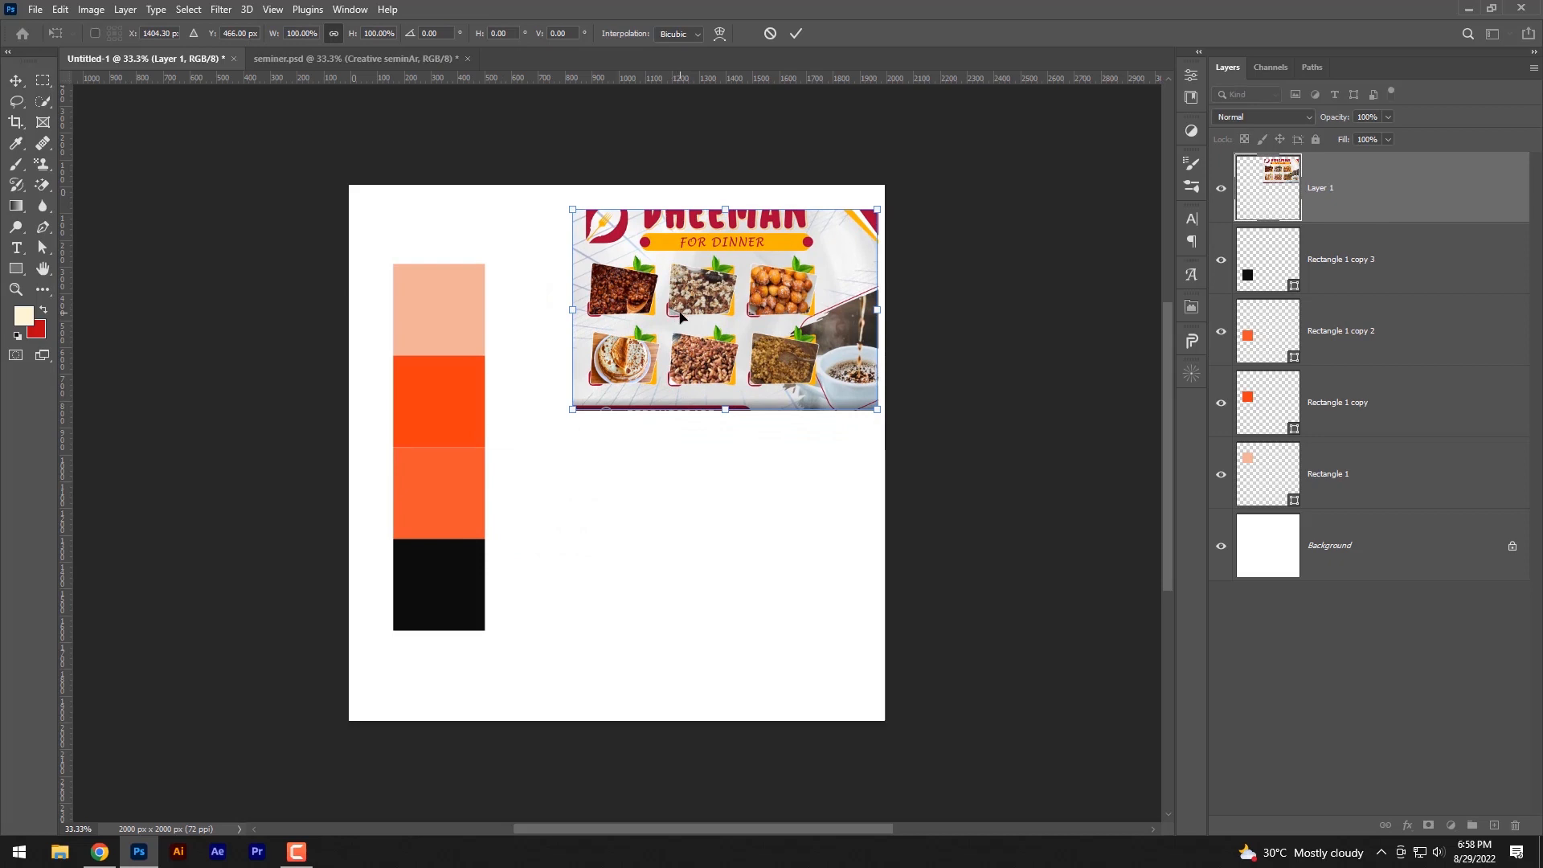
pyautogui.hotkey('ctrl', '+')
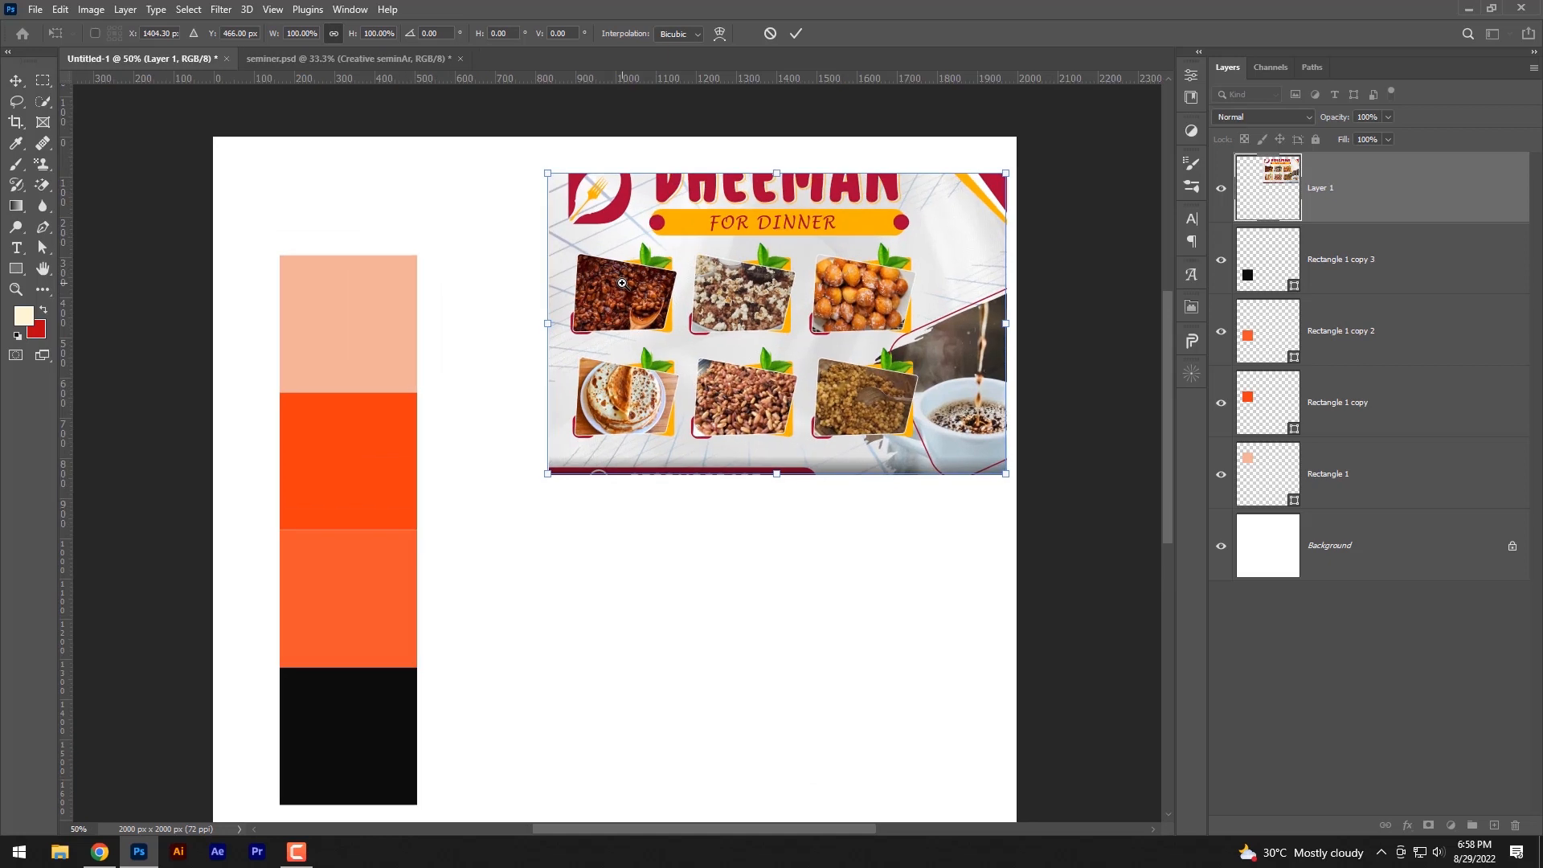
pyautogui.click(796, 33)
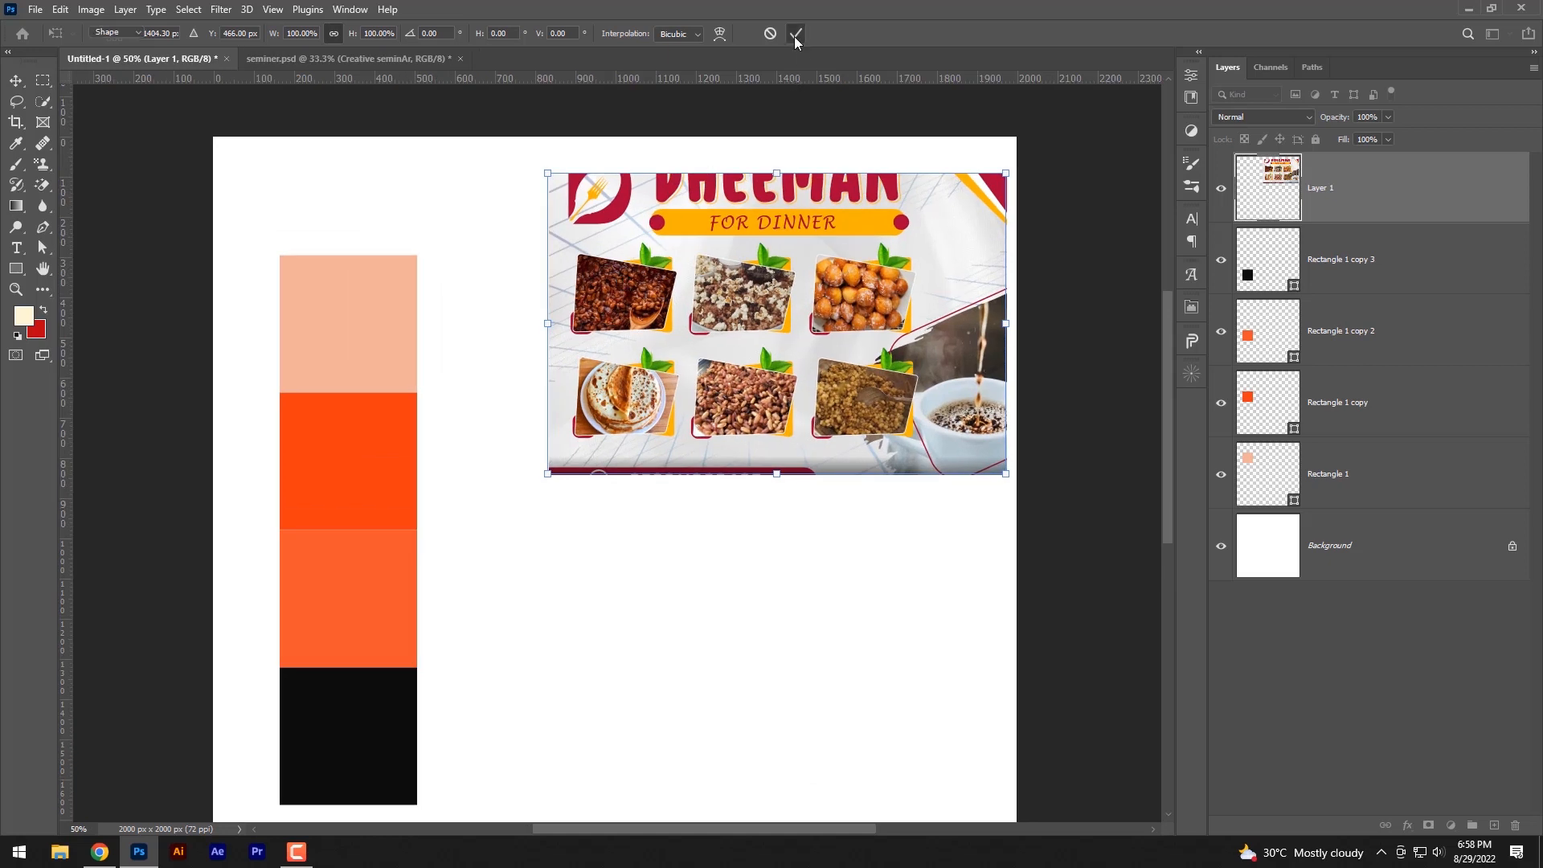
# - Set the first square's fill to the yellow-orange sampled from the banner's "FOR DINNER" bar
pyautogui.click(25, 81)
pyautogui.click(385, 359)
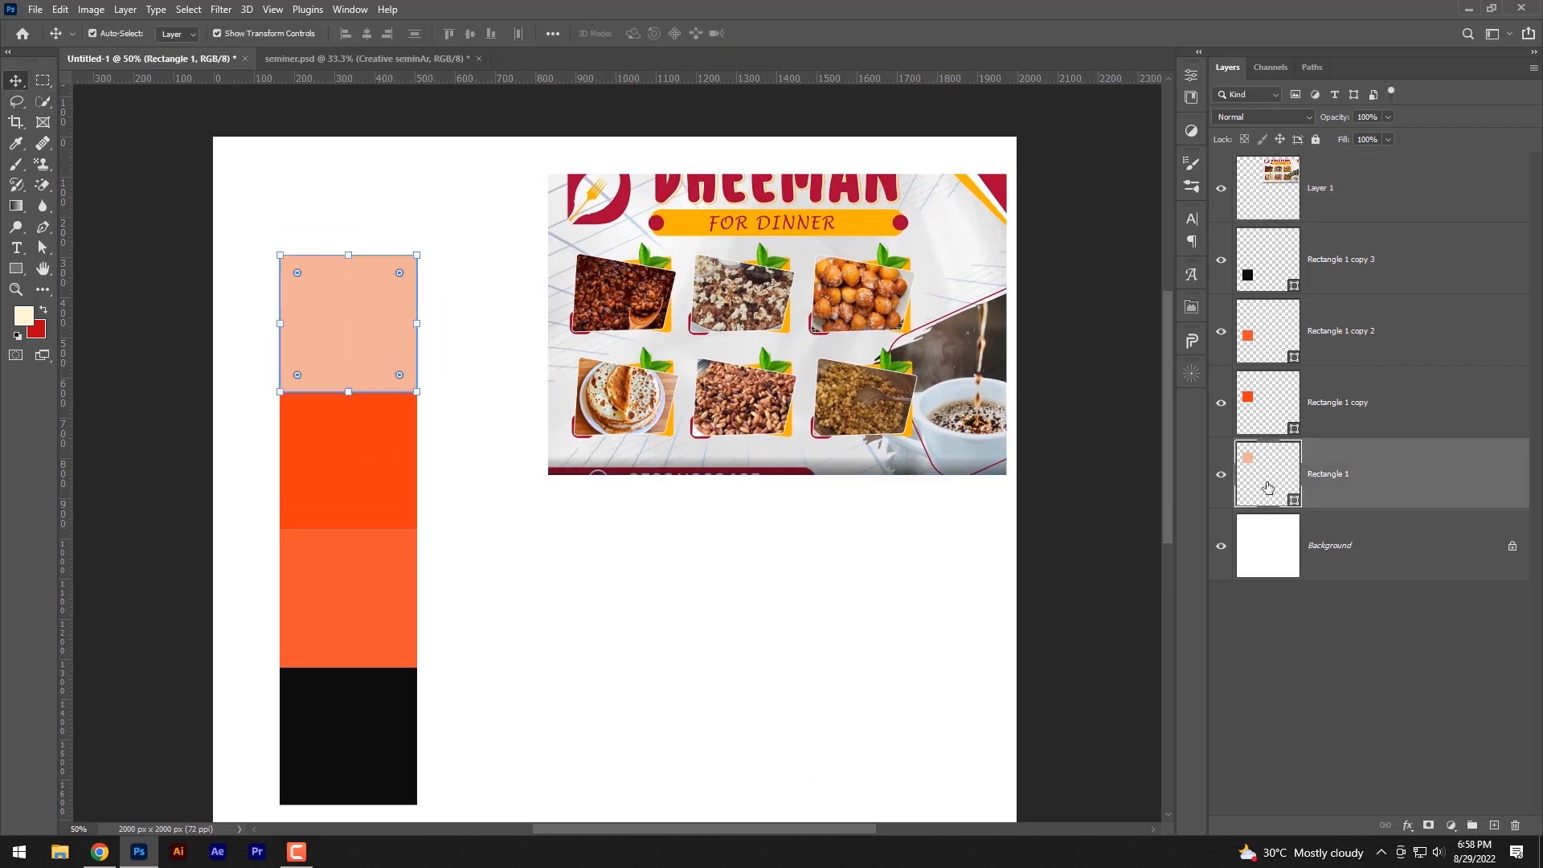
pyautogui.doubleClick(1264, 484)
pyautogui.click(694, 229)
pyautogui.click(1386, 539)
# - Set the second square's fill to the crimson sampled from the banner's title lettering
pyautogui.doubleClick(1267, 402)
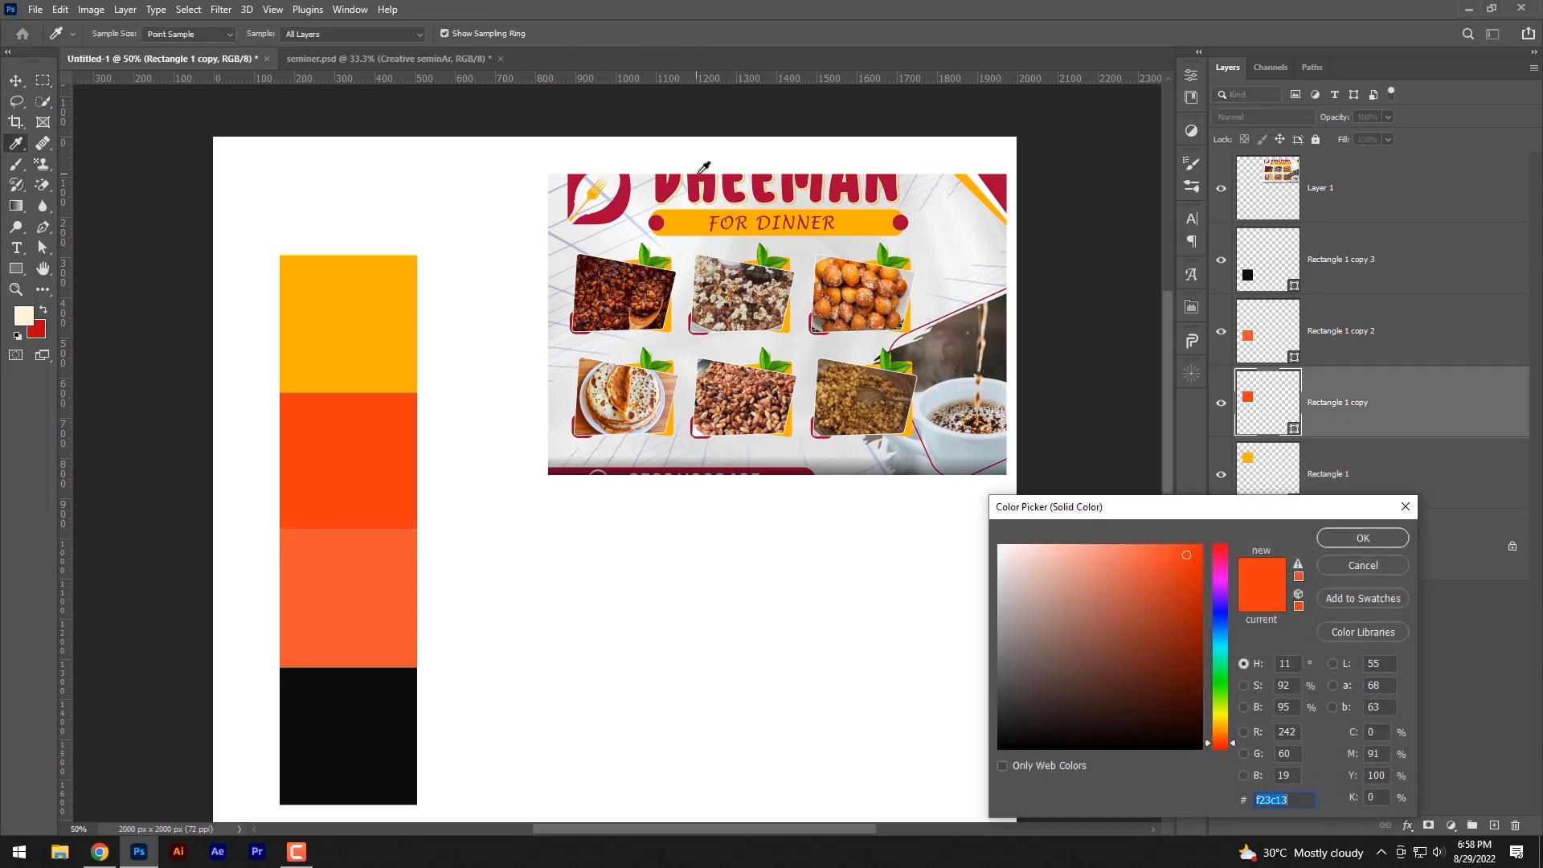
pyautogui.click(699, 188)
pyautogui.click(1363, 537)
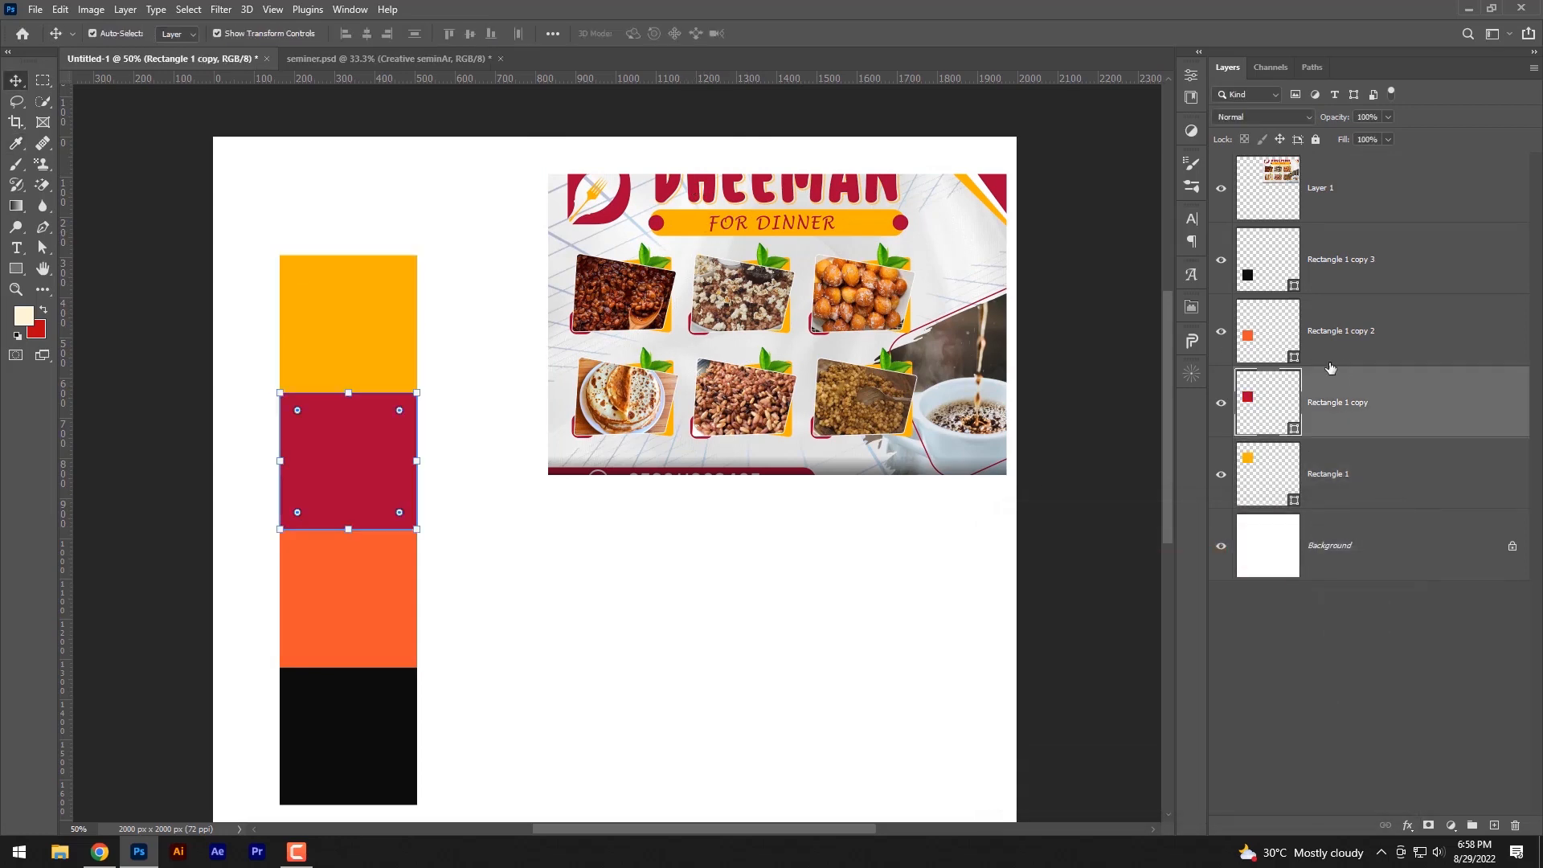
# - Try several banner colors for the third square and set its fill to dark maroon #62021F from the banner's lower strip
pyautogui.click(1270, 345)
pyautogui.doubleClick(1270, 346)
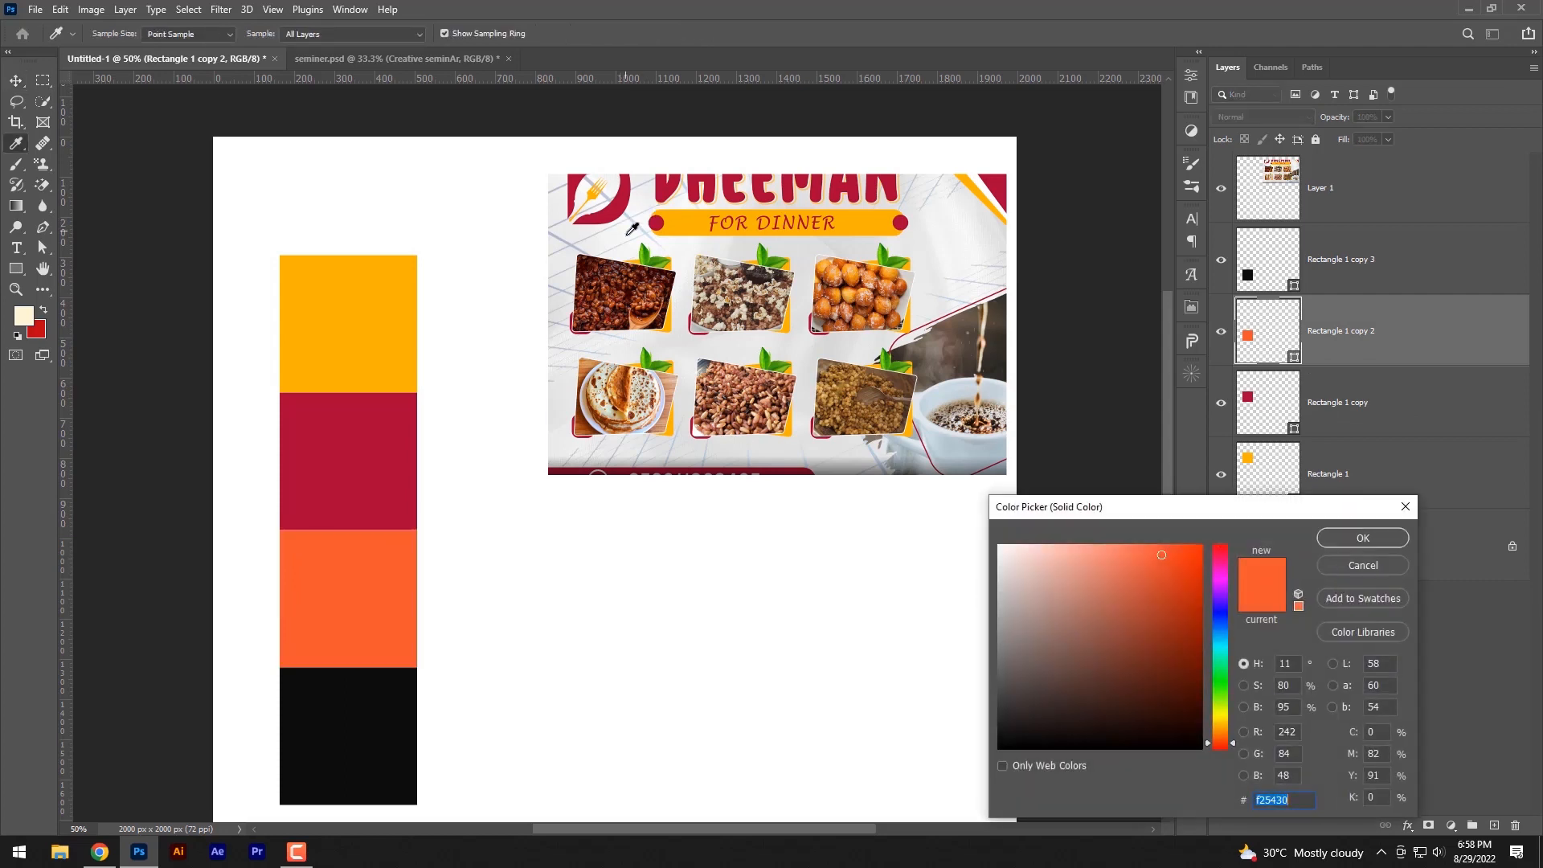
pyautogui.click(792, 431)
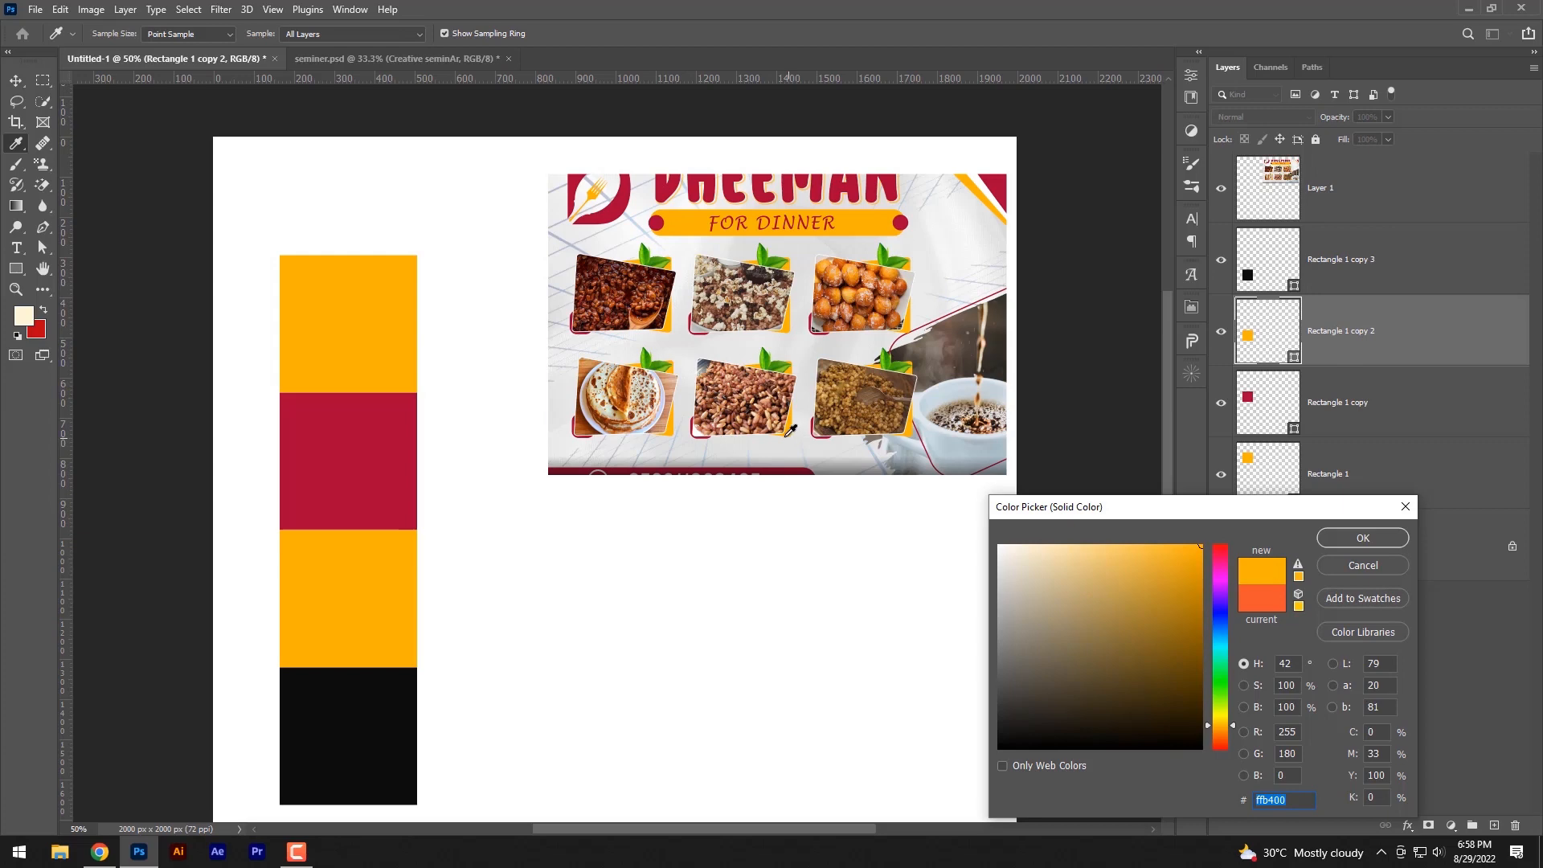
pyautogui.click(933, 353)
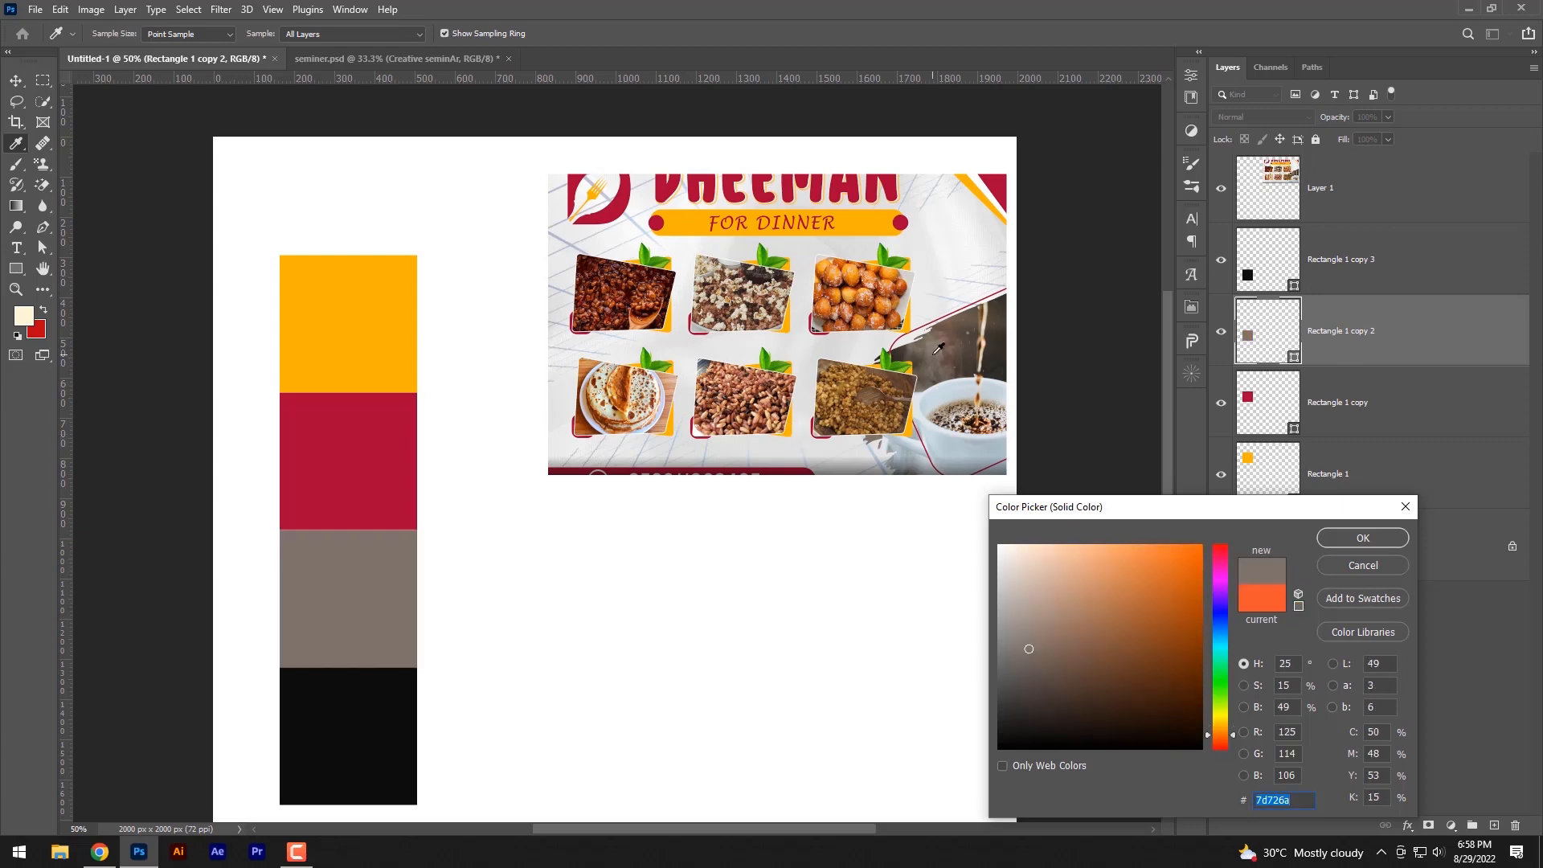
pyautogui.click(952, 287)
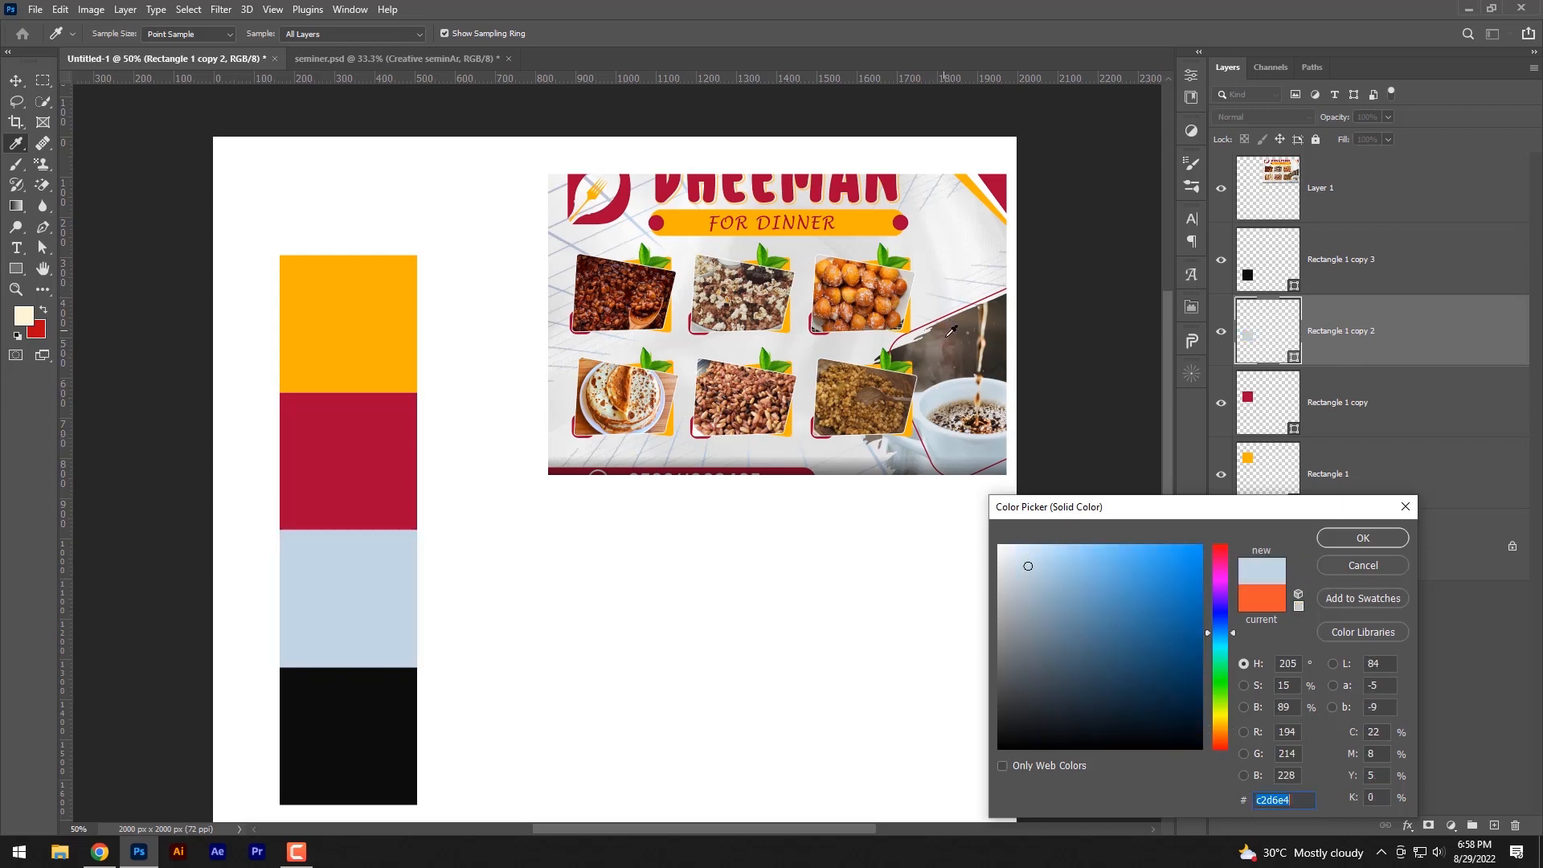
pyautogui.click(955, 337)
pyautogui.click(795, 464)
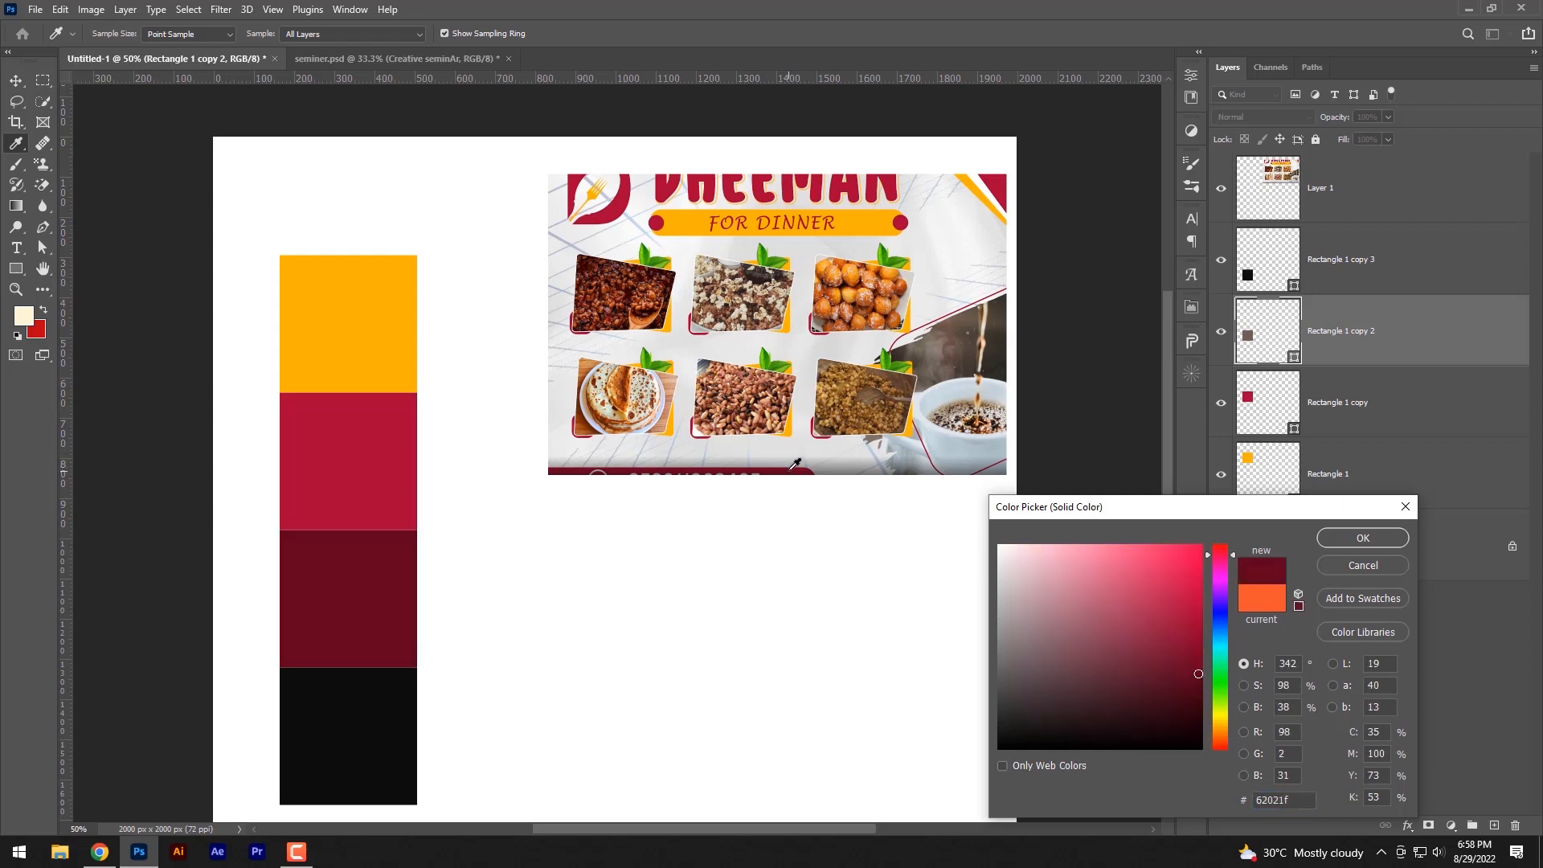
pyautogui.click(1349, 543)
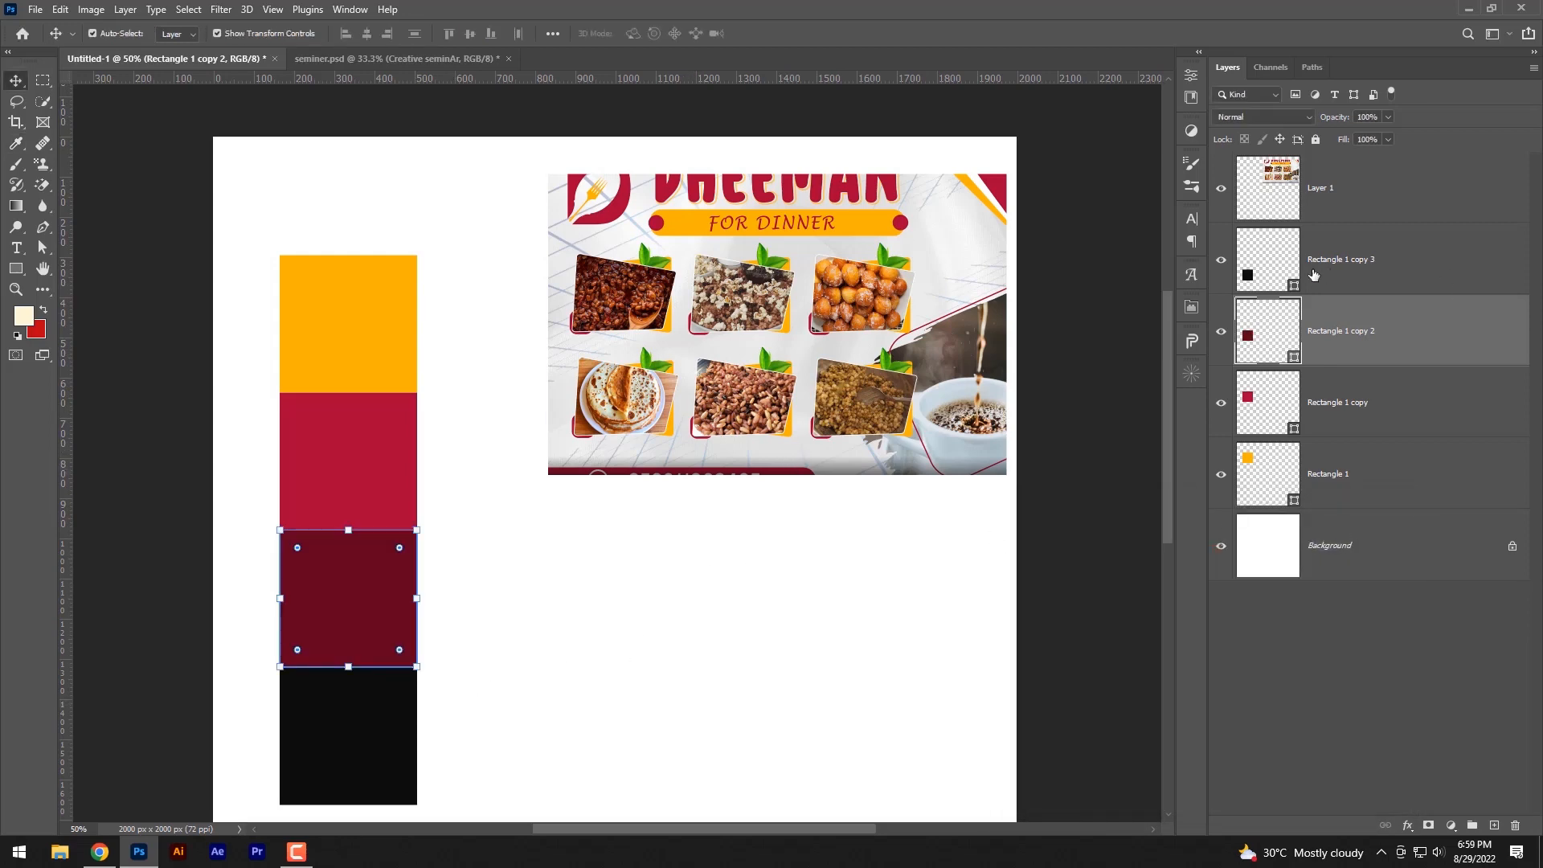
# - Set the fourth square's fill to light gray #ECECEC sampled from the banner background
pyautogui.click(1313, 276)
pyautogui.doubleClick(1271, 277)
pyautogui.click(712, 241)
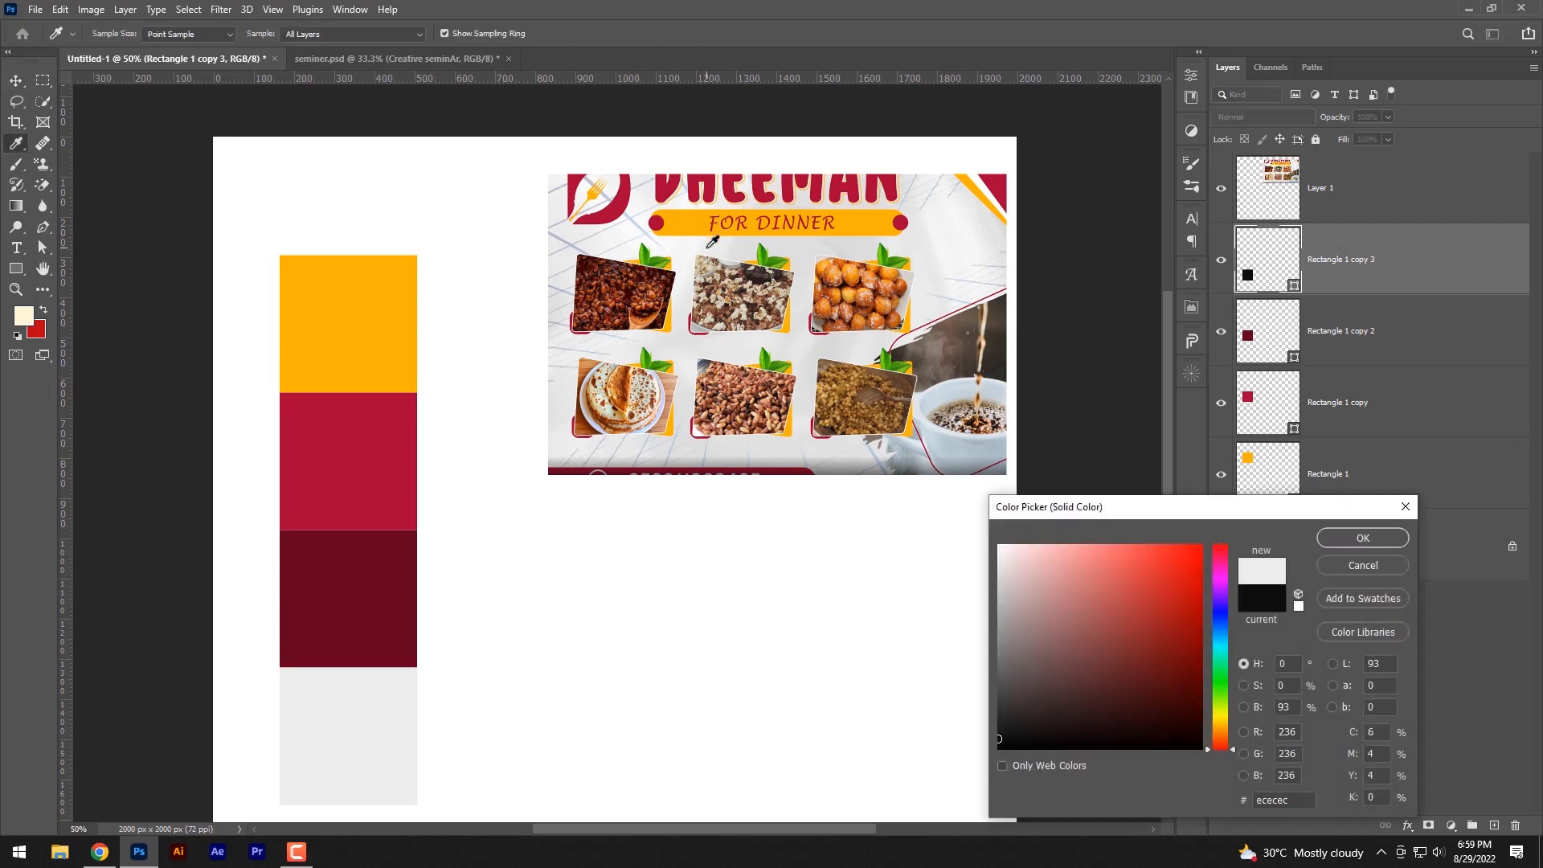
pyautogui.click(1366, 538)
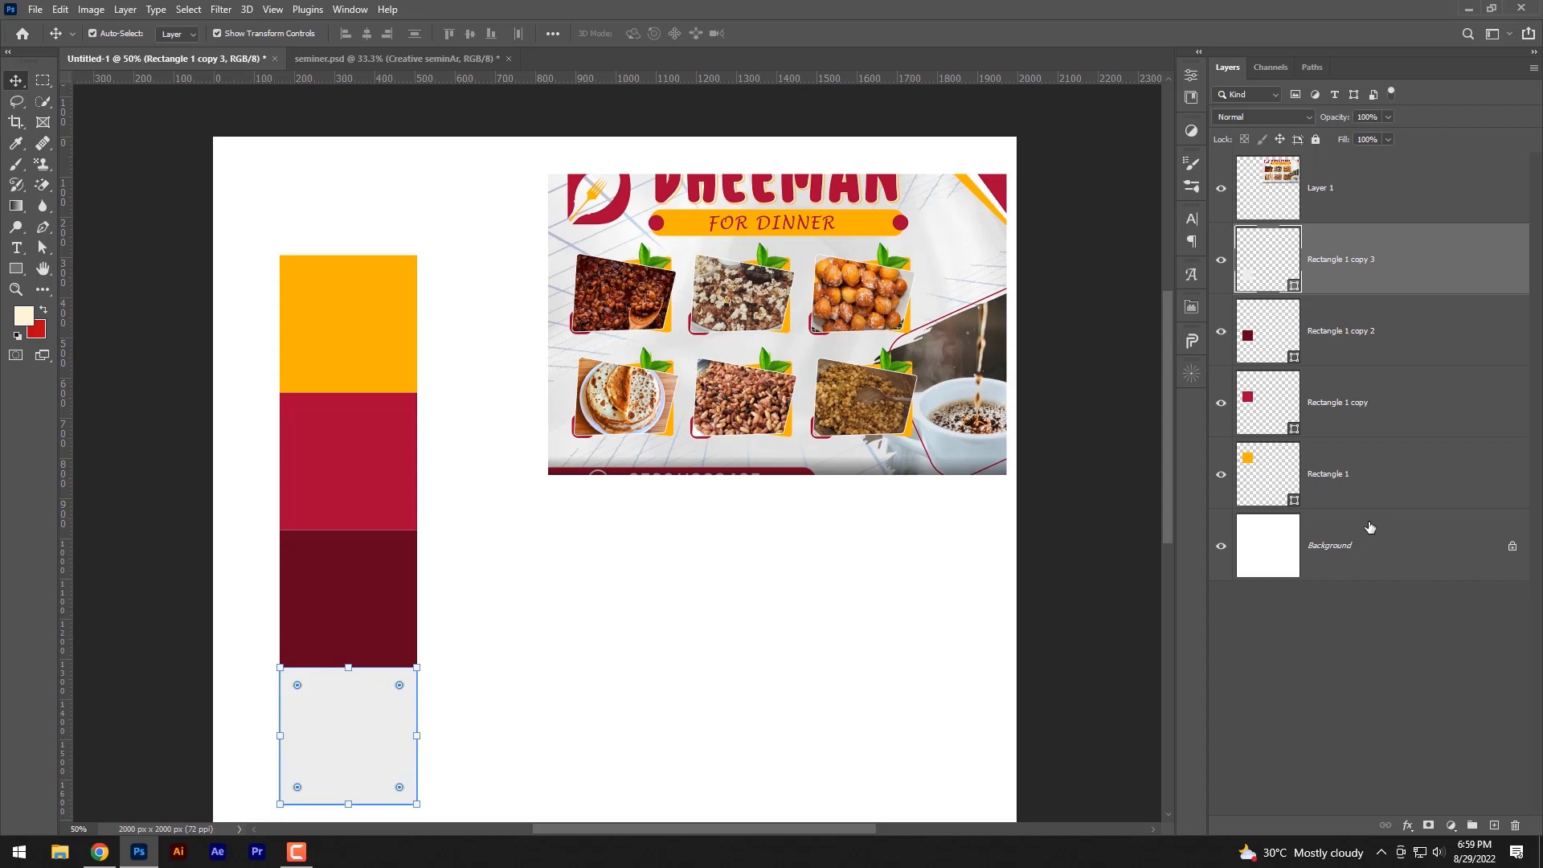
# - Delete the fourth square from the swatch column
pyautogui.press('Delete')
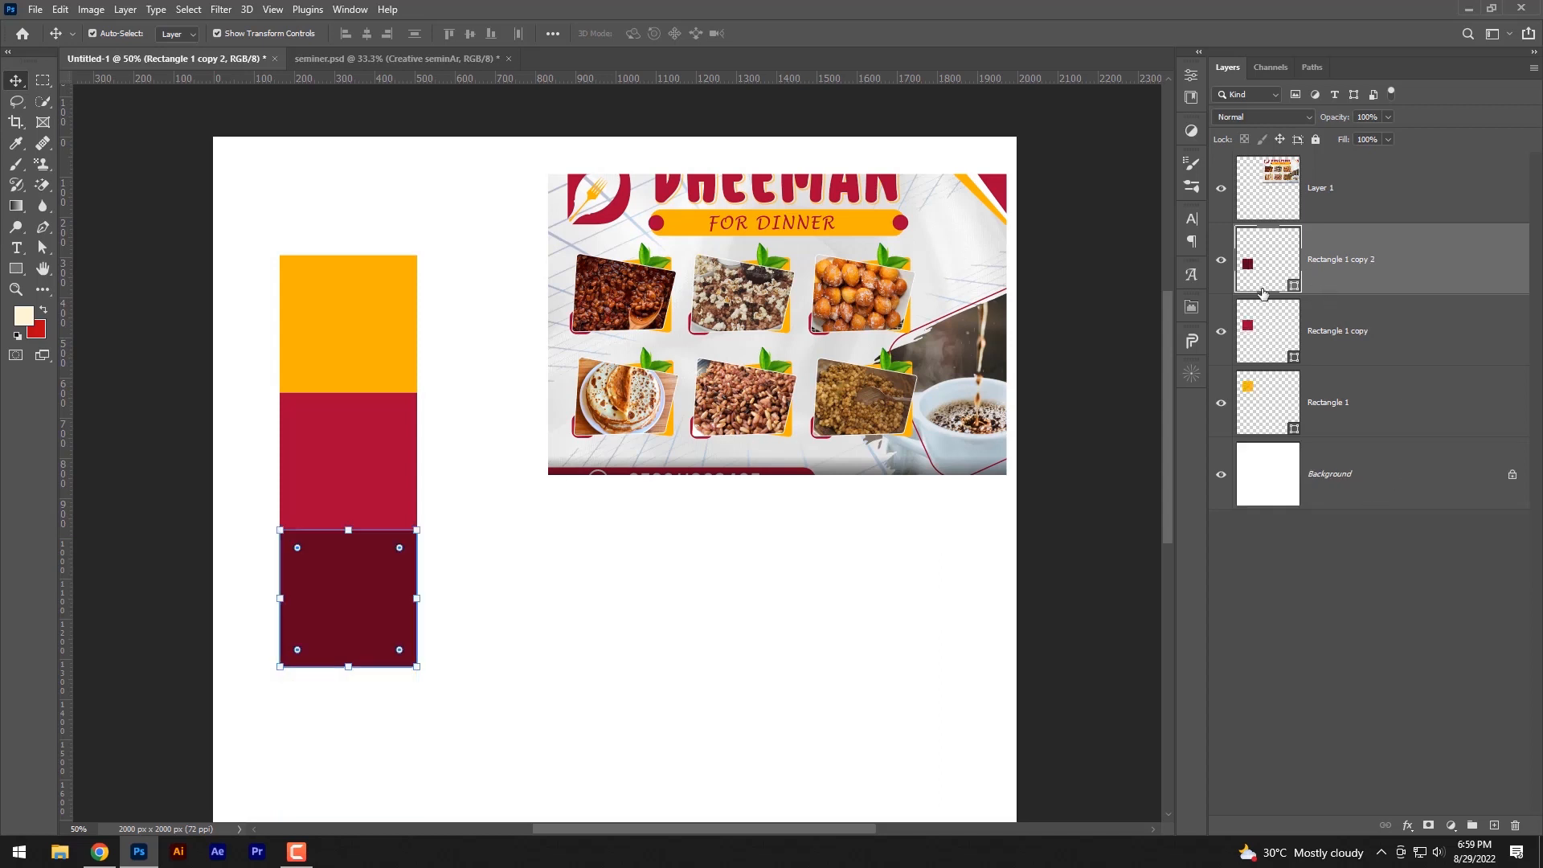
pyautogui.scroll(-1, 637, 488)
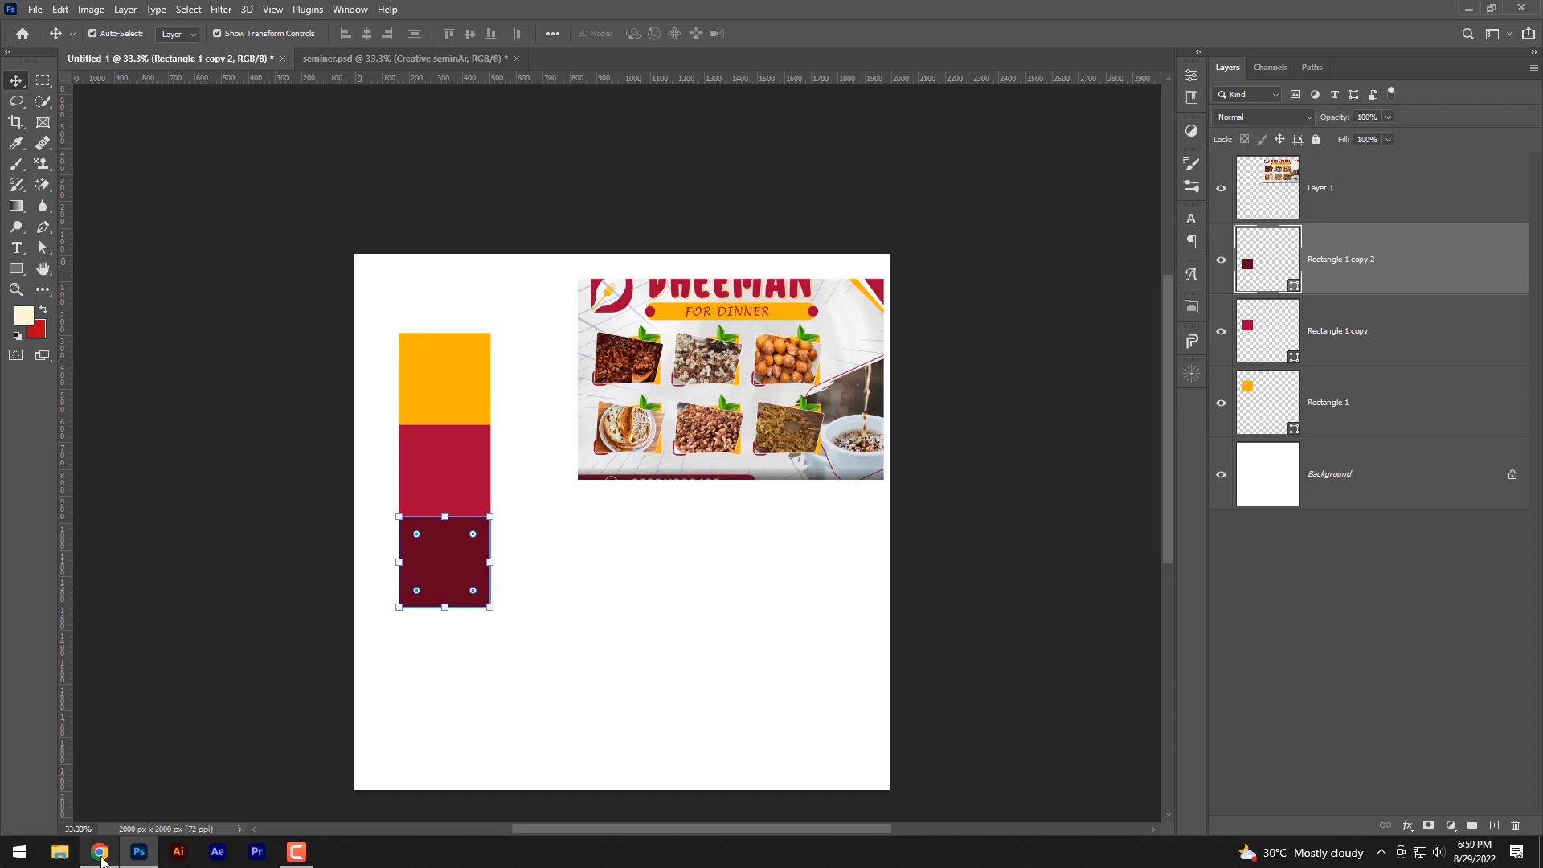
# - Switch to Chrome and revisit the Adobe Color wheel page and the Behance banner project
pyautogui.click(99, 850)
pyautogui.click(278, 13)
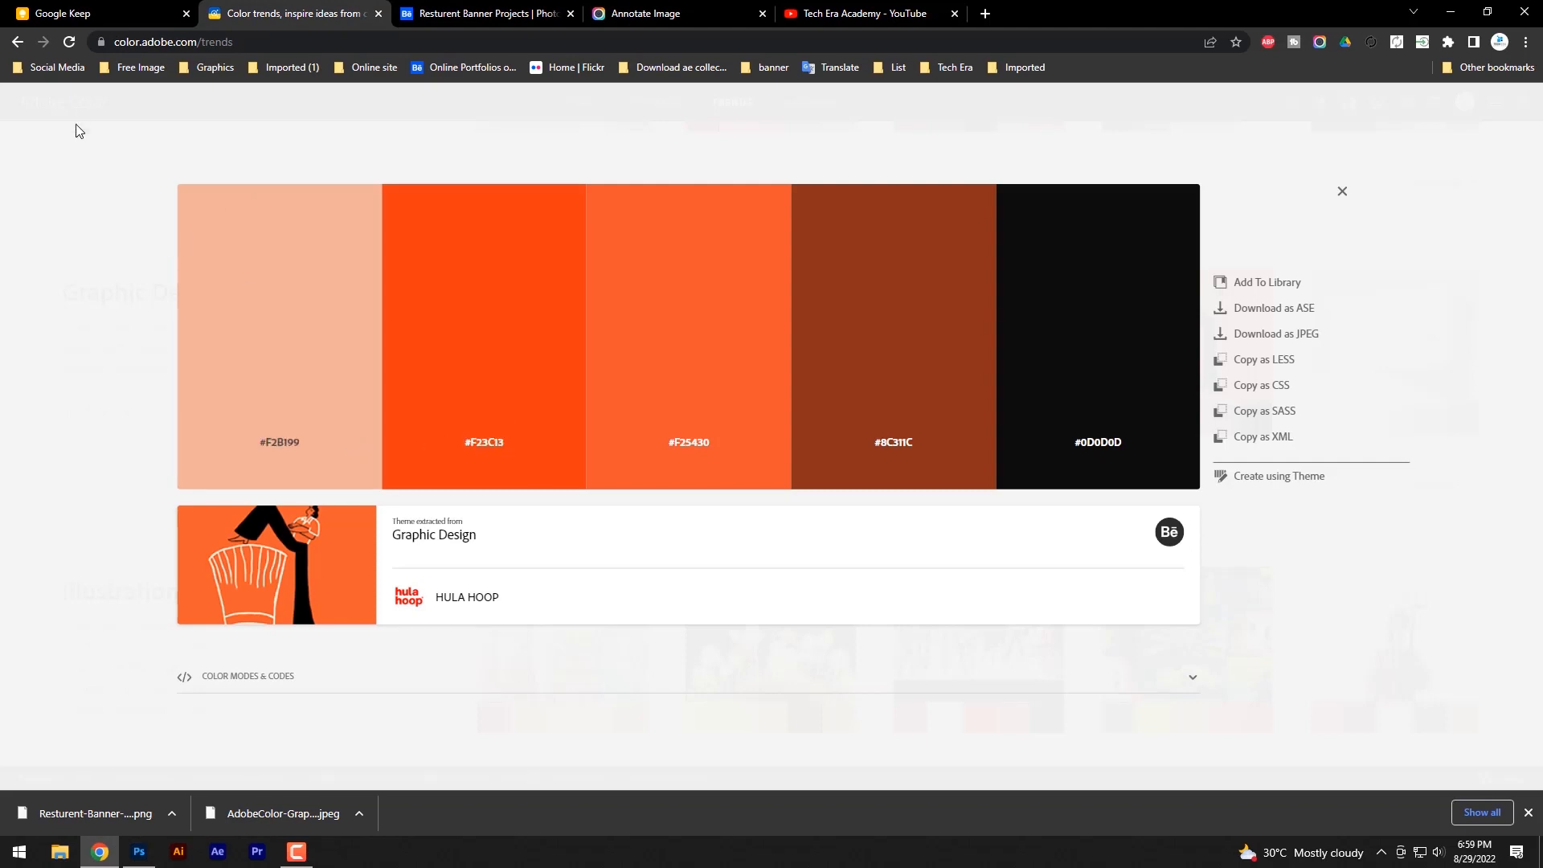
pyautogui.click(16, 44)
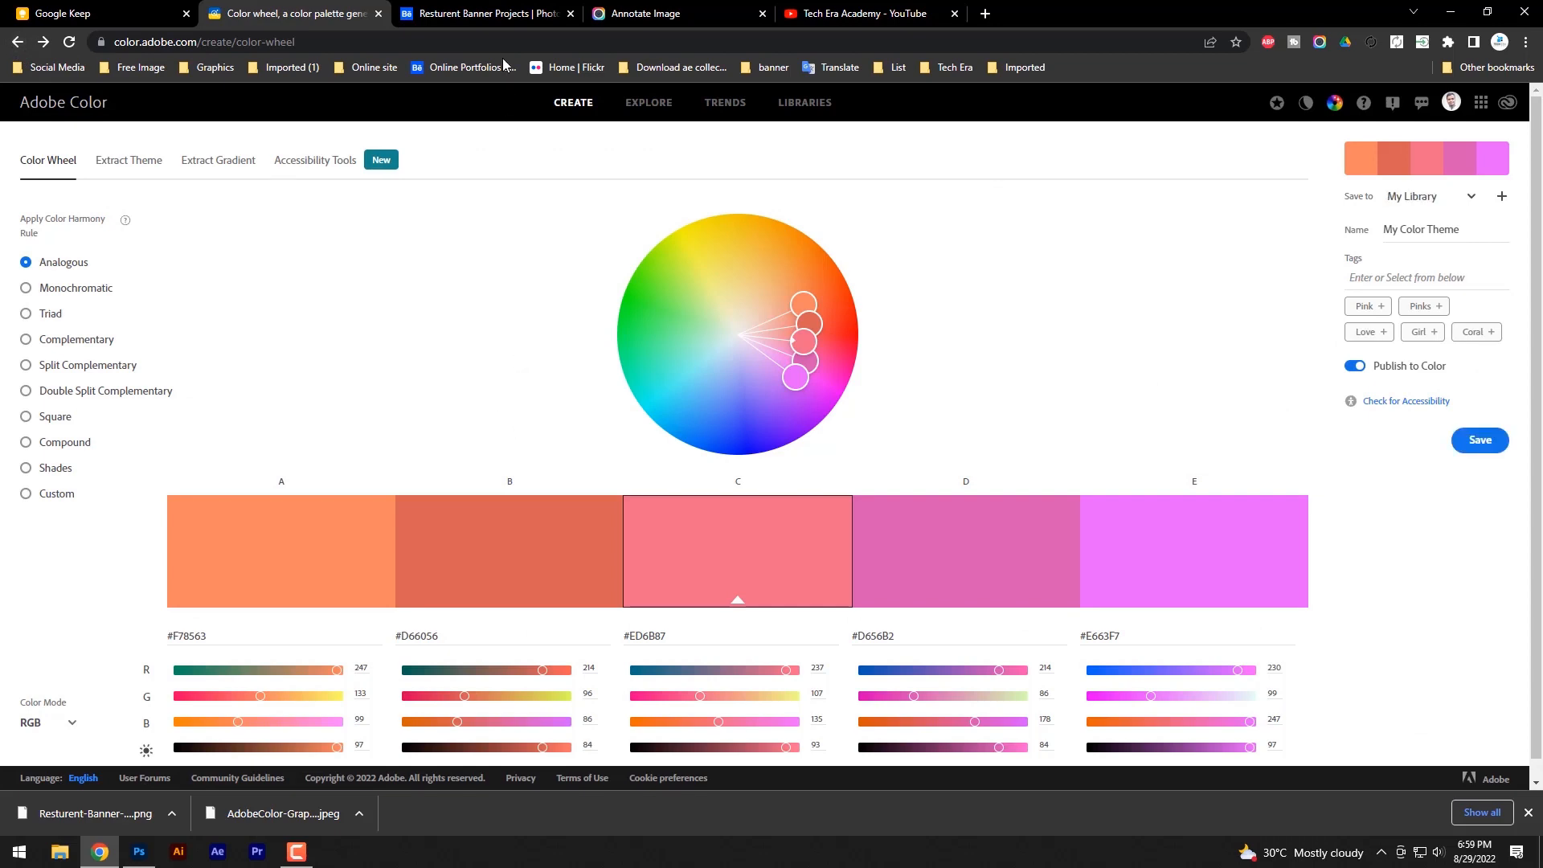
pyautogui.click(498, 14)
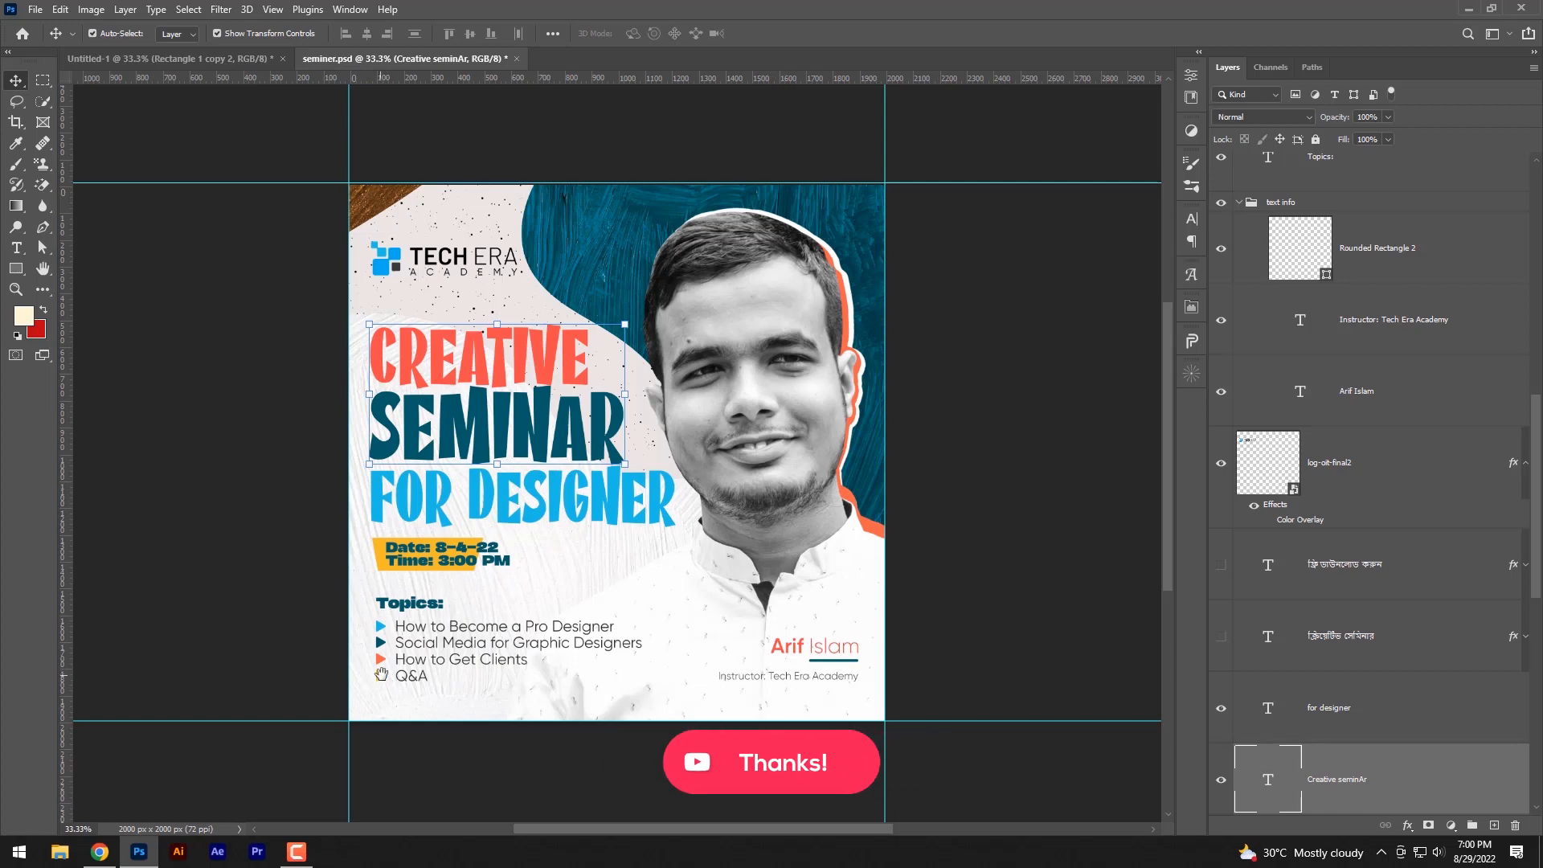
# - Draw a 115 px square beside the "Topics:" heading in seminer.psd
pyautogui.keyDown('ctrl'); pyautogui.click(382, 670); pyautogui.keyUp('ctrl')
pyautogui.keyDown('ctrl'); pyautogui.click(381, 670); pyautogui.keyUp('ctrl')
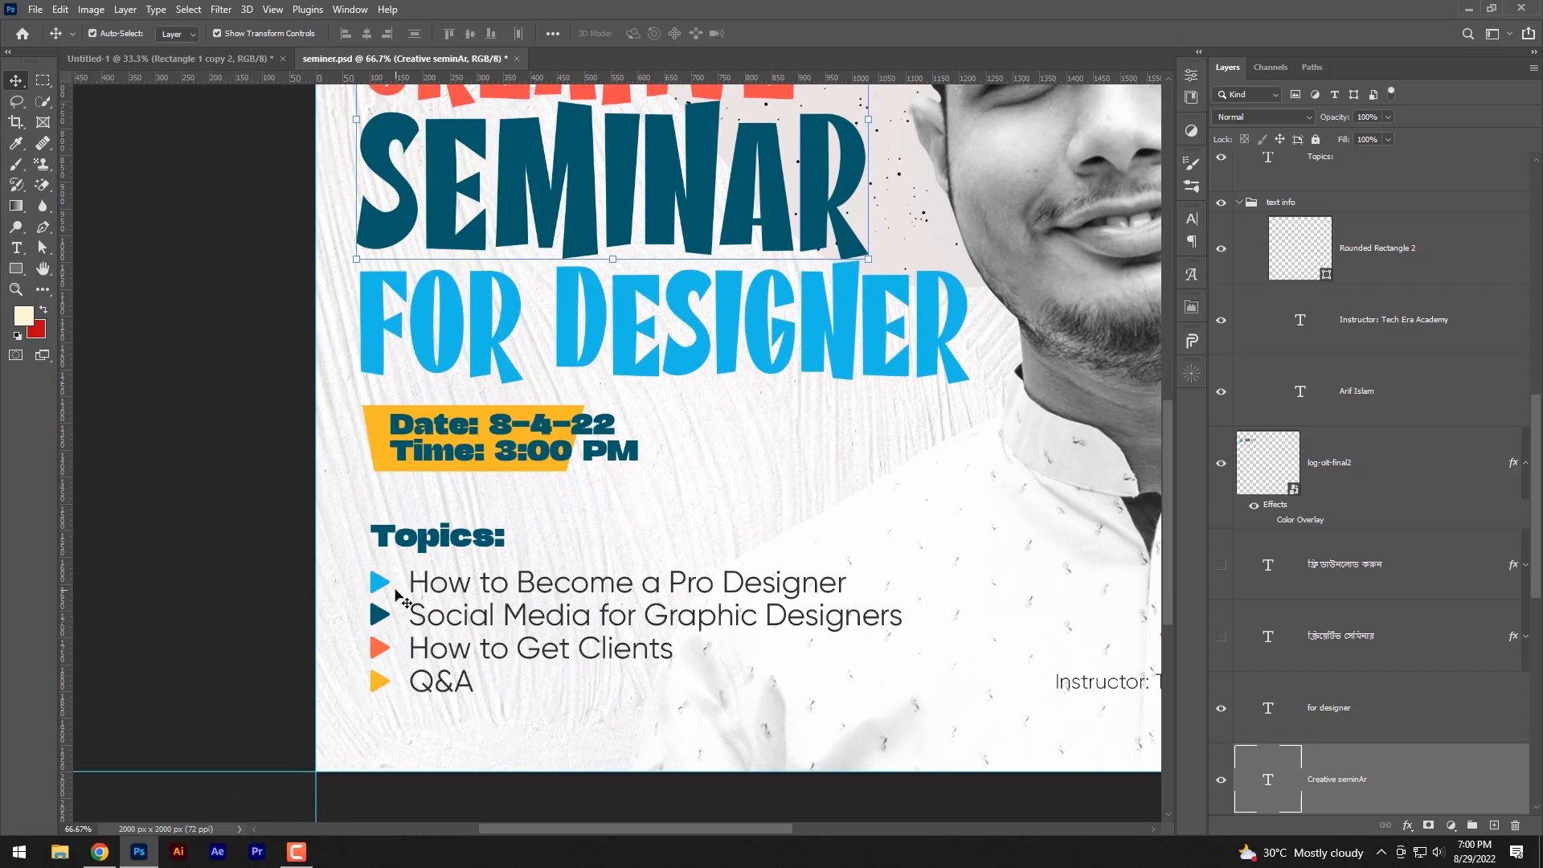
pyautogui.click(15, 272)
pyautogui.rightClick(15, 275)
pyautogui.click(81, 275)
pyautogui.moveTo(532, 504)
pyautogui.mouseDown()
pyautogui.moveTo(658, 577)
pyautogui.moveTo(652, 565)
pyautogui.mouseUp()
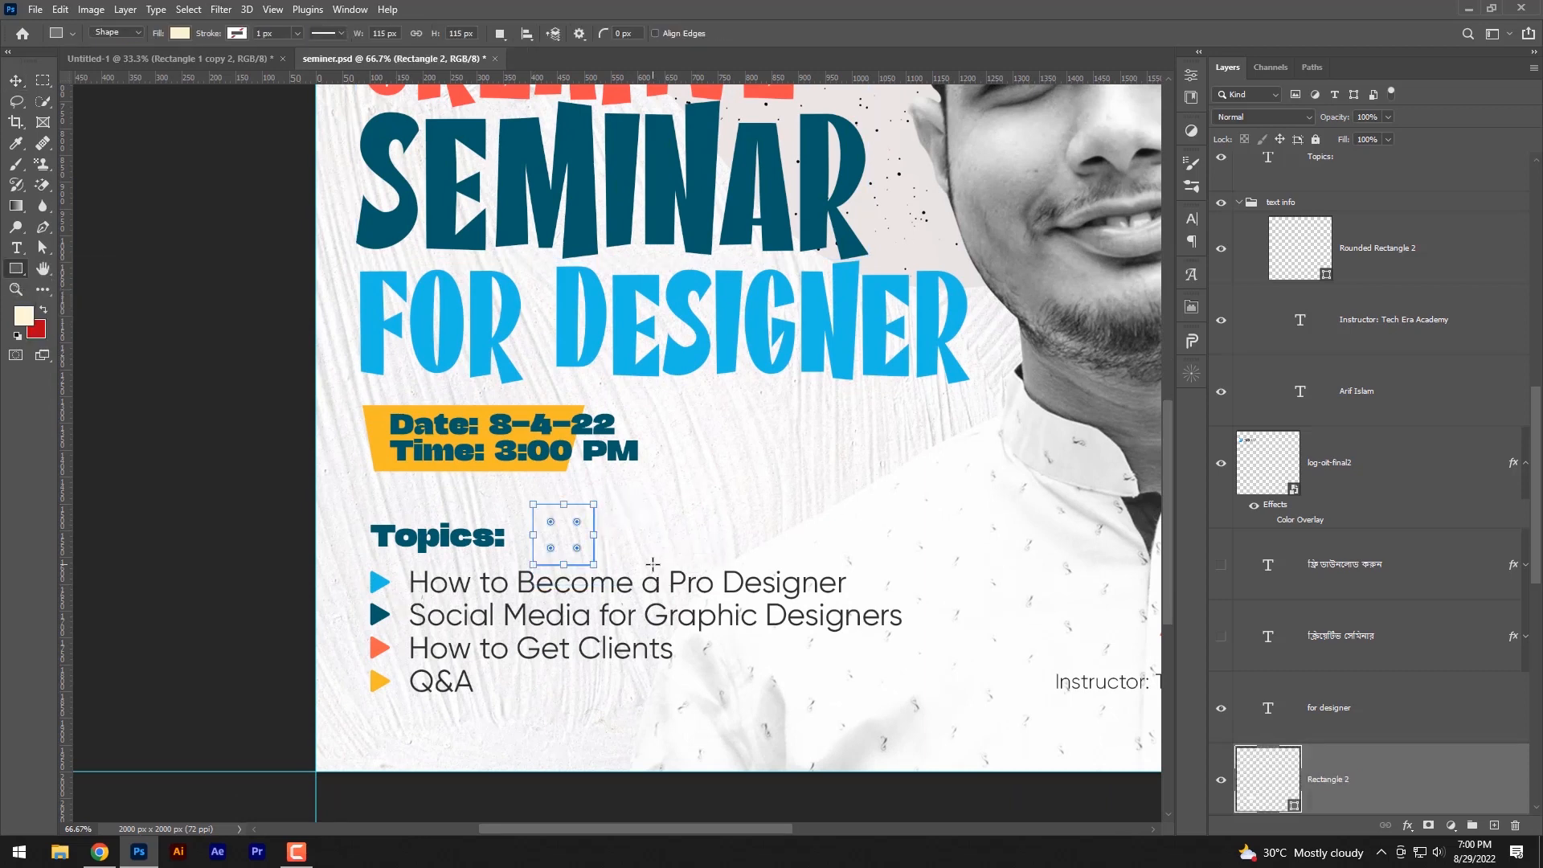
# - Set the new square's fill to light blue #1BBCE5 sampled from the first topic bullet
pyautogui.doubleClick(1267, 793)
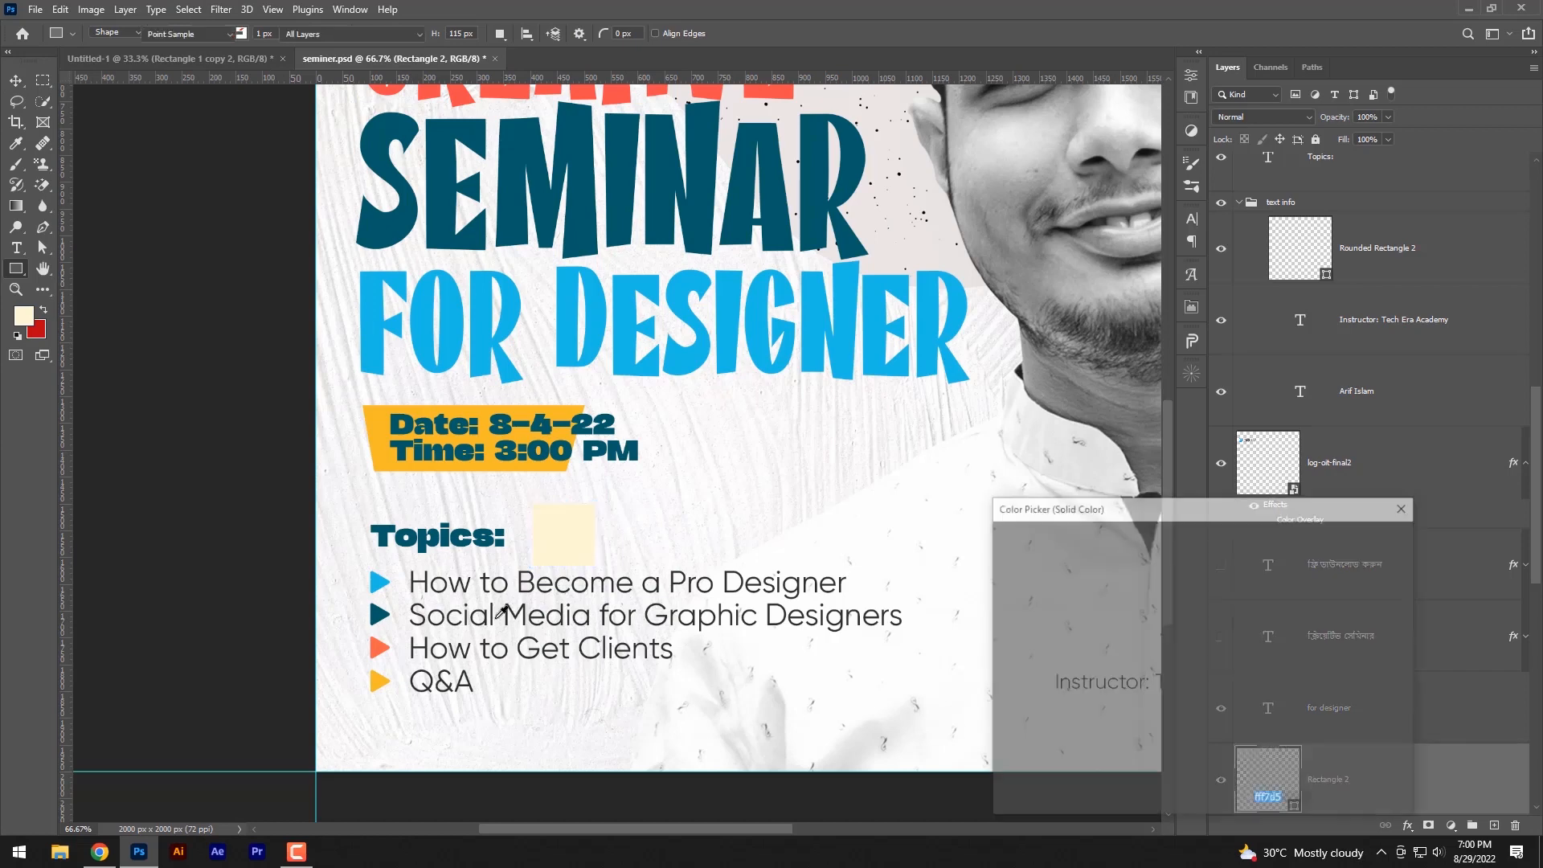
pyautogui.click(378, 575)
pyautogui.click(1363, 538)
# - Duplicate the light blue square and set the copy's fill to the dark teal of the second topic bullet
pyautogui.moveTo(1352, 741); pyautogui.dragTo(1353, 742)
pyautogui.doubleClick(1272, 773)
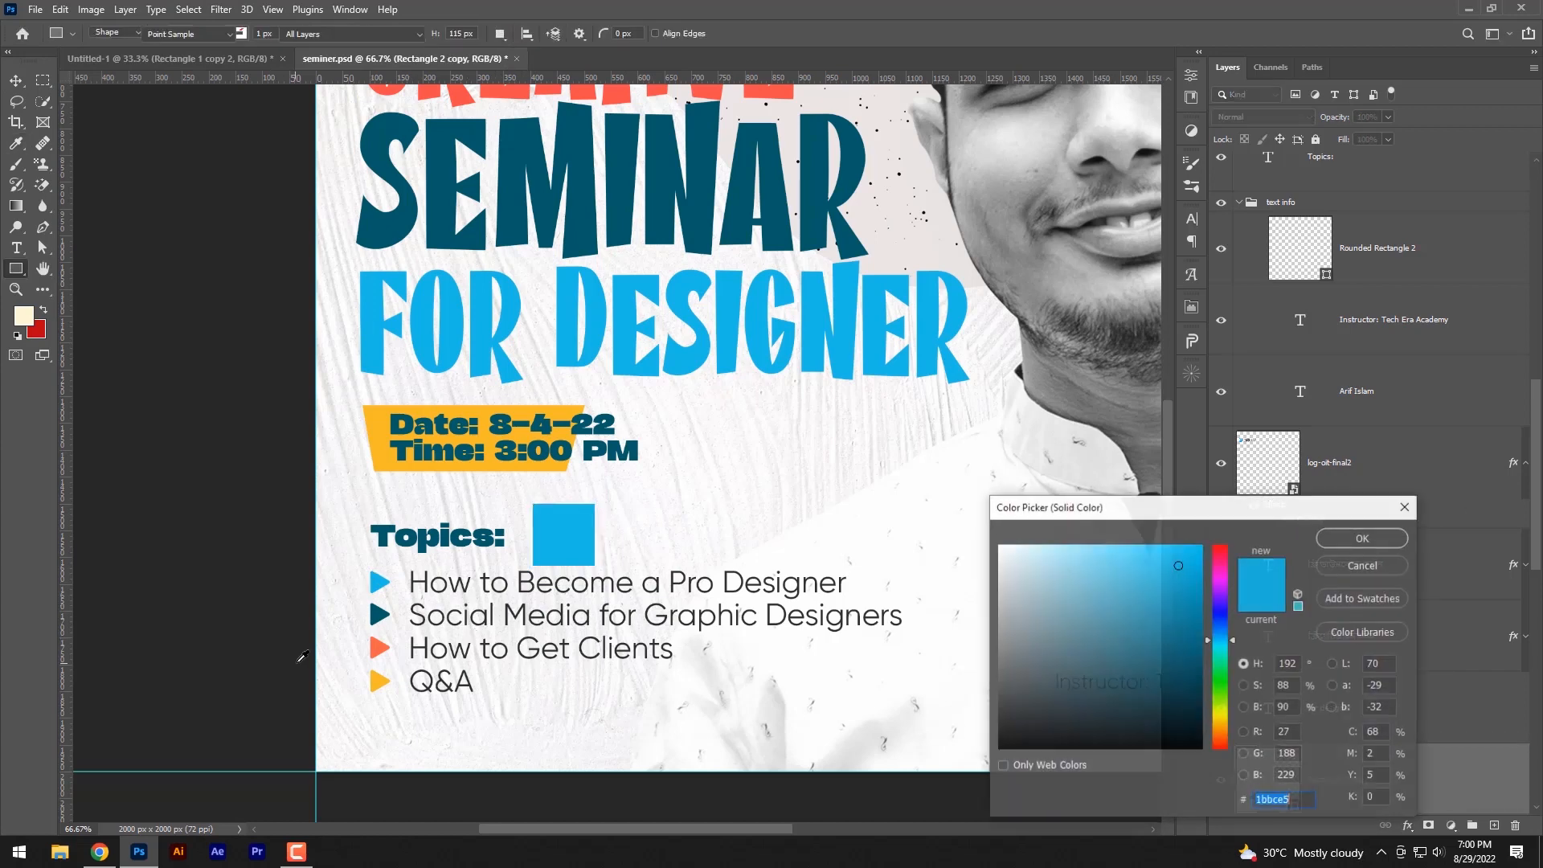
pyautogui.click(380, 609)
pyautogui.click(1361, 537)
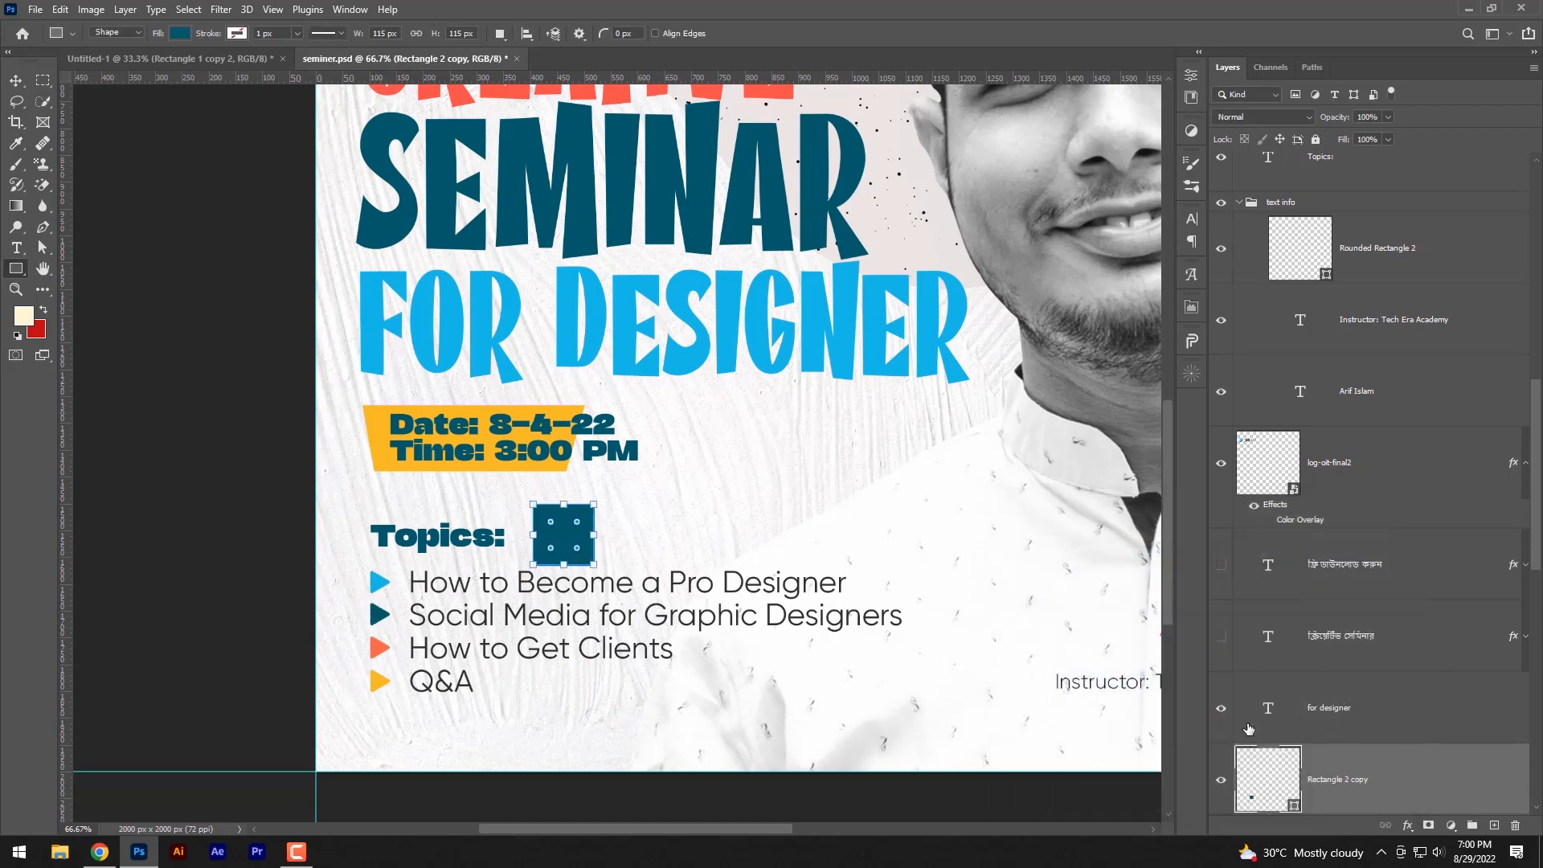
# - Set the duplicated square's fill to yellow #F6BA29 sampled from the Q&A topic bullet
pyautogui.doubleClick(1258, 743)
pyautogui.click(379, 647)
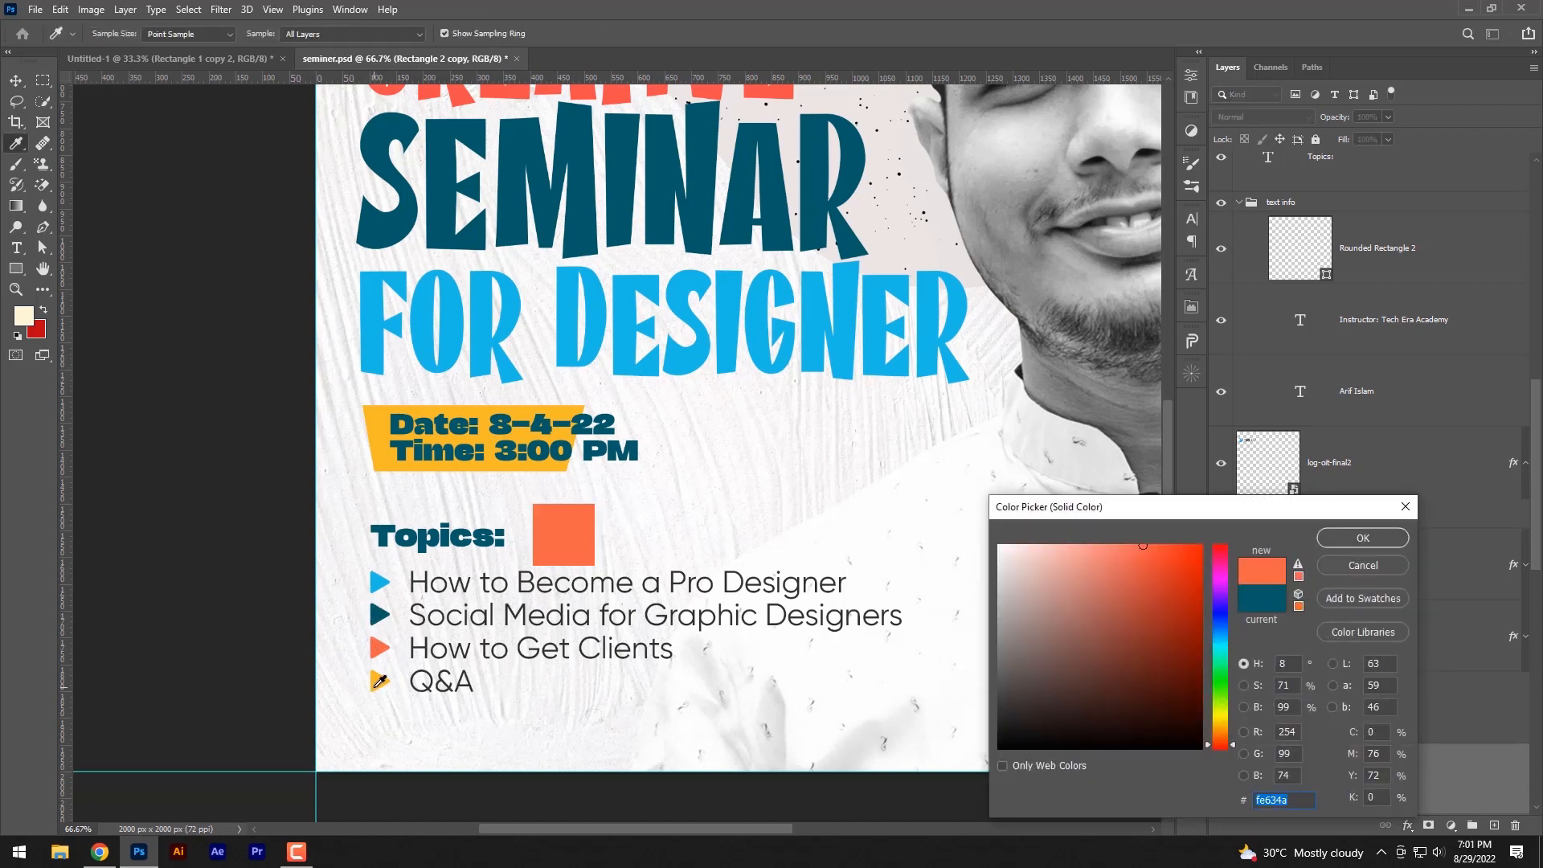
pyautogui.click(379, 681)
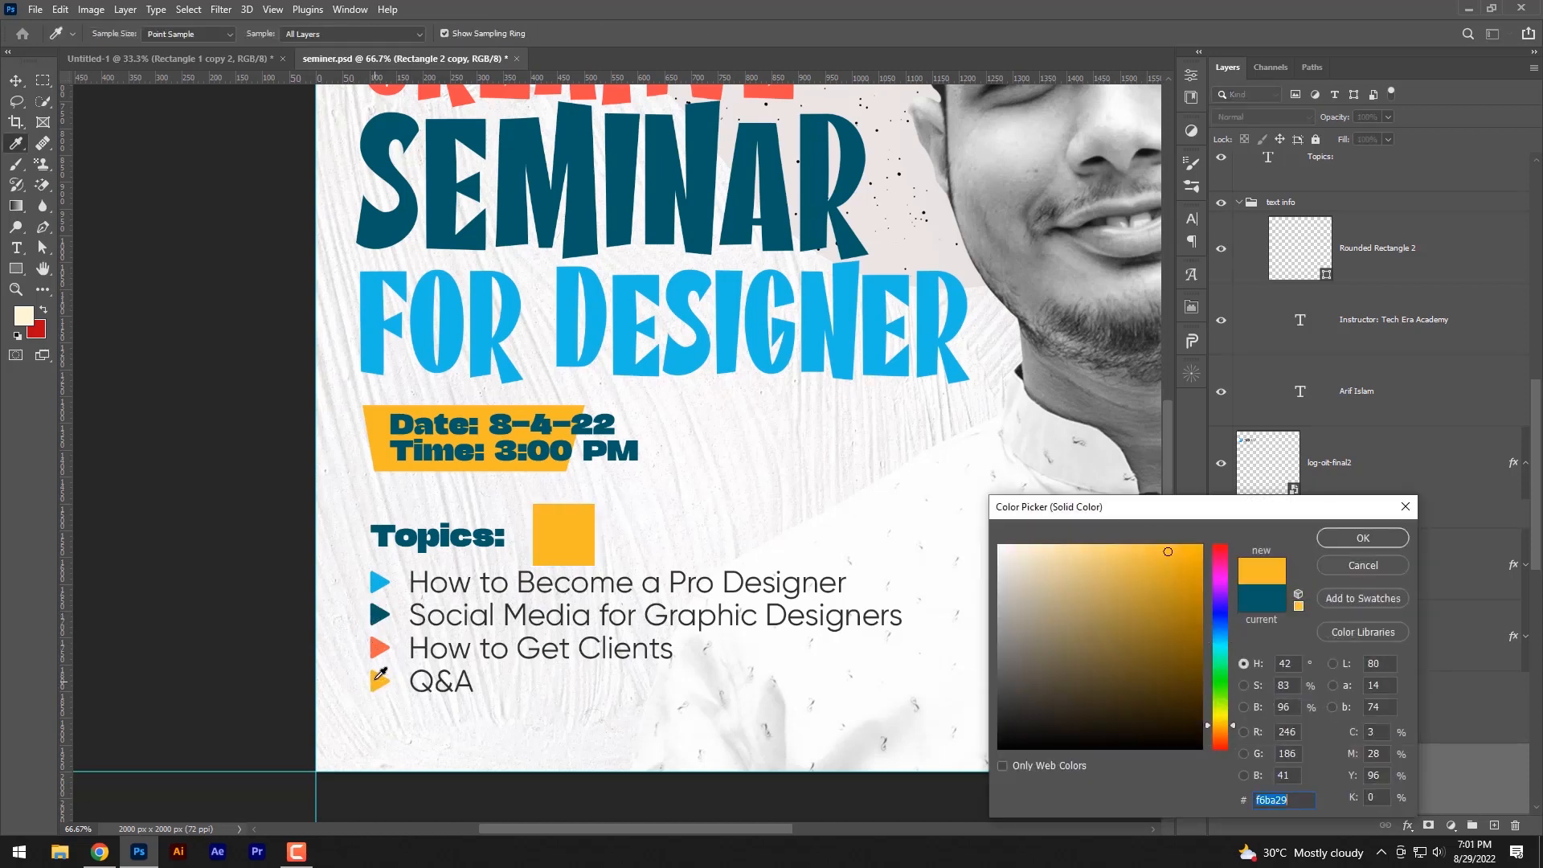
pyautogui.click(1364, 537)
# - Switch to Chrome and look through the Tech Era Academy video list on YouTube for the color selection and color theory tutorials
pyautogui.scroll(-3, 675, 456)
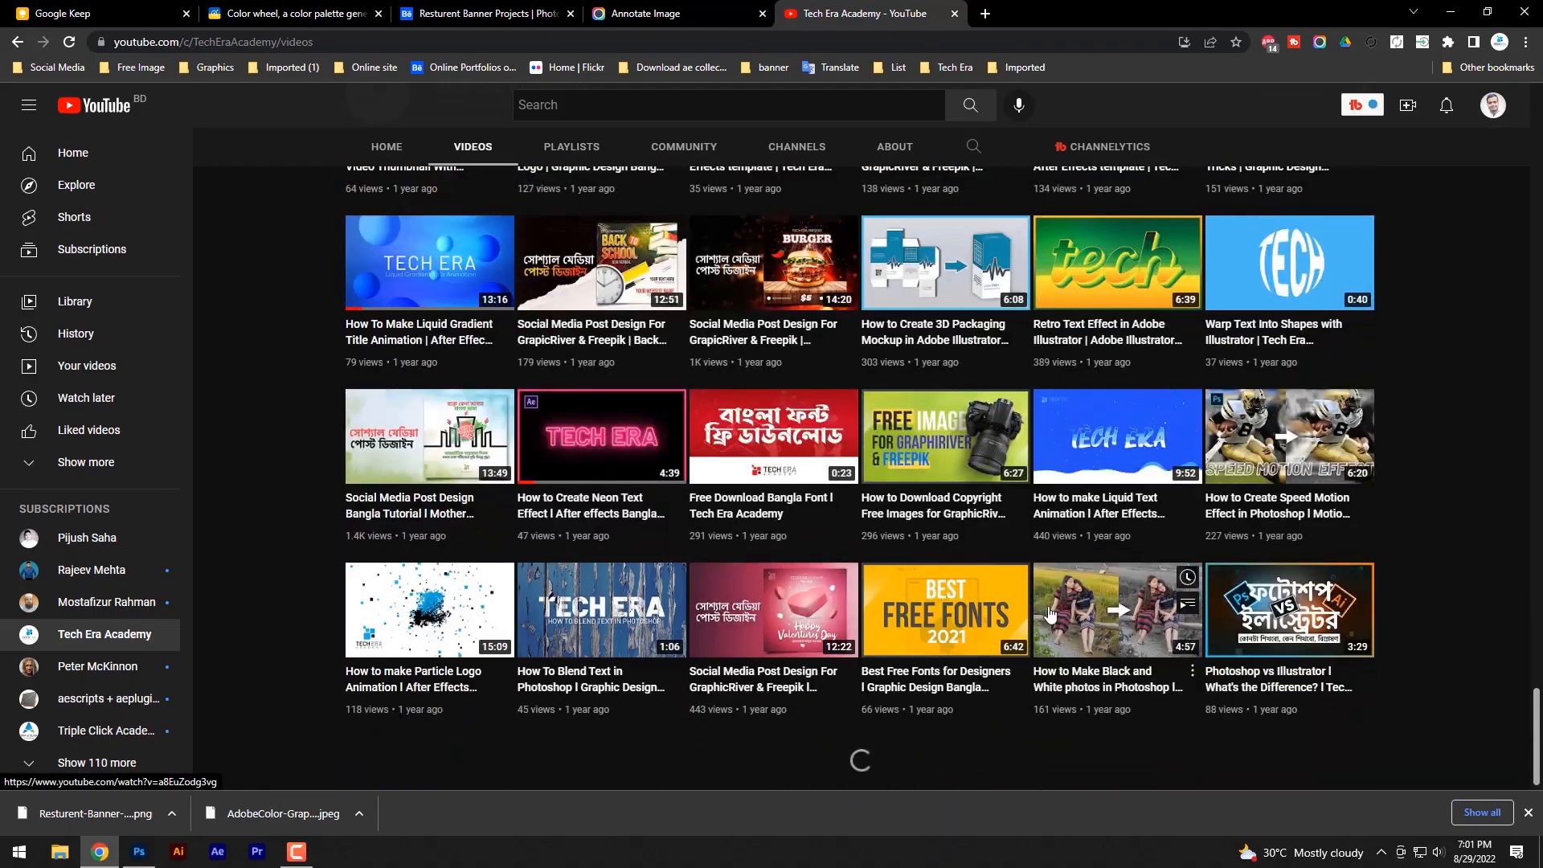
pyautogui.scroll(-4, 1048, 606)
pyautogui.scroll(-10, 1049, 608)
pyautogui.scroll(4, 1048, 610)
pyautogui.scroll(-2, 1049, 613)
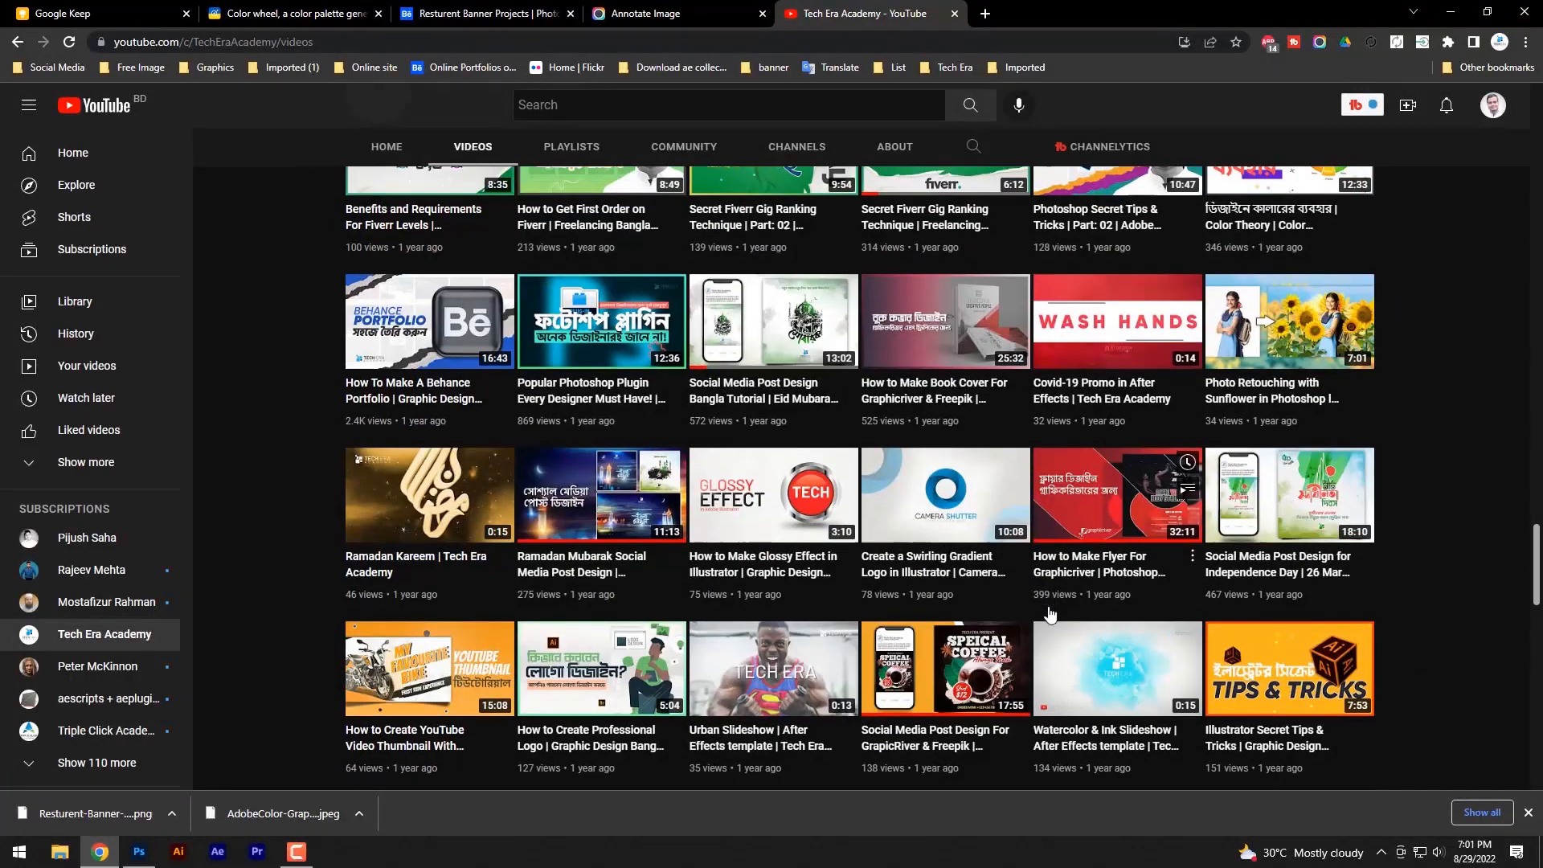
pyautogui.scroll(10, 1048, 613)
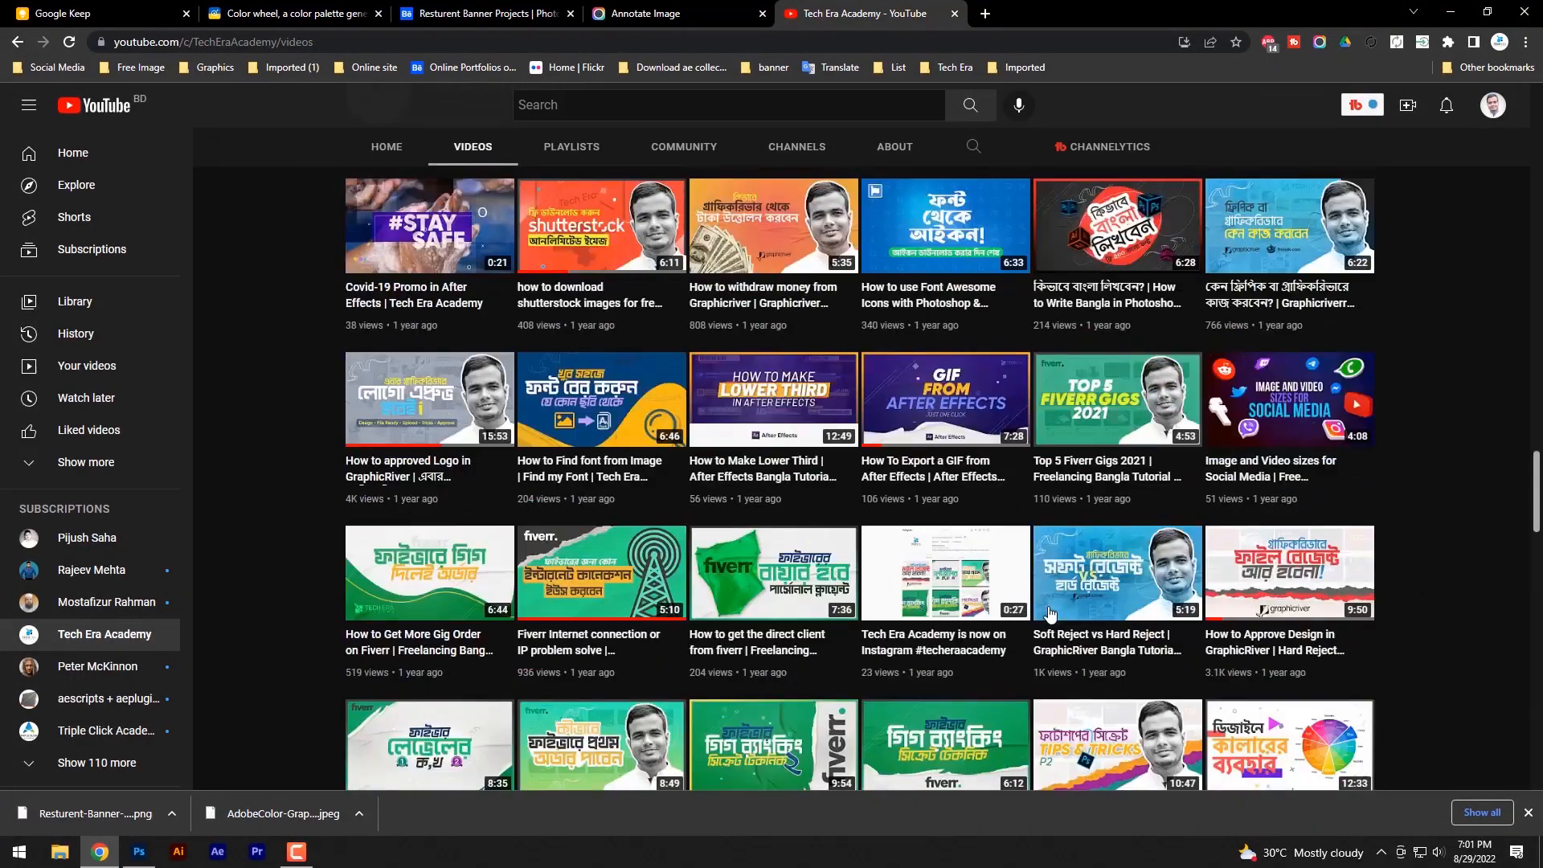
pyautogui.scroll(10, 1048, 613)
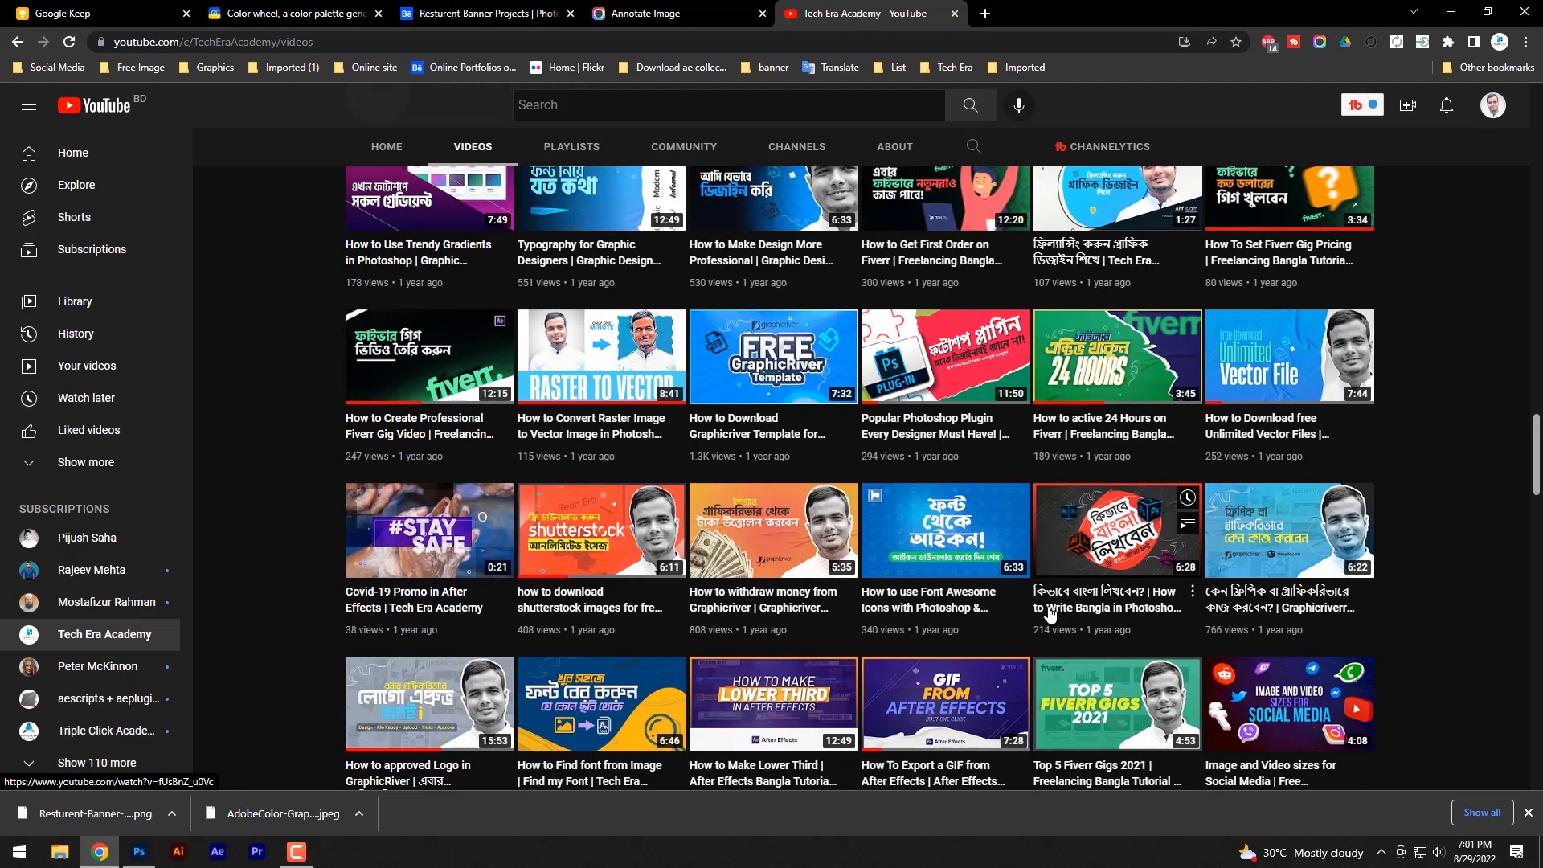
pyautogui.scroll(4, 1048, 613)
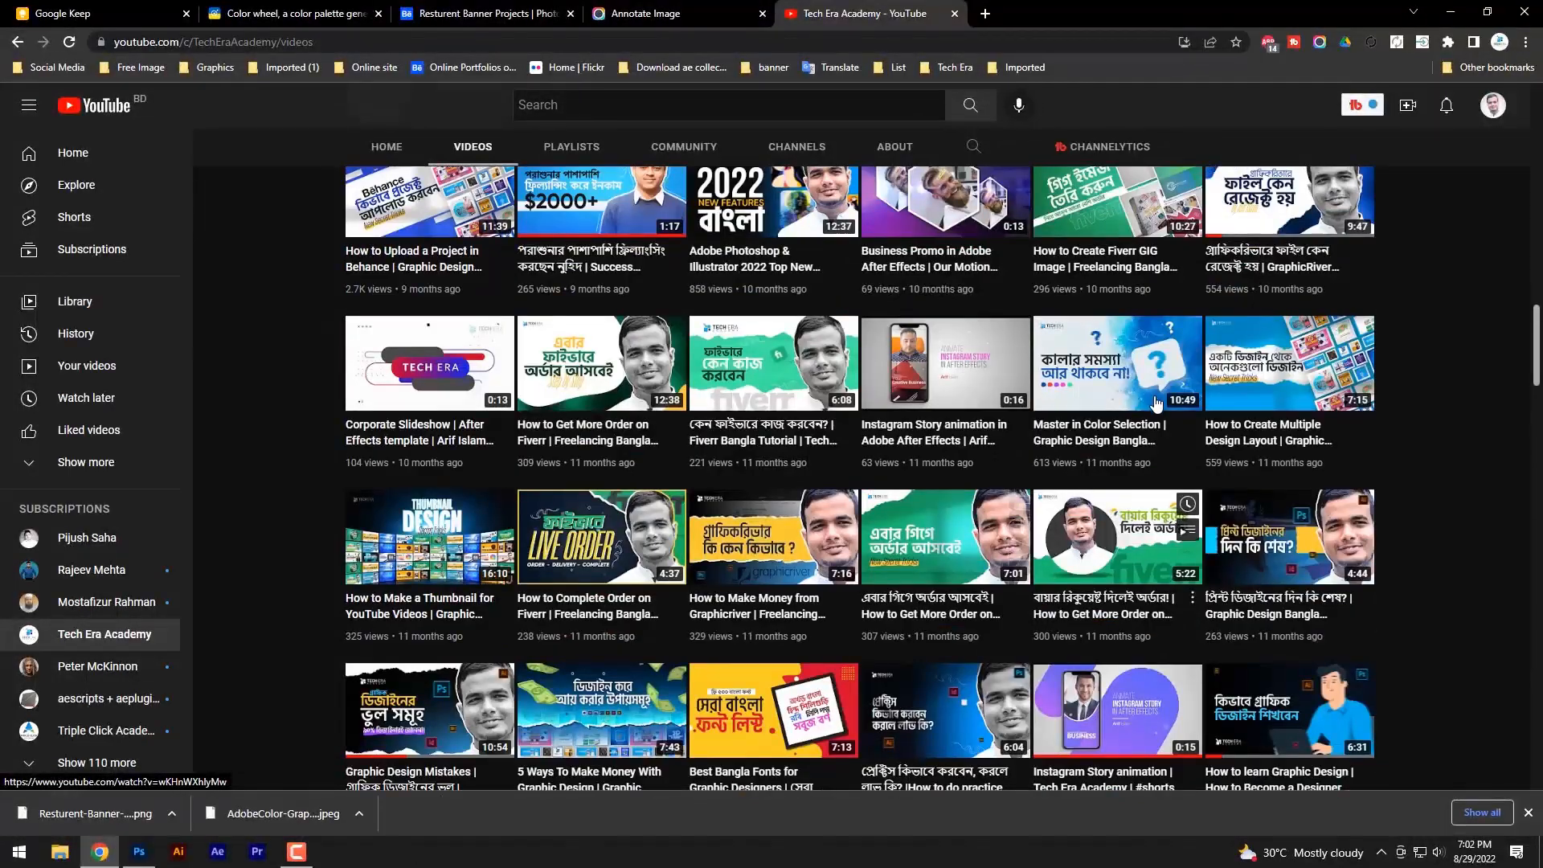
pyautogui.moveTo(1158, 512)
pyautogui.scroll(-10, 1091, 425)
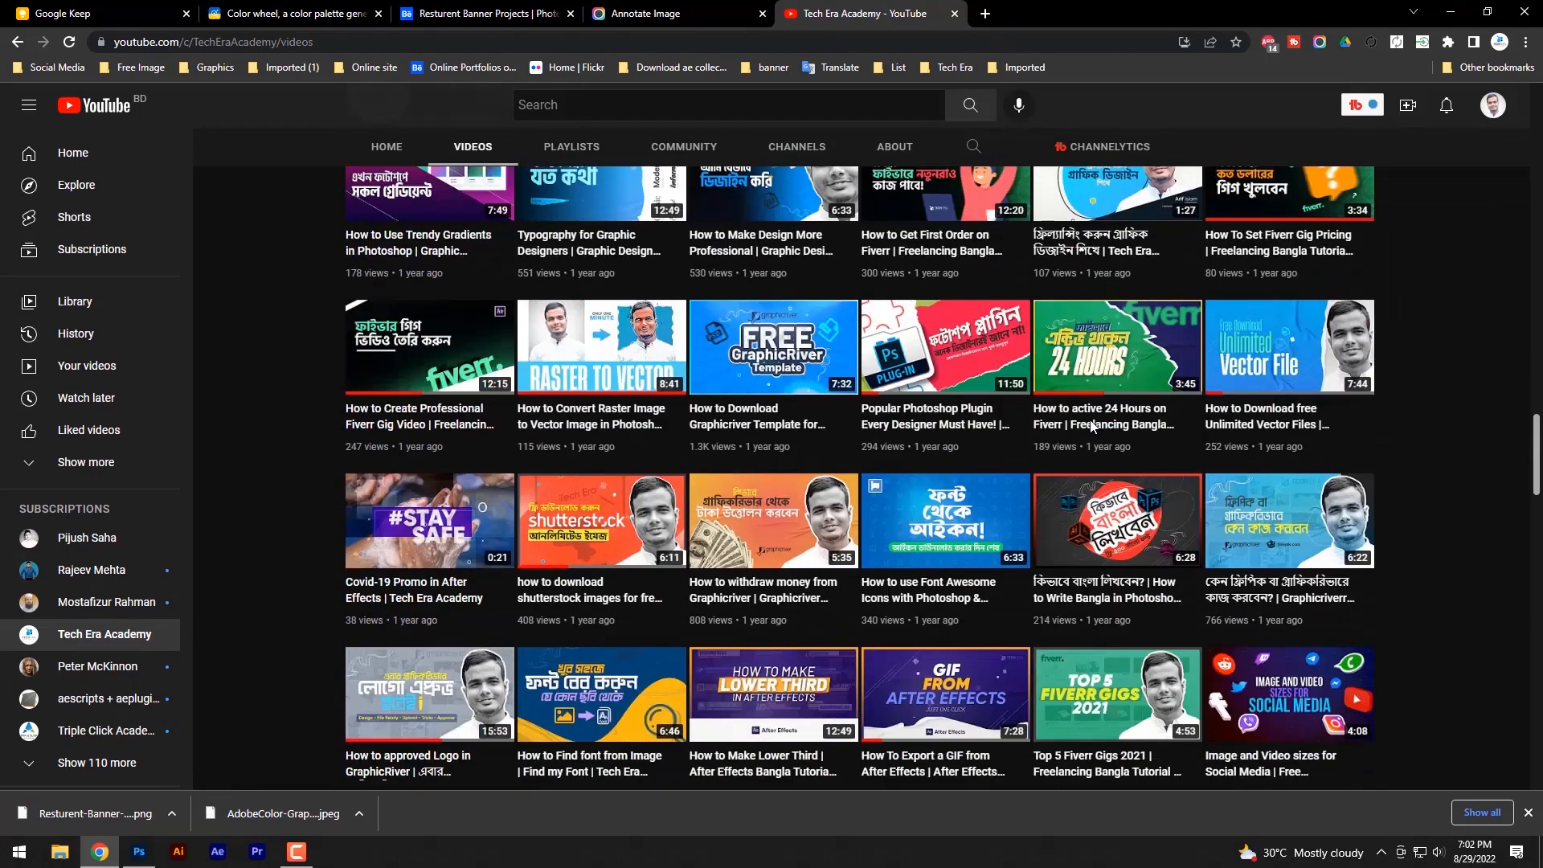
pyautogui.moveTo(1091, 426)
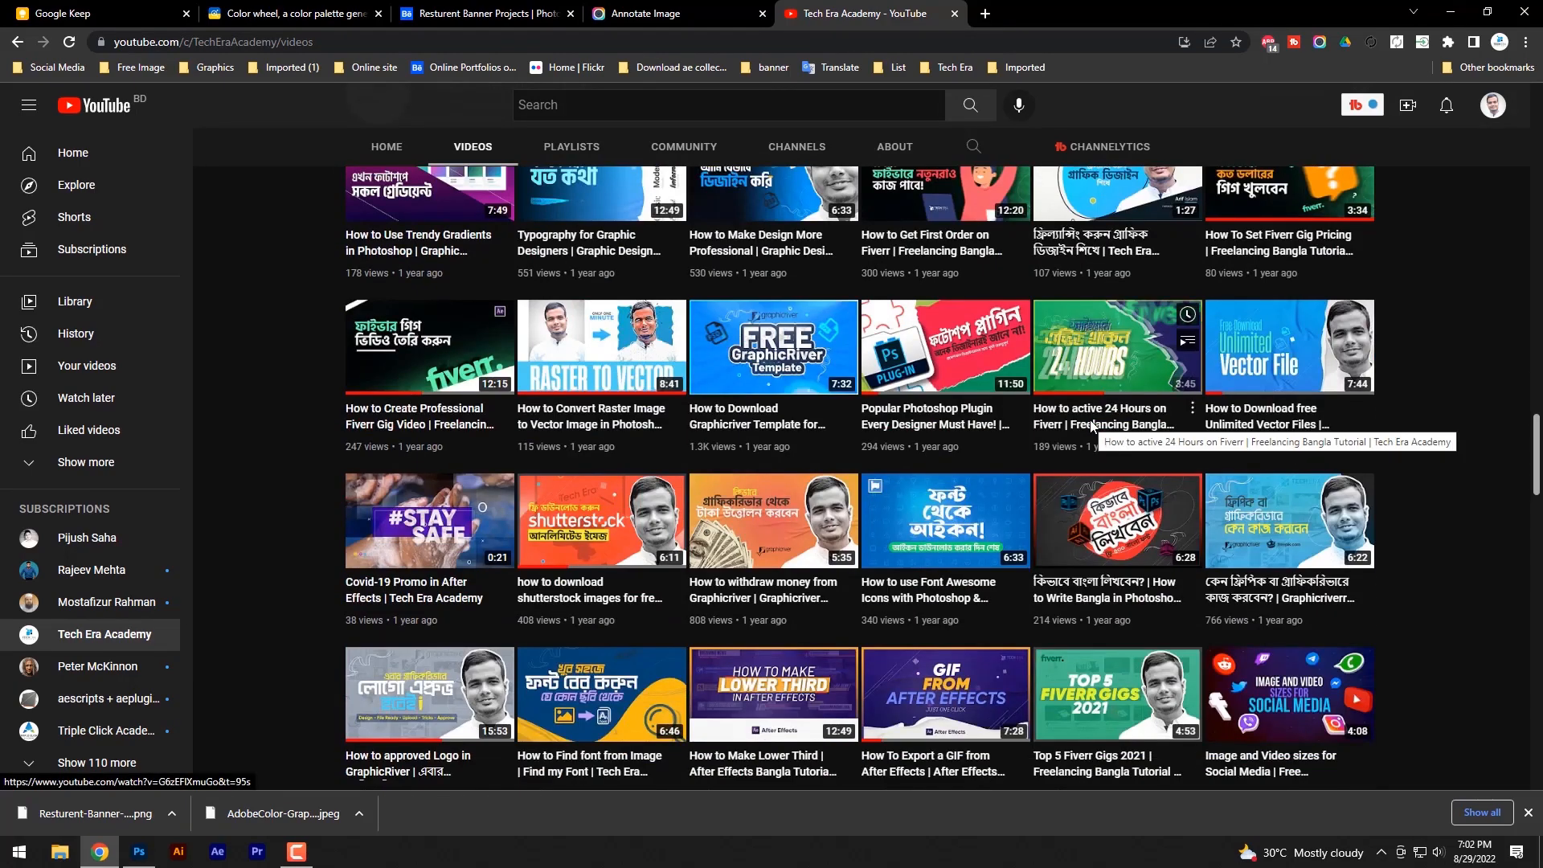
pyautogui.scroll(-3, 1091, 425)
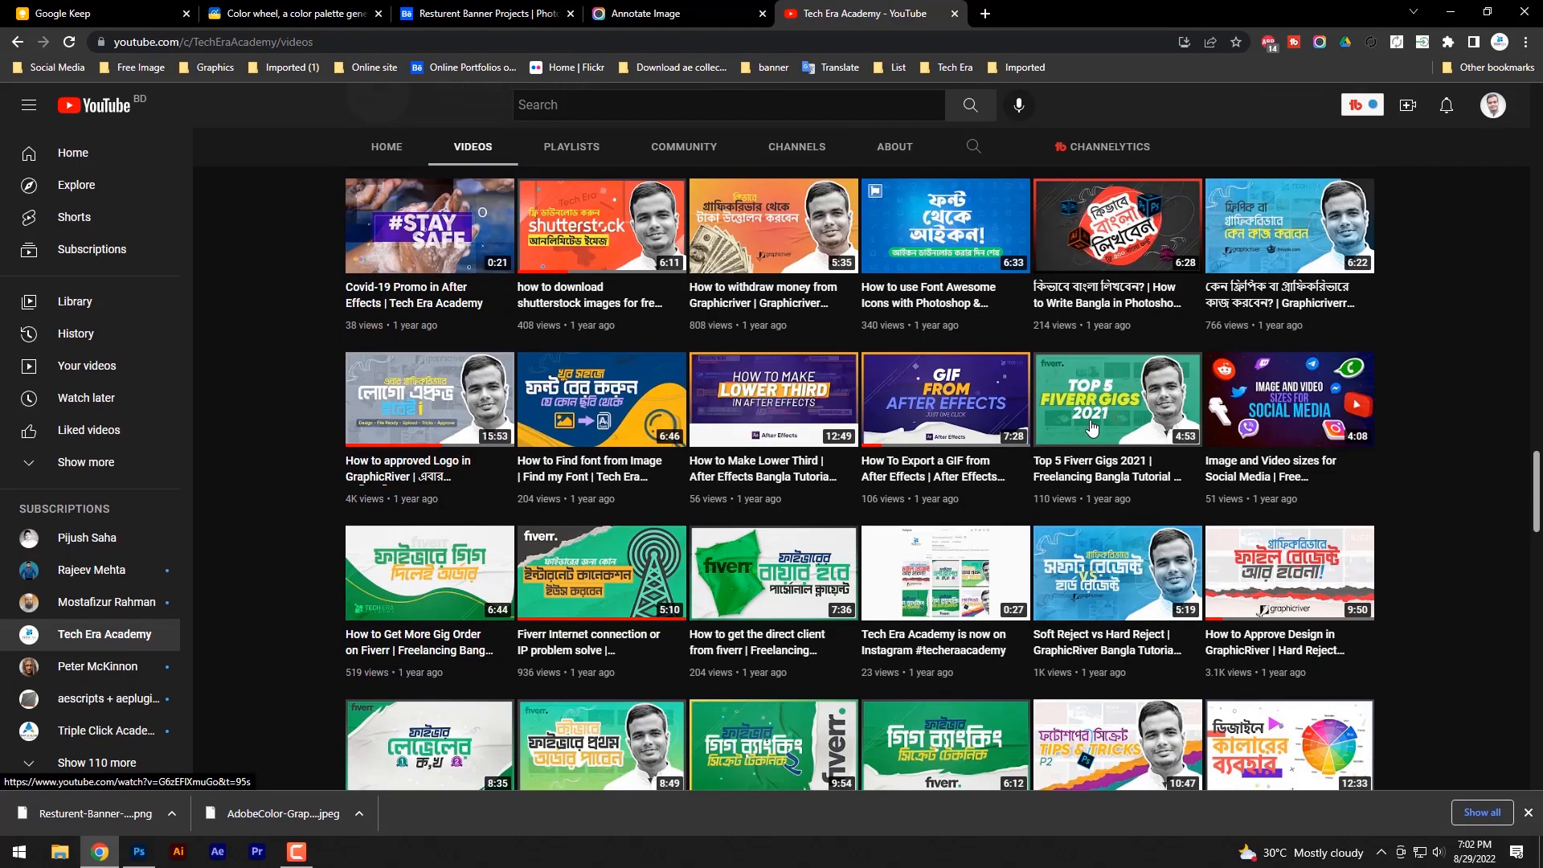
pyautogui.scroll(-3, 1091, 450)
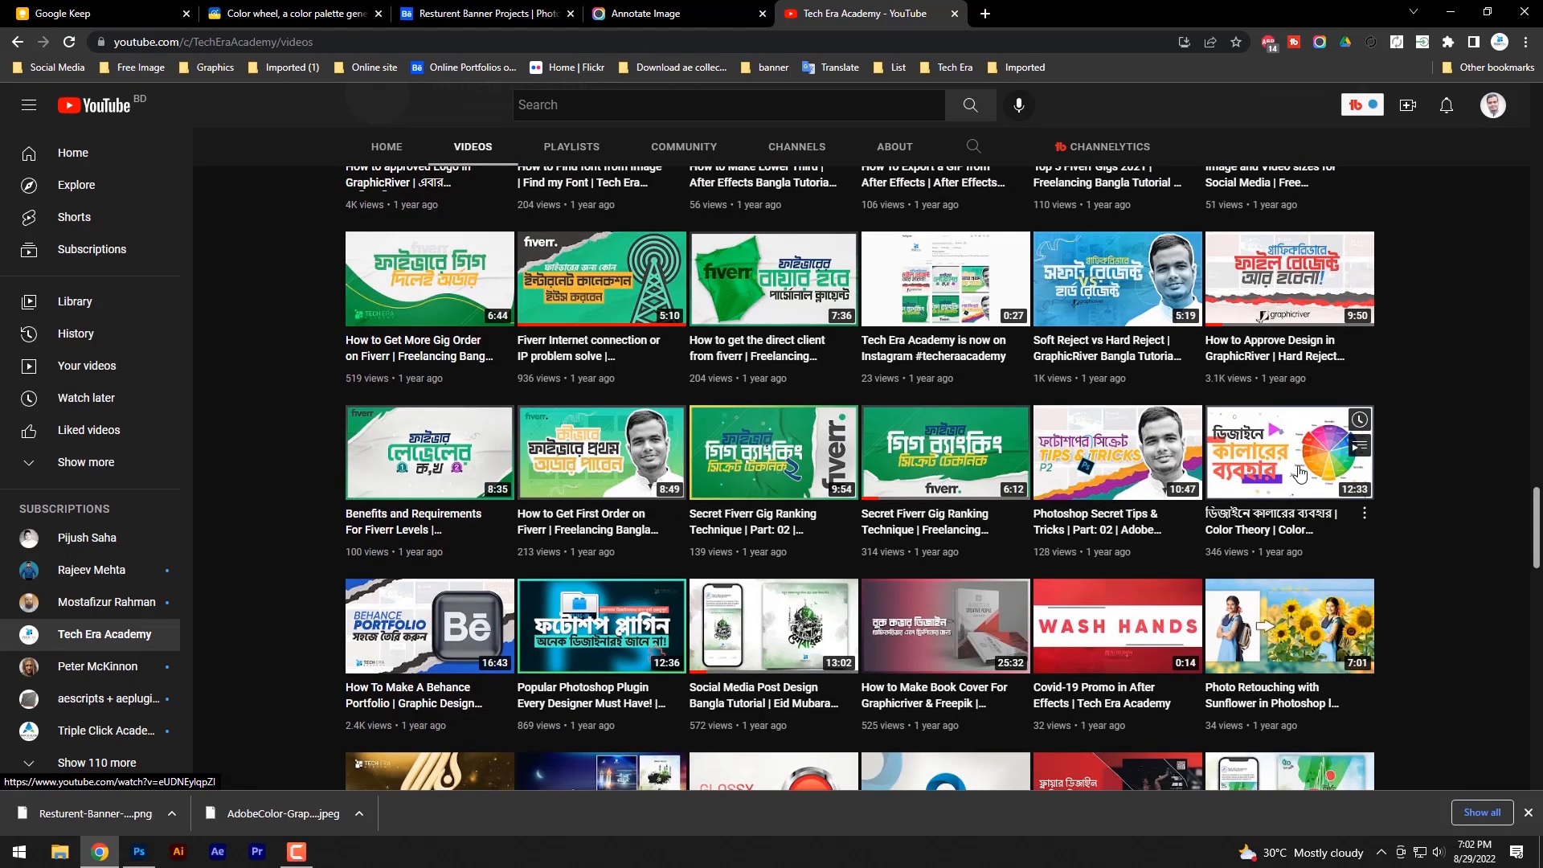
pyautogui.moveTo(1042, 598)
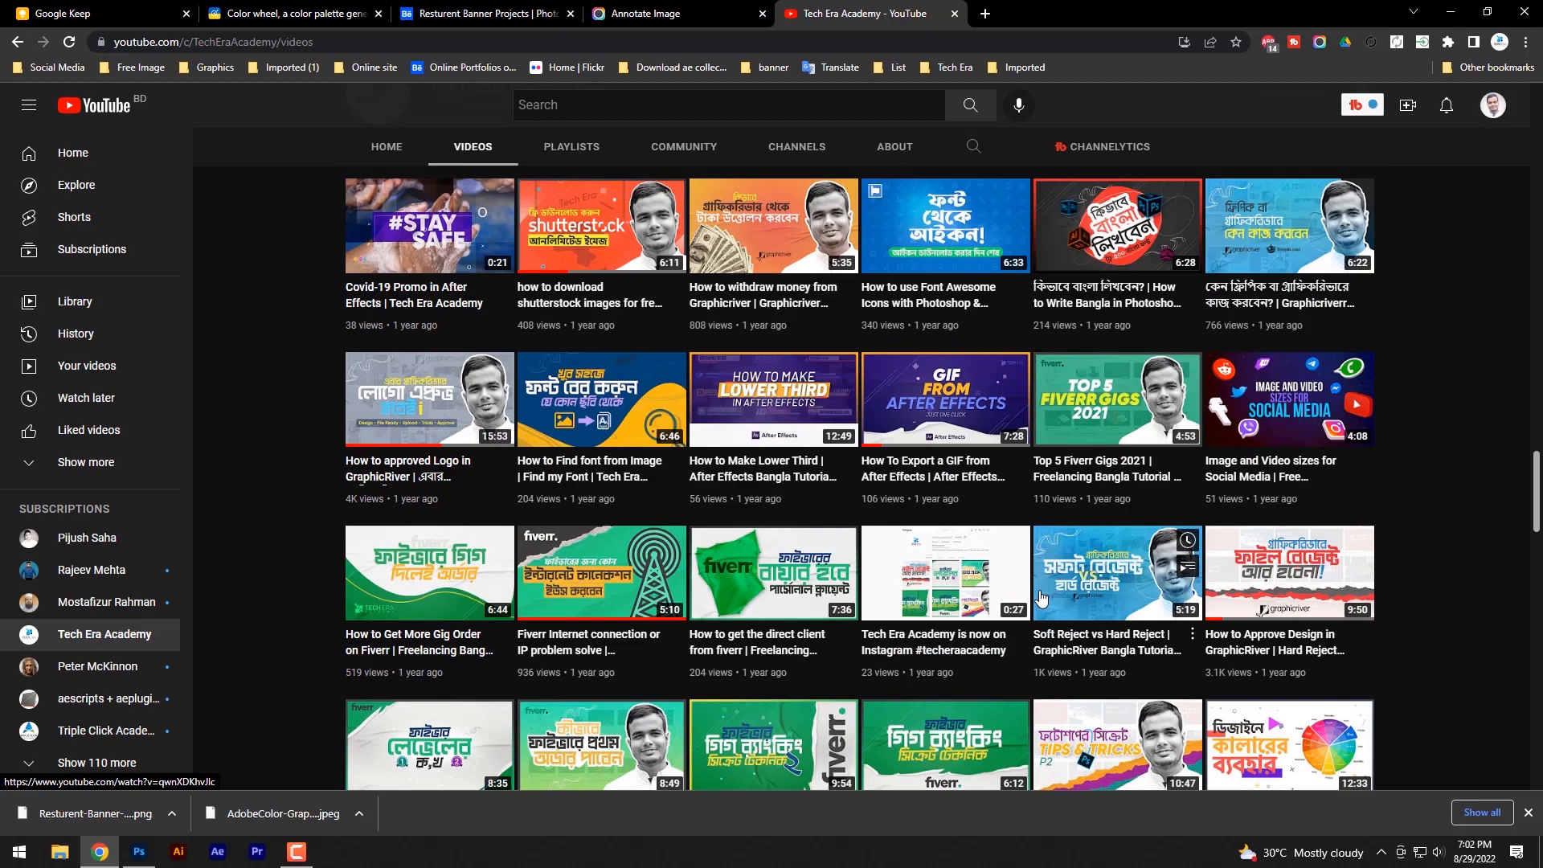
pyautogui.scroll(3, 1040, 598)
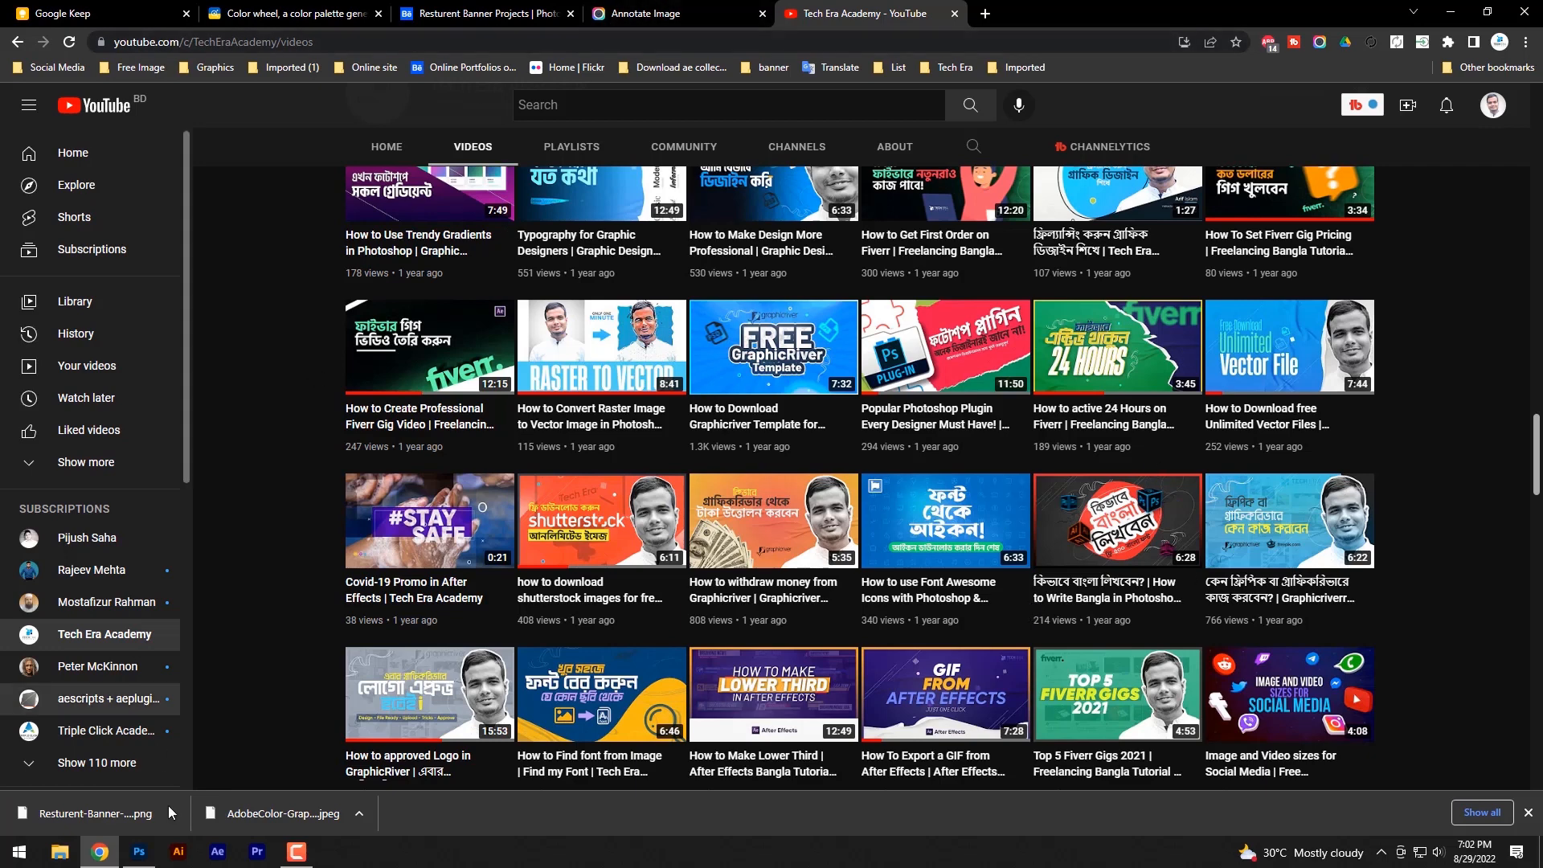
# - Revisit the Behance restaurant banner and show the home page of the Tech Era Academy YouTube channel
pyautogui.click(456, 10)
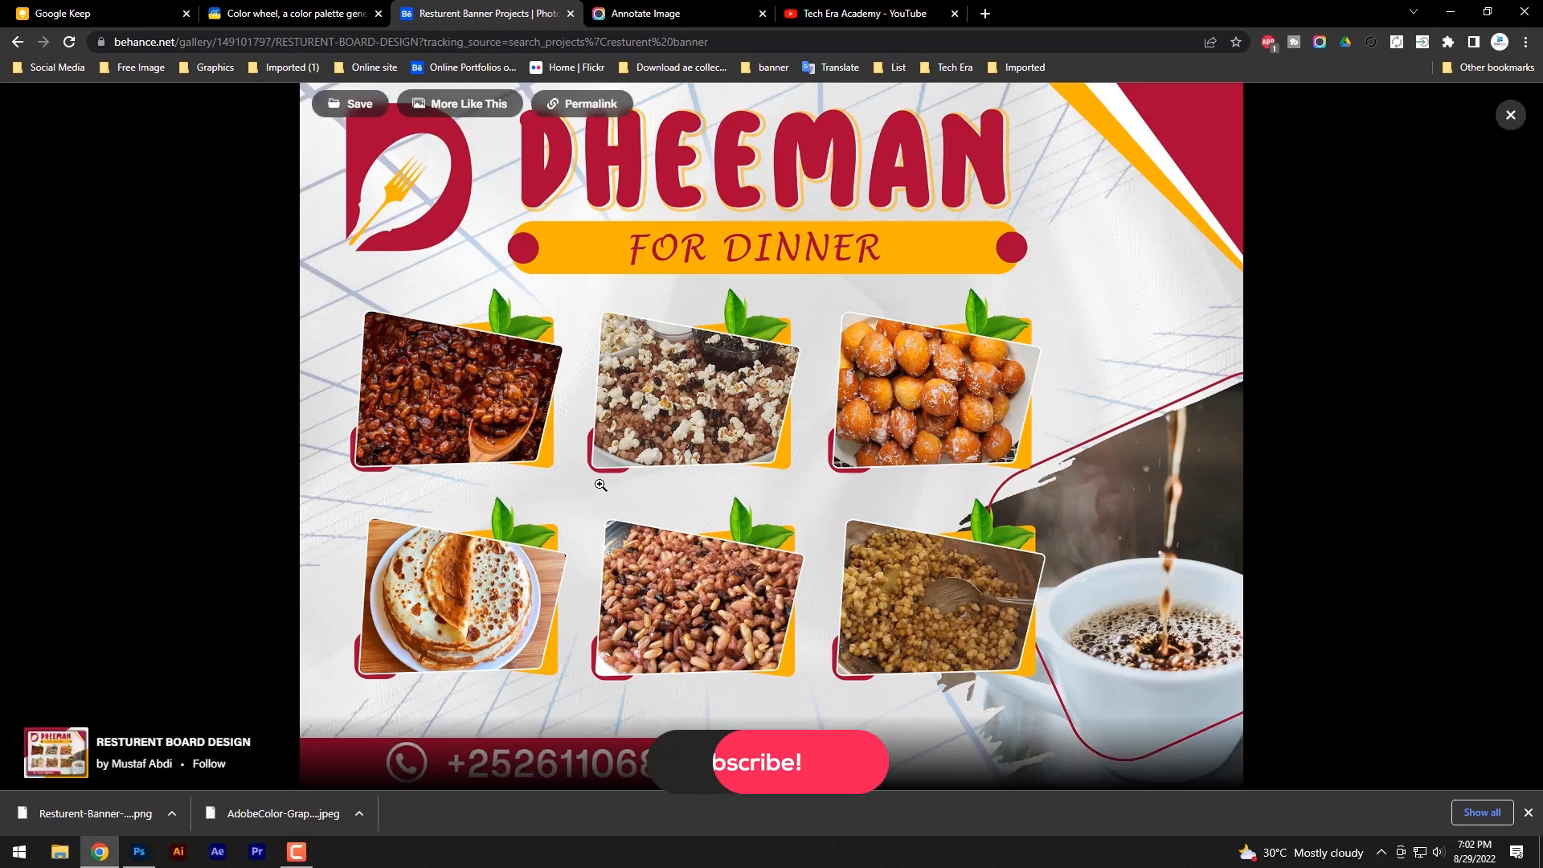
pyautogui.click(864, 13)
pyautogui.scroll(10, 713, 687)
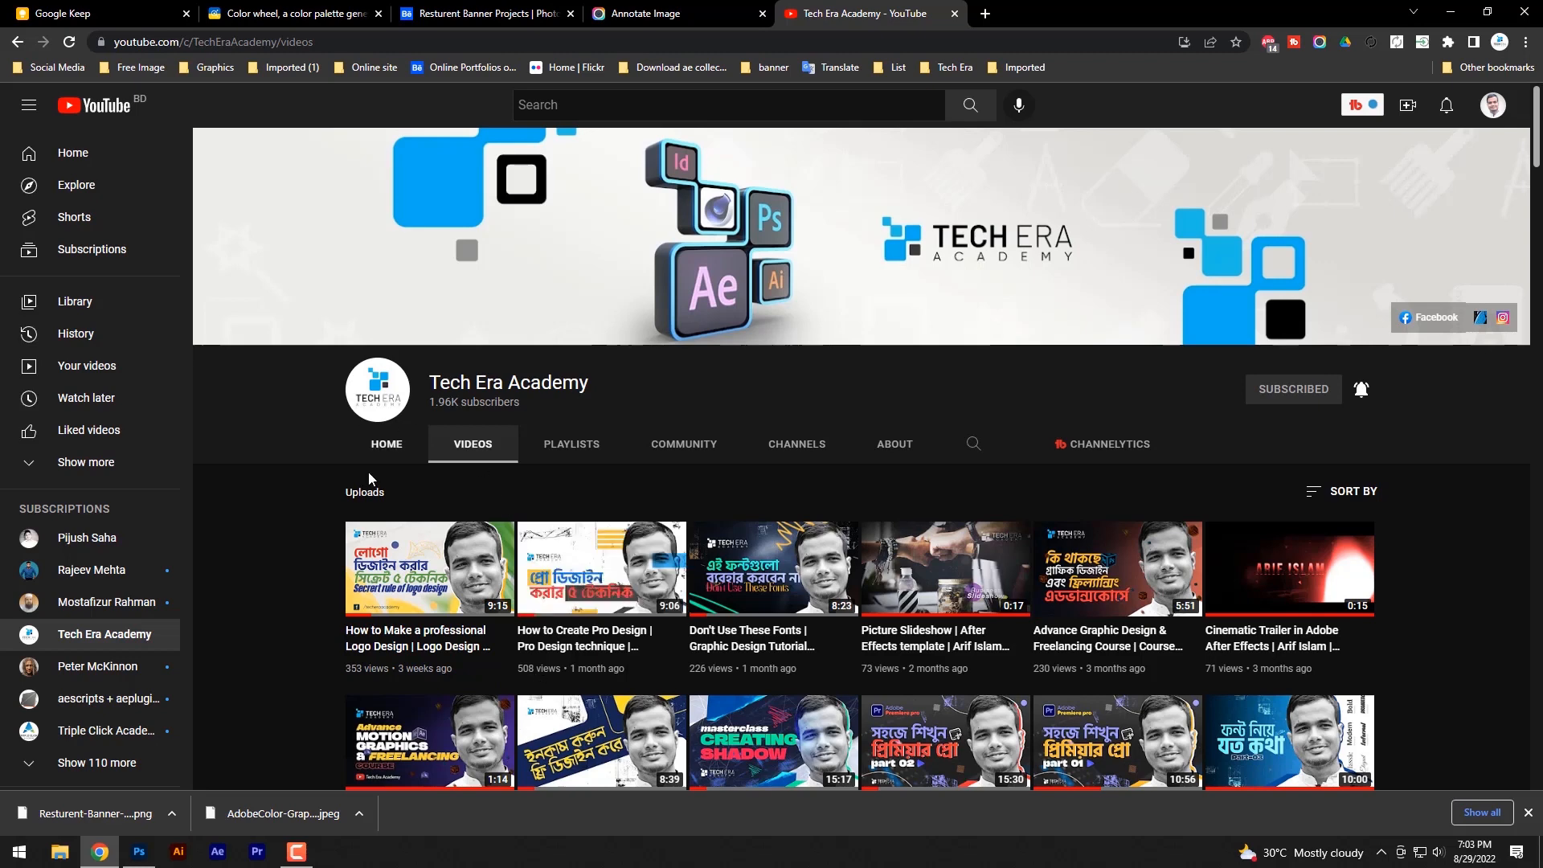
pyautogui.click(384, 445)
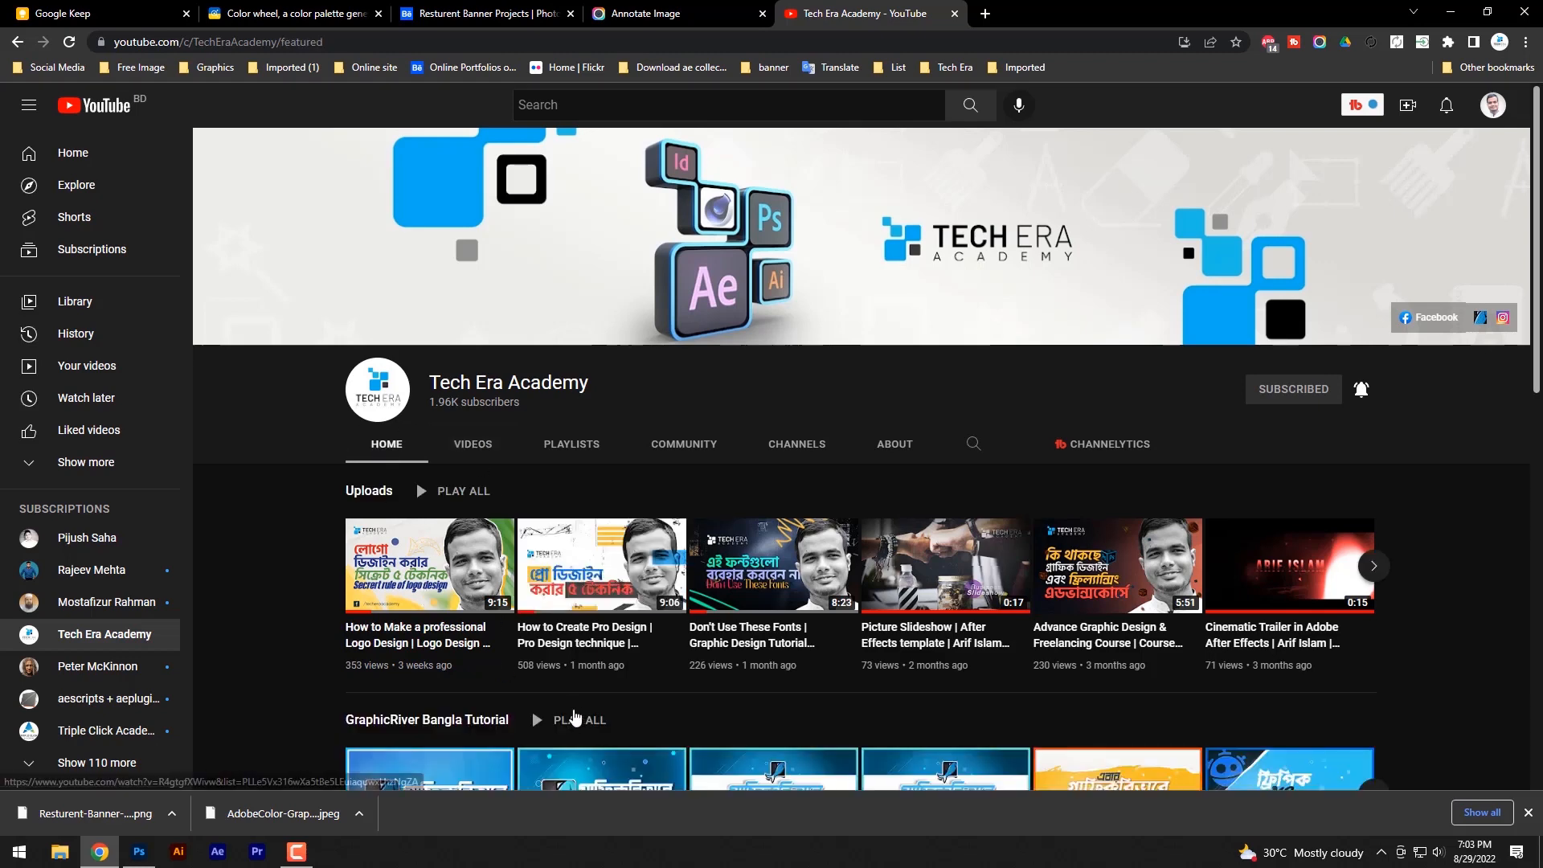